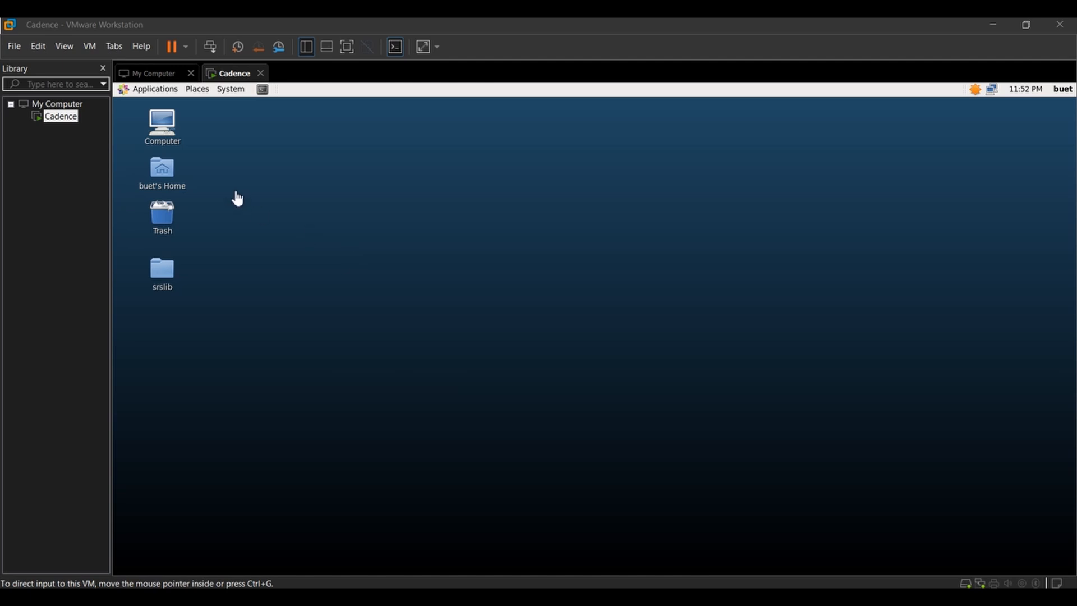
Step: Create a new folder in the buet home directory and name it with the person's full name
{"action": "left_click", "coordinate": [166, 126]}
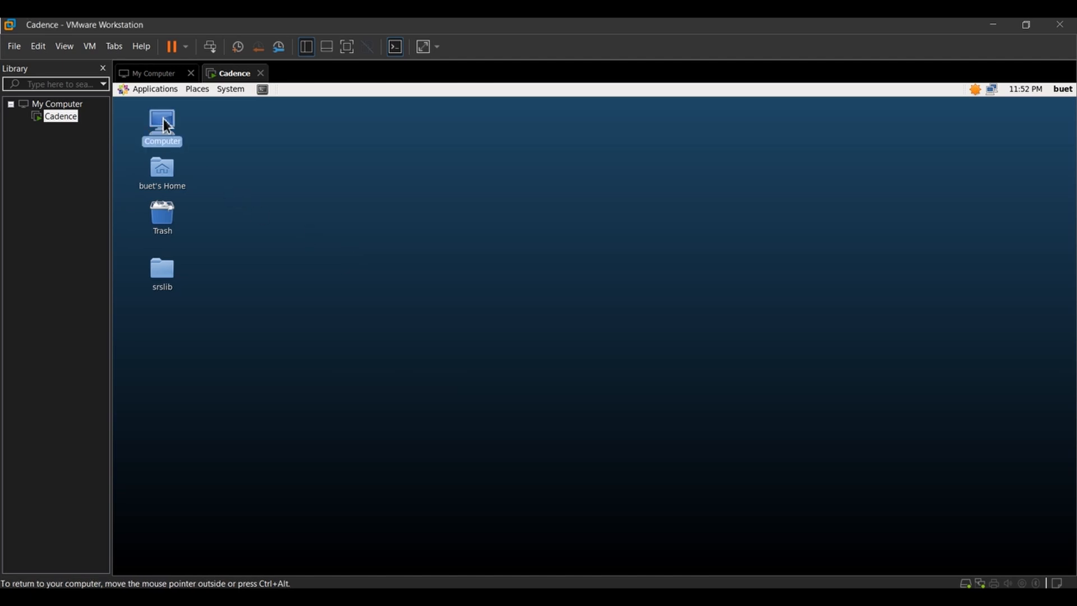
{"action": "double_click", "coordinate": [167, 125]}
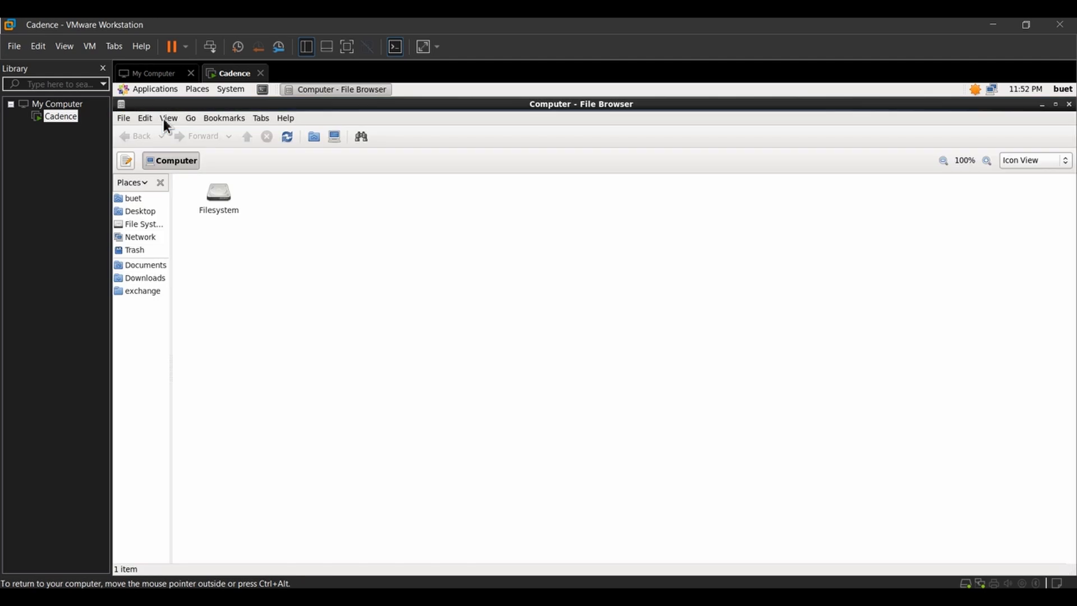
{"action": "left_click", "coordinate": [141, 209]}
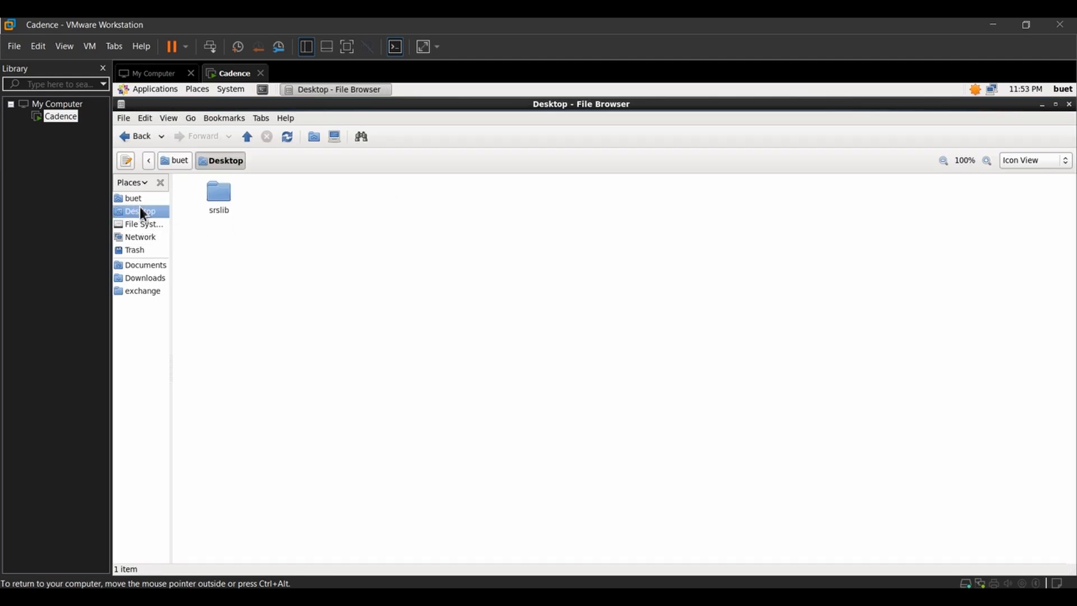
{"action": "left_click", "coordinate": [135, 199]}
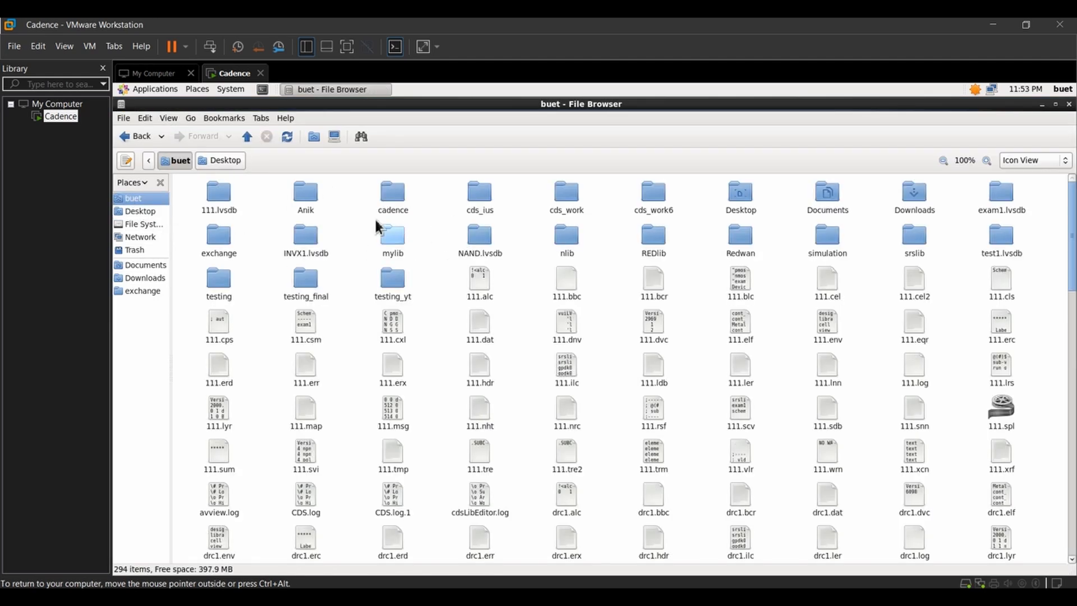
{"action": "right_click", "coordinate": [449, 225]}
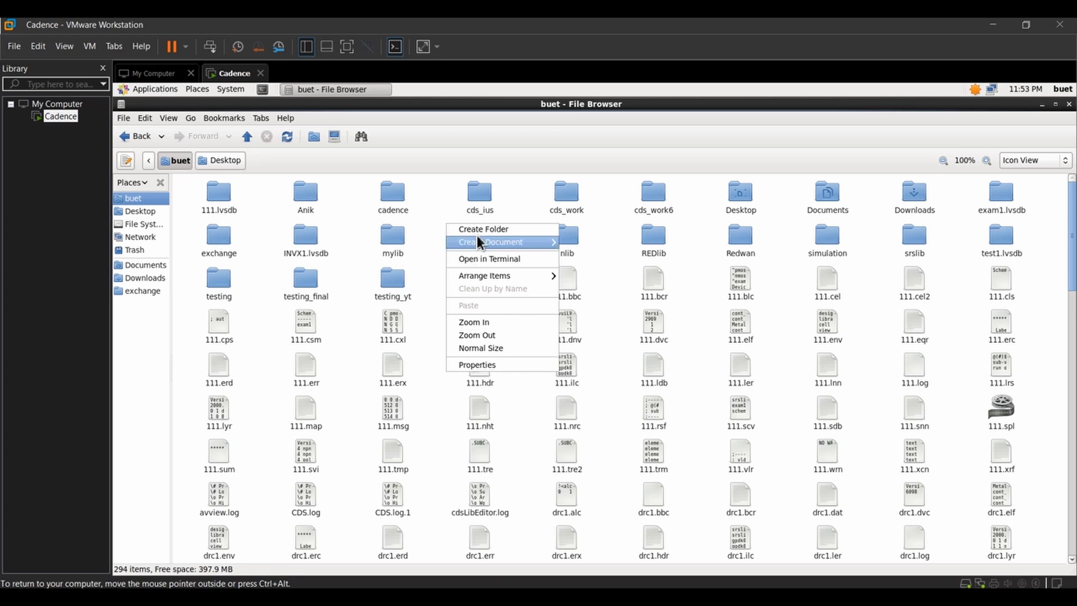
{"action": "left_click", "coordinate": [476, 230]}
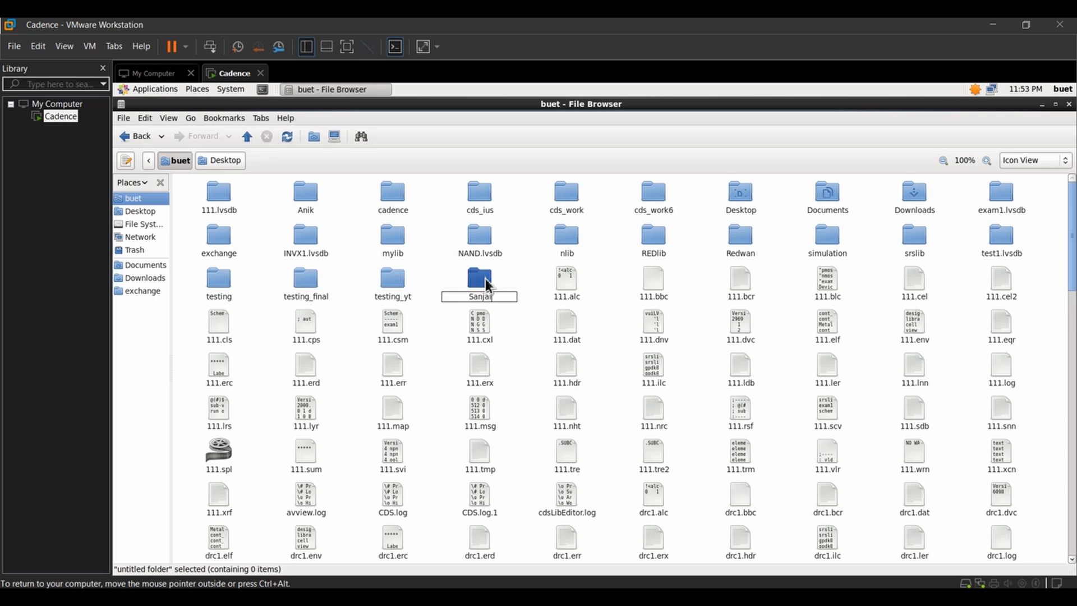
{"action": "key", "text": "Return"}
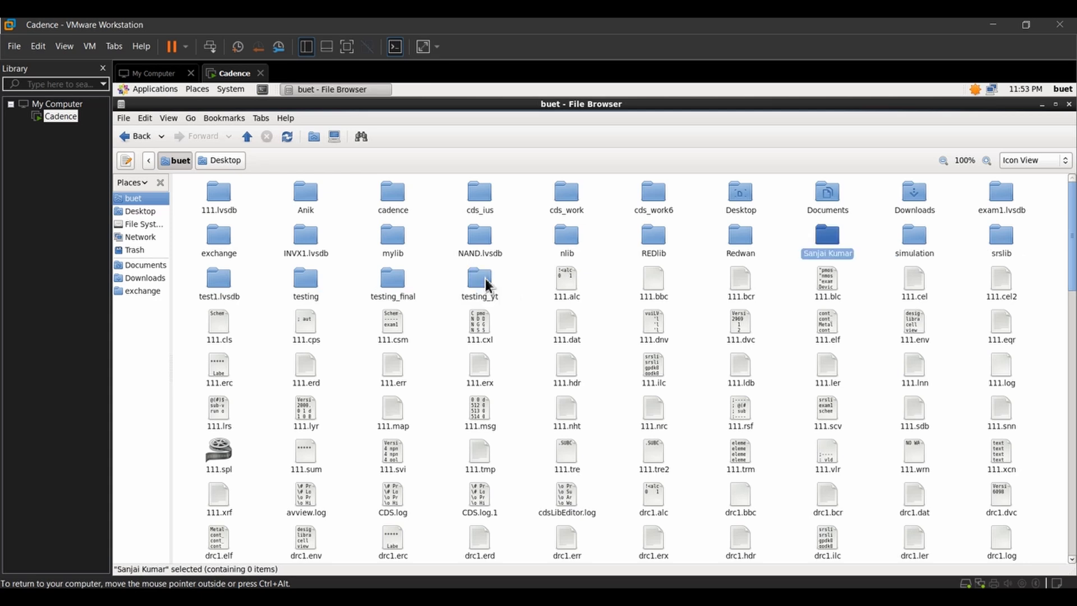
Step: Open a terminal in the newly created folder and move up to the home directory with cd .
{"action": "right_click", "coordinate": [826, 234]}
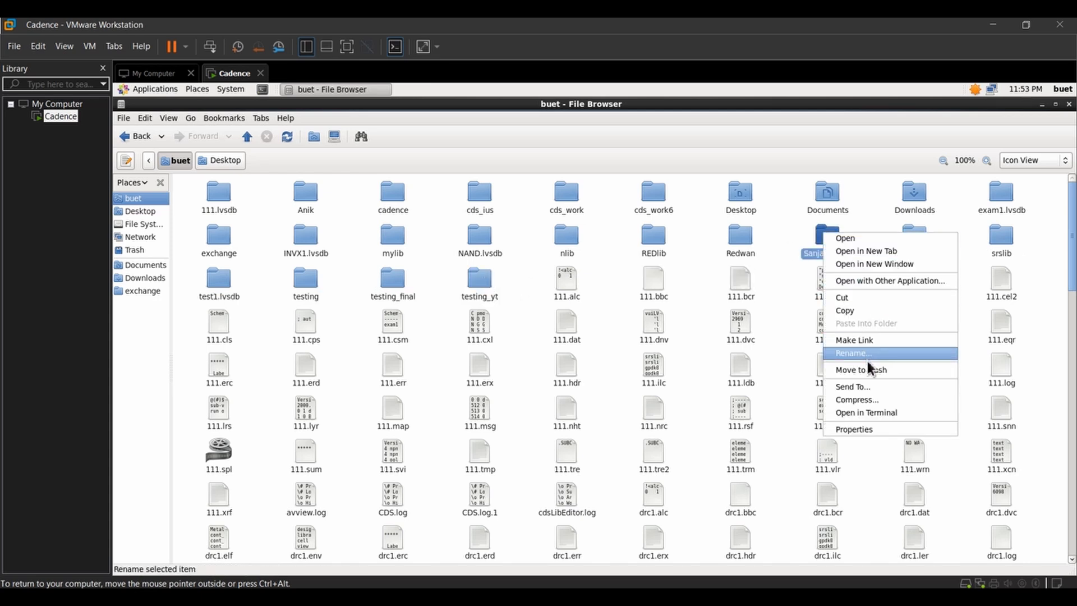
{"action": "left_click", "coordinate": [868, 412]}
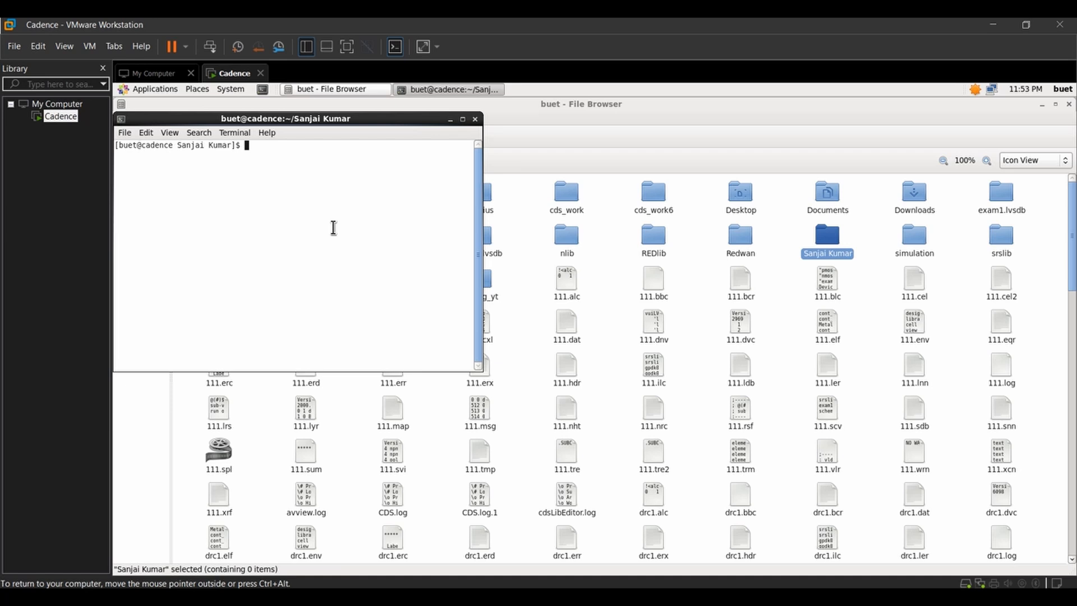
{"action": "type", "text": "cd .."}
{"action": "key", "text": "Return"}
Step: Launch Virtuoso from the home directory with the virtuoso command
{"action": "type", "text": "vi"}
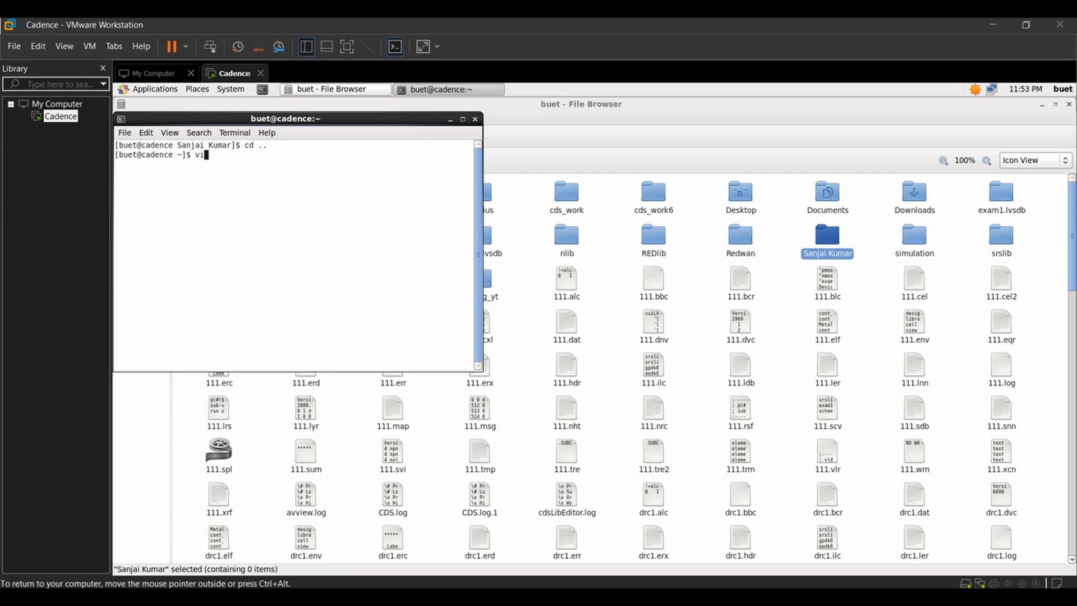
{"action": "type", "text": "rtuoso"}
{"action": "key", "text": "Return"}
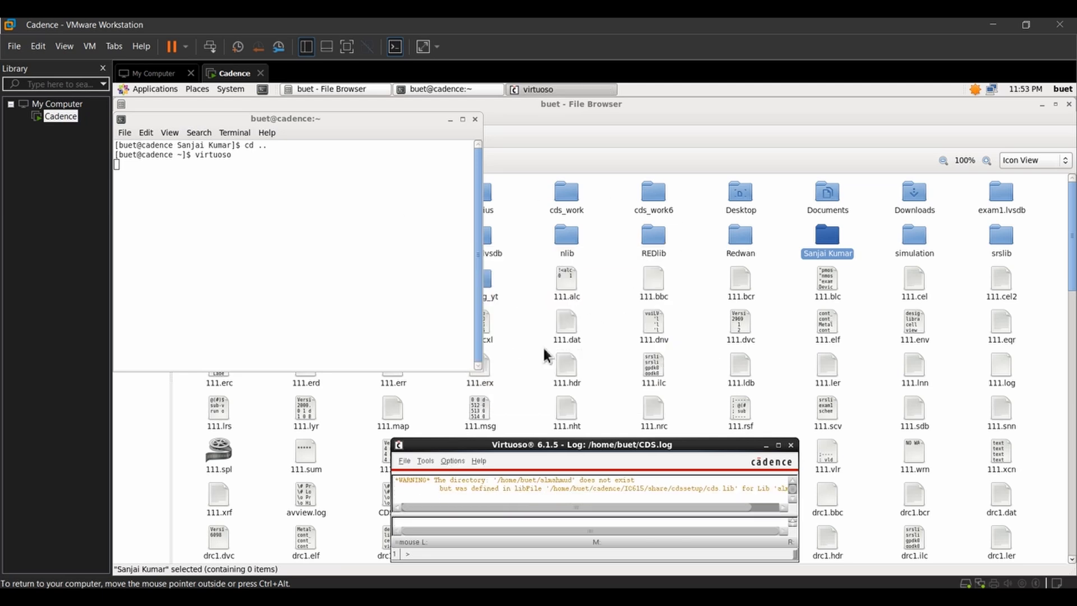
Step: Create a new library named with the person's first name and attach it to the existing technology library gpdk090
{"action": "left_click", "coordinate": [408, 462]}
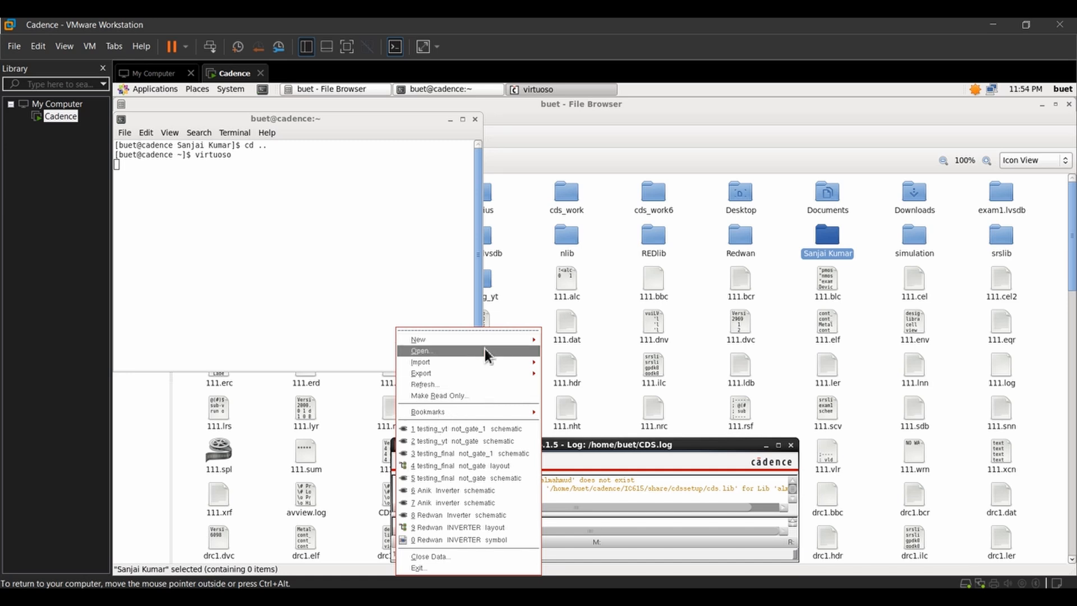
{"action": "mouse_move", "coordinate": [492, 343]}
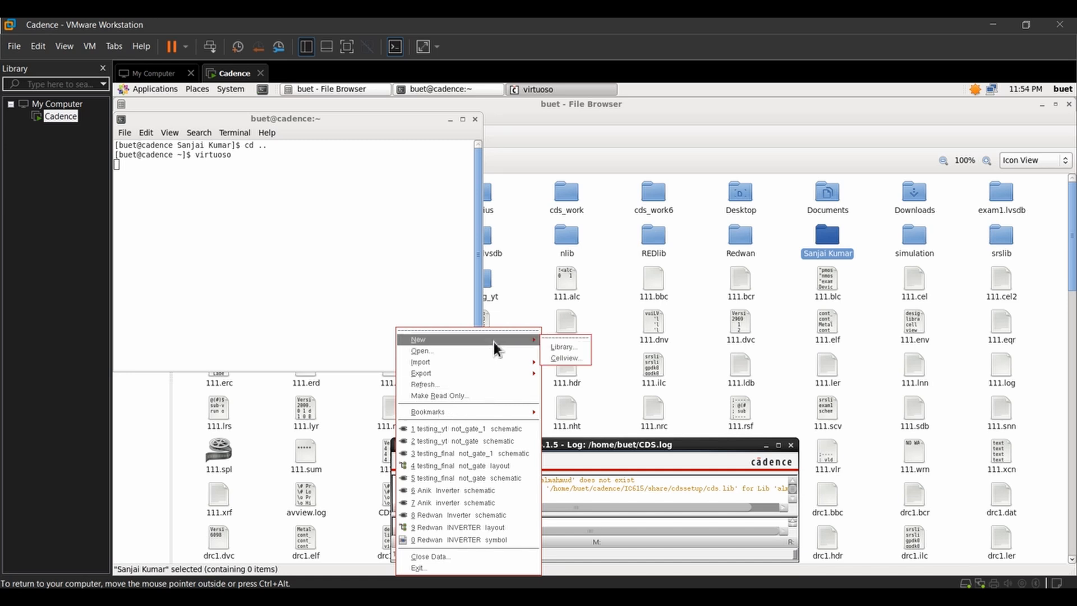
{"action": "left_click", "coordinate": [564, 347]}
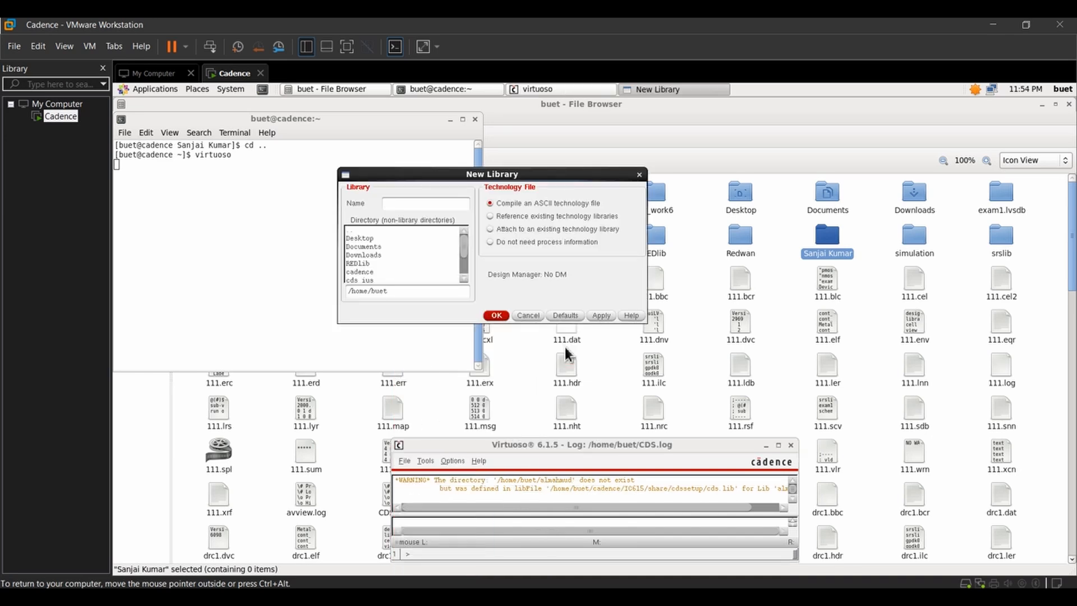
{"action": "type", "text": "Sanjai"}
{"action": "left_click", "coordinate": [496, 316]}
{"action": "left_click", "coordinate": [436, 246]}
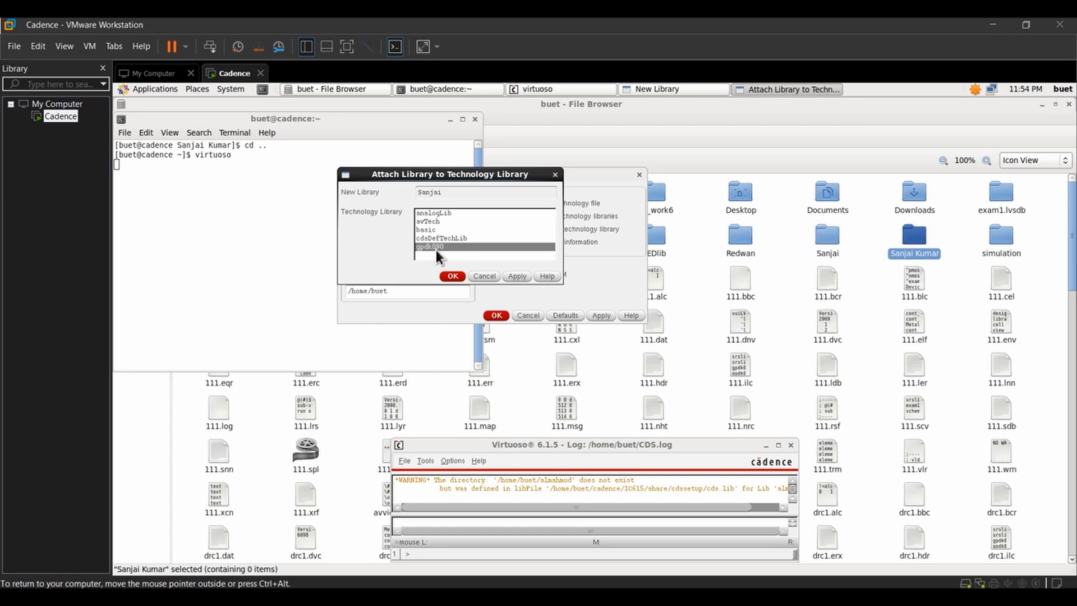
{"action": "left_click", "coordinate": [449, 277]}
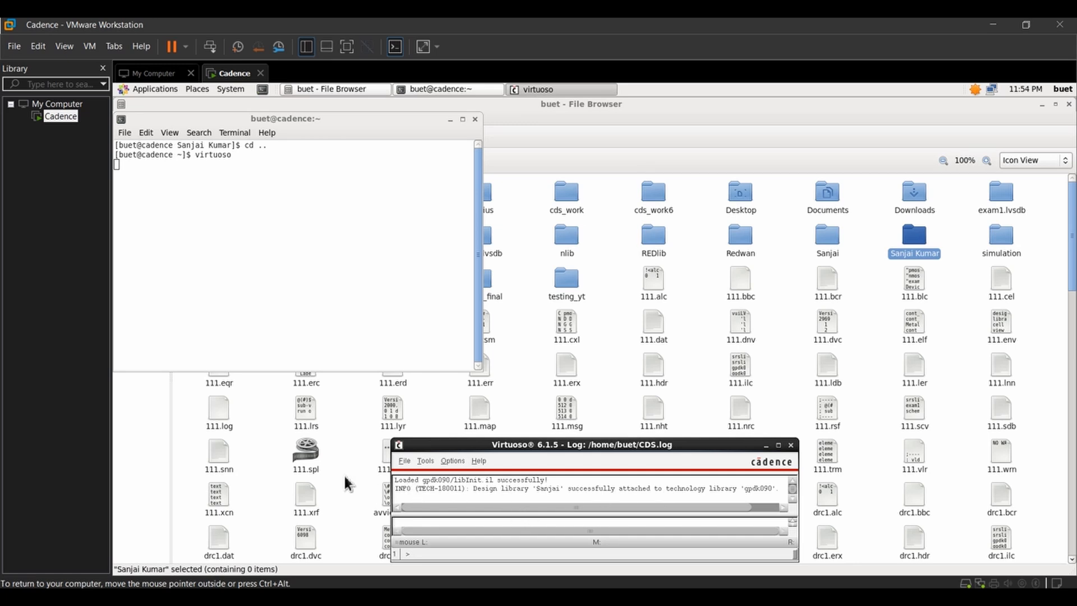
Step: Create a schematic cellview for a cell named not_gate in the new library and maximize its editor window
{"action": "left_click", "coordinate": [405, 462]}
{"action": "mouse_move", "coordinate": [428, 224]}
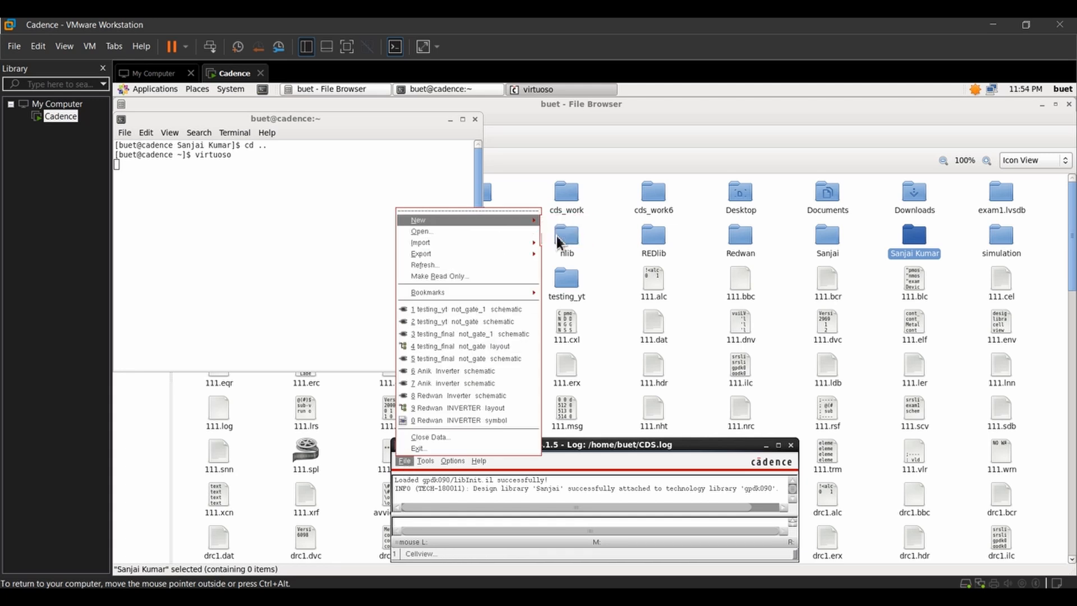
{"action": "left_click", "coordinate": [556, 237]}
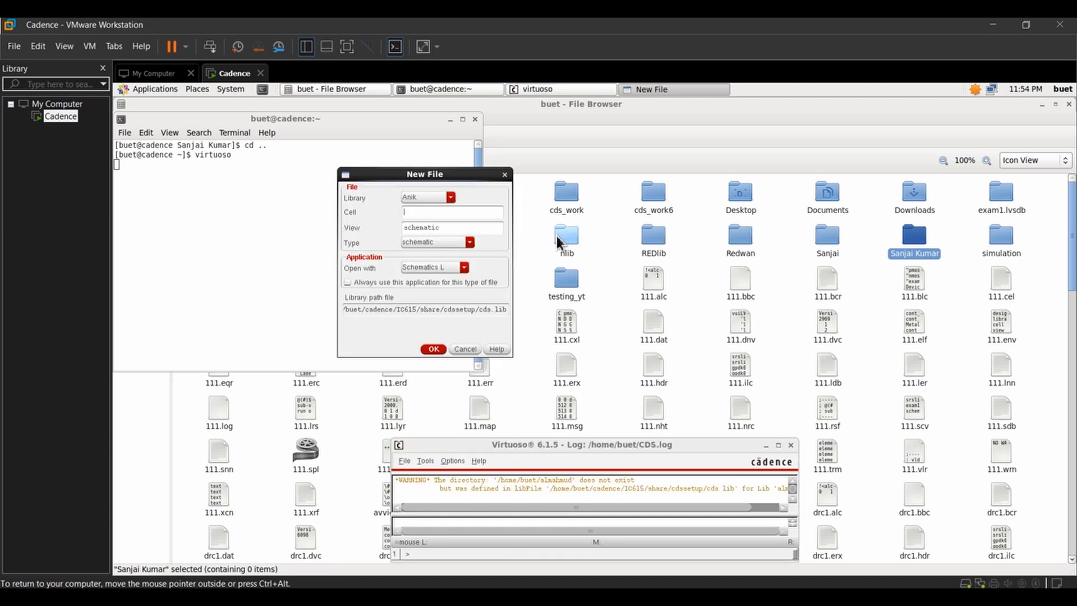
{"action": "left_click", "coordinate": [451, 198]}
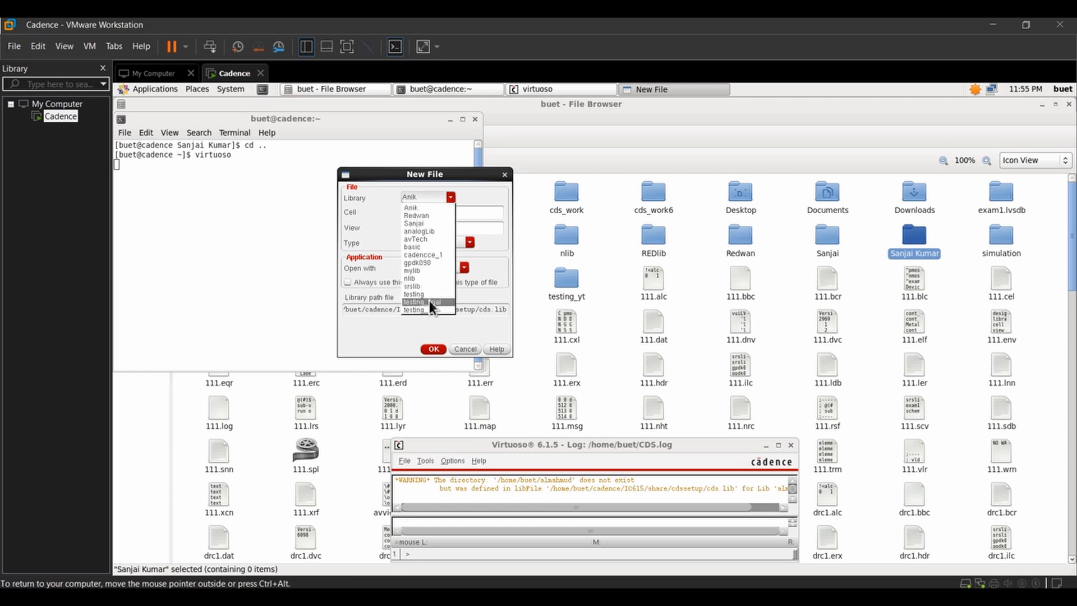
{"action": "left_click", "coordinate": [421, 225]}
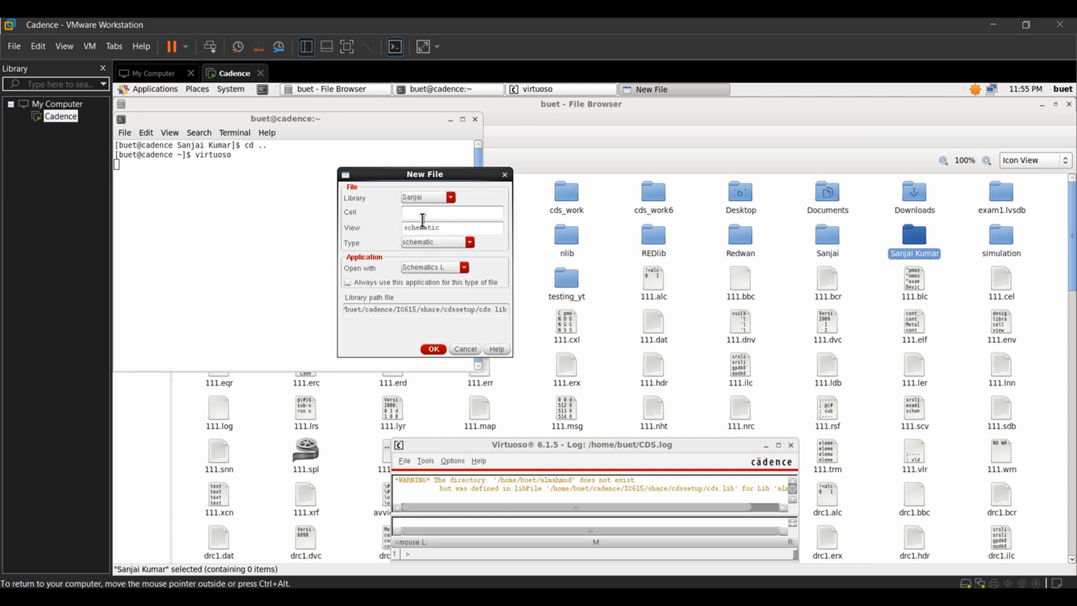
{"action": "type", "text": "not_gate"}
{"action": "left_click", "coordinate": [433, 349]}
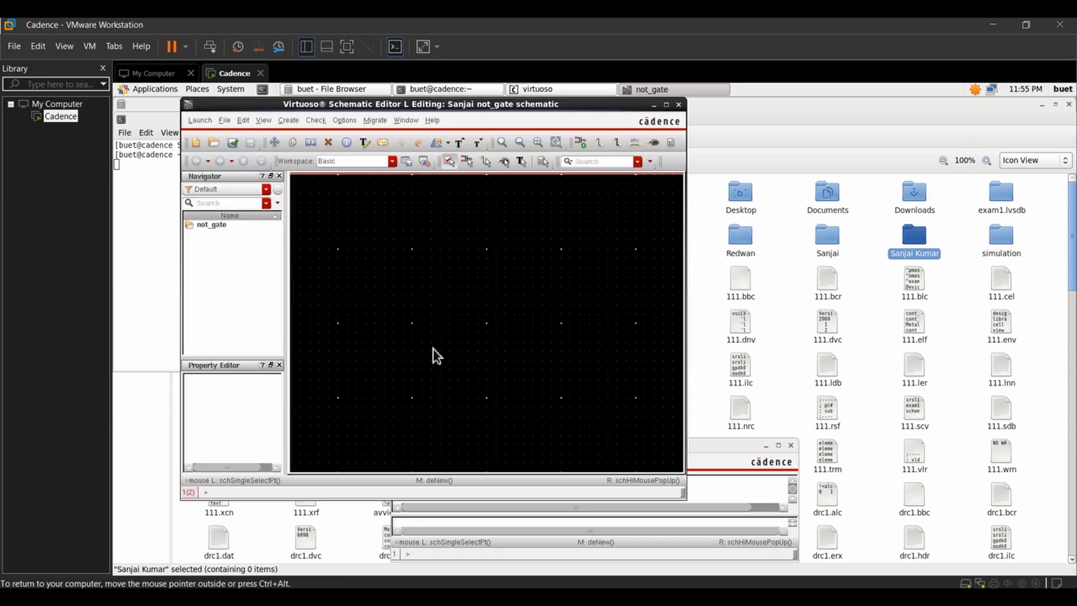
{"action": "double_click", "coordinate": [587, 106]}
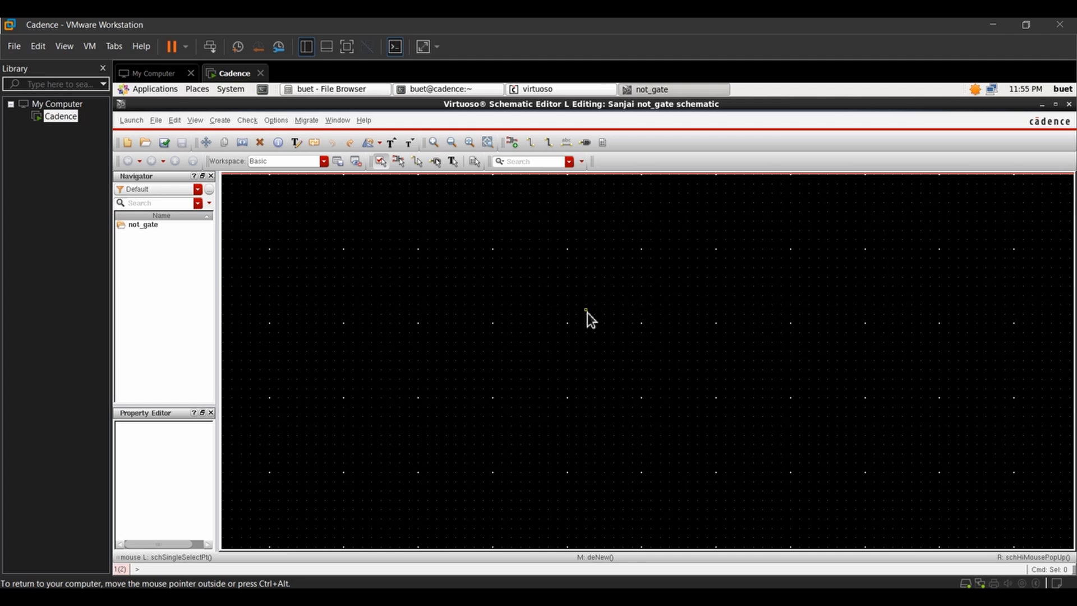
Step: Place a pmos1v symbol from the gpdk090 library in the upper middle of the not_gate schematic
{"action": "key", "text": "i"}
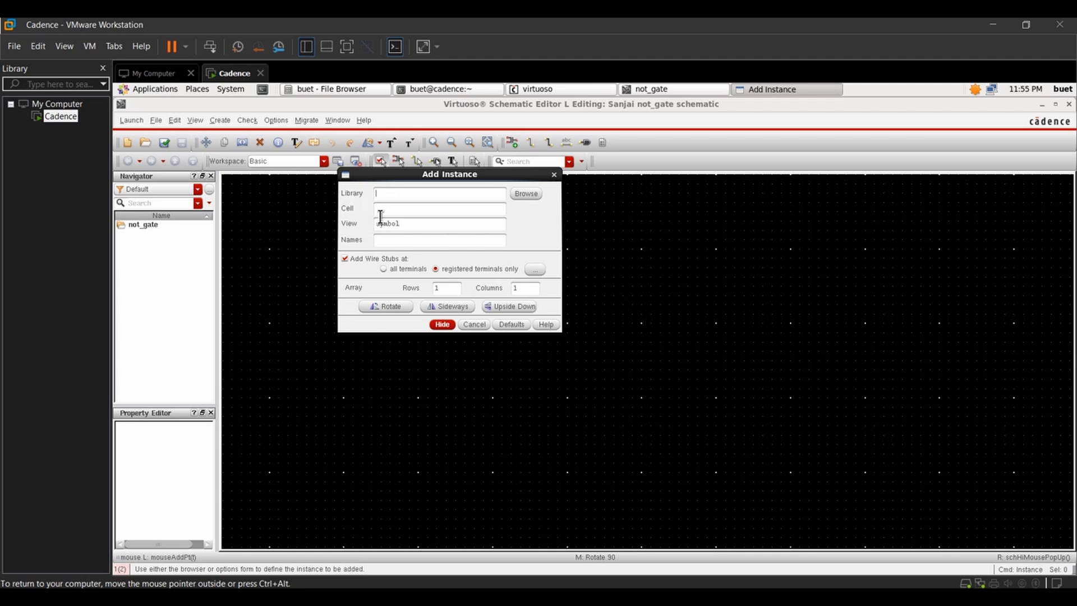
{"action": "left_click", "coordinate": [530, 195]}
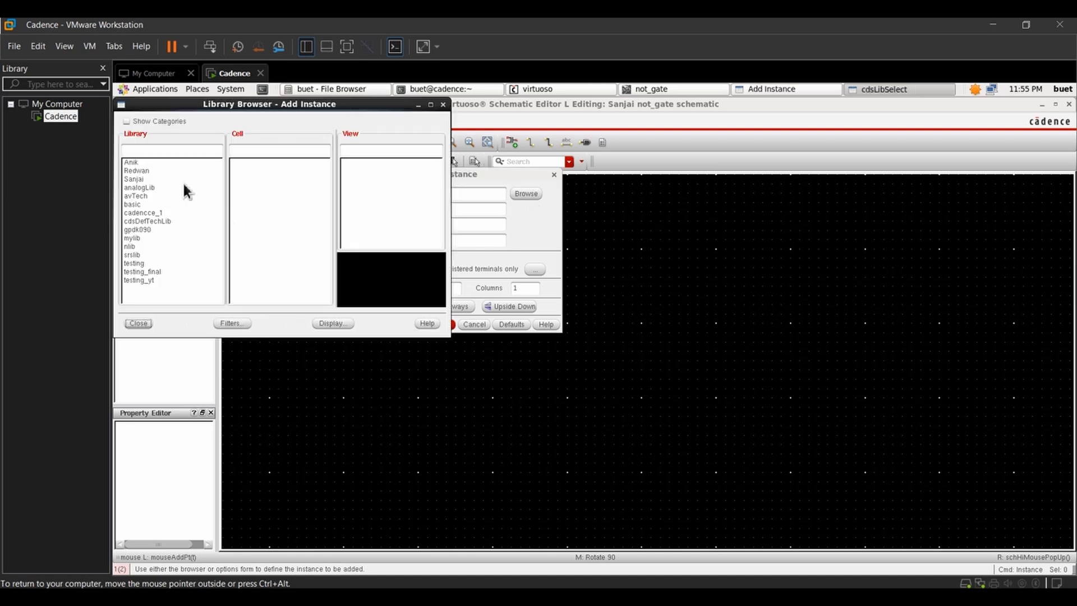
{"action": "left_click", "coordinate": [137, 230]}
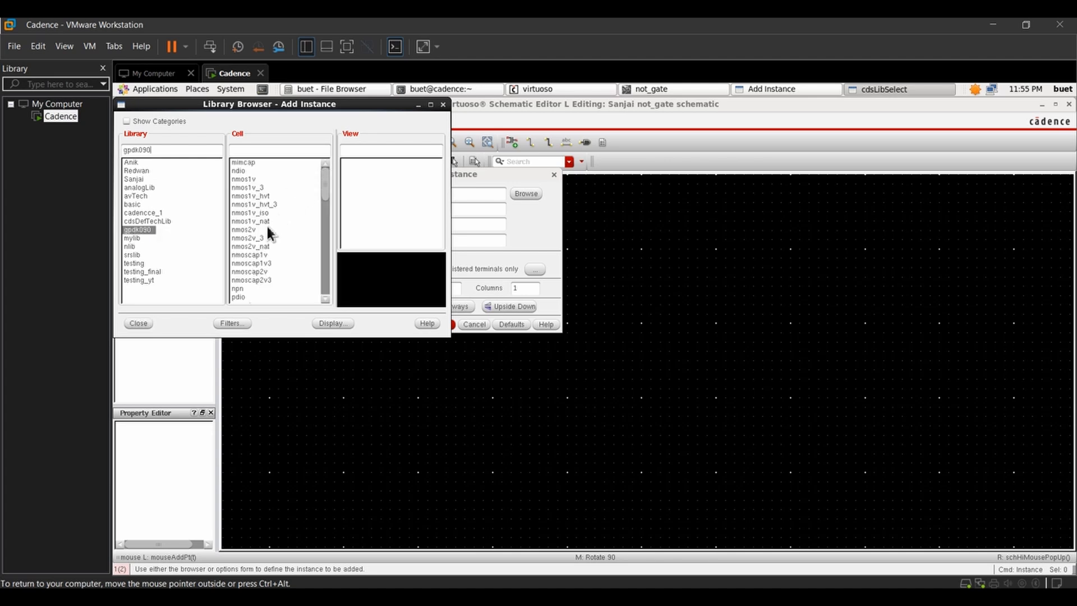
{"action": "scroll", "coordinate": [268, 232], "scroll_direction": "down", "scroll_amount": 2}
{"action": "left_click", "coordinate": [251, 255]}
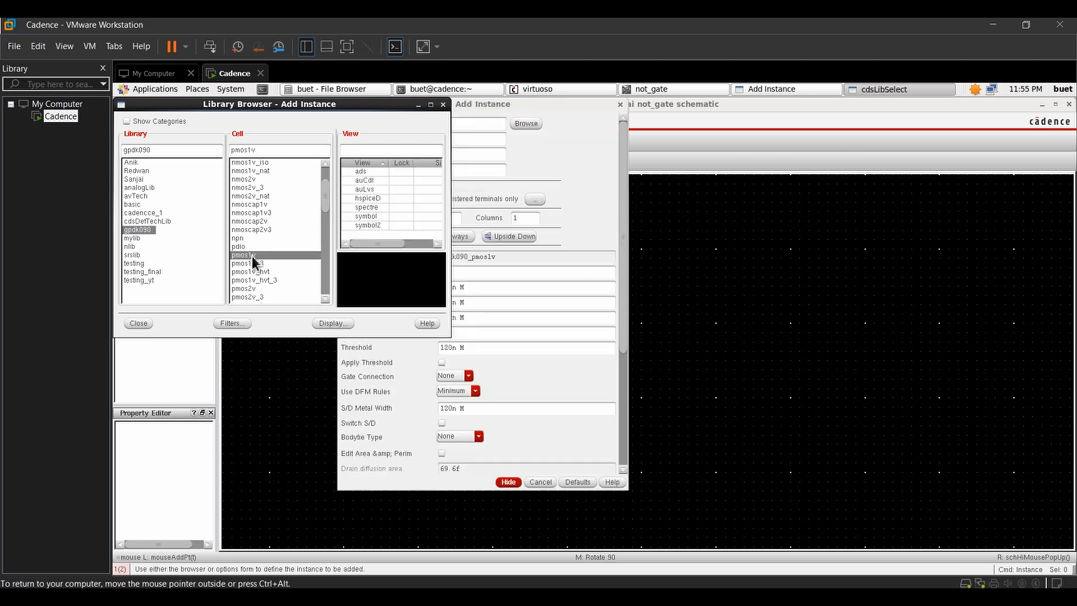
{"action": "left_click", "coordinate": [368, 217]}
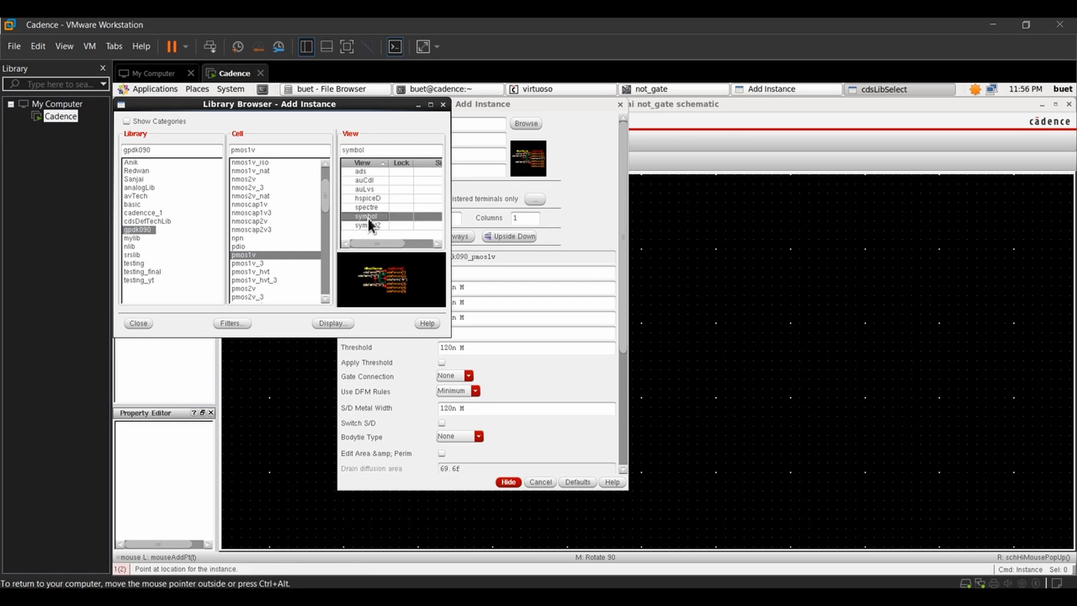
{"action": "left_click", "coordinate": [147, 323]}
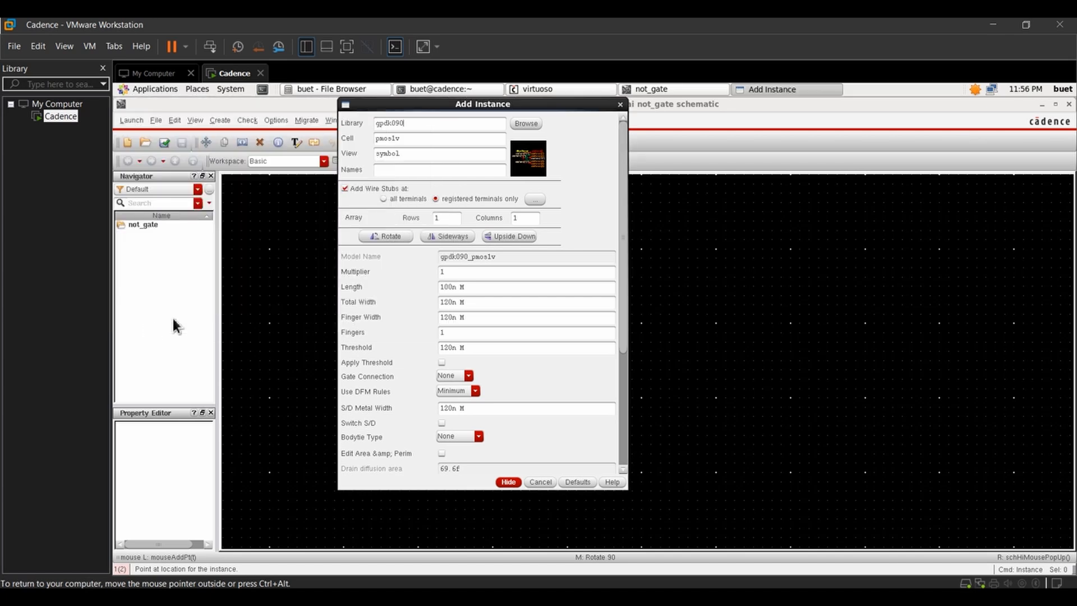
{"action": "left_click", "coordinate": [508, 482]}
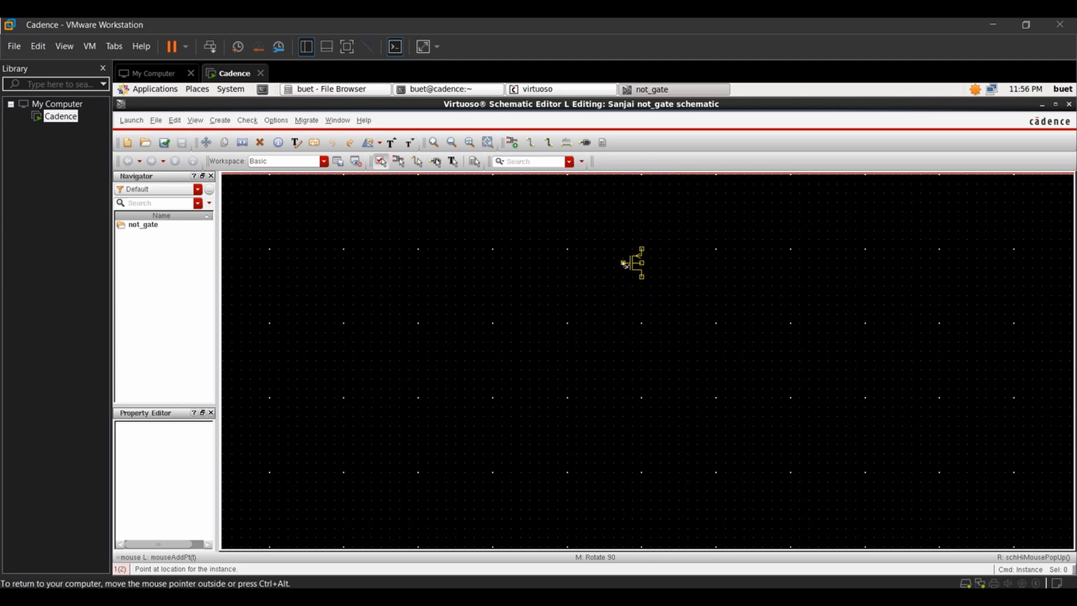
{"action": "left_click", "coordinate": [627, 264]}
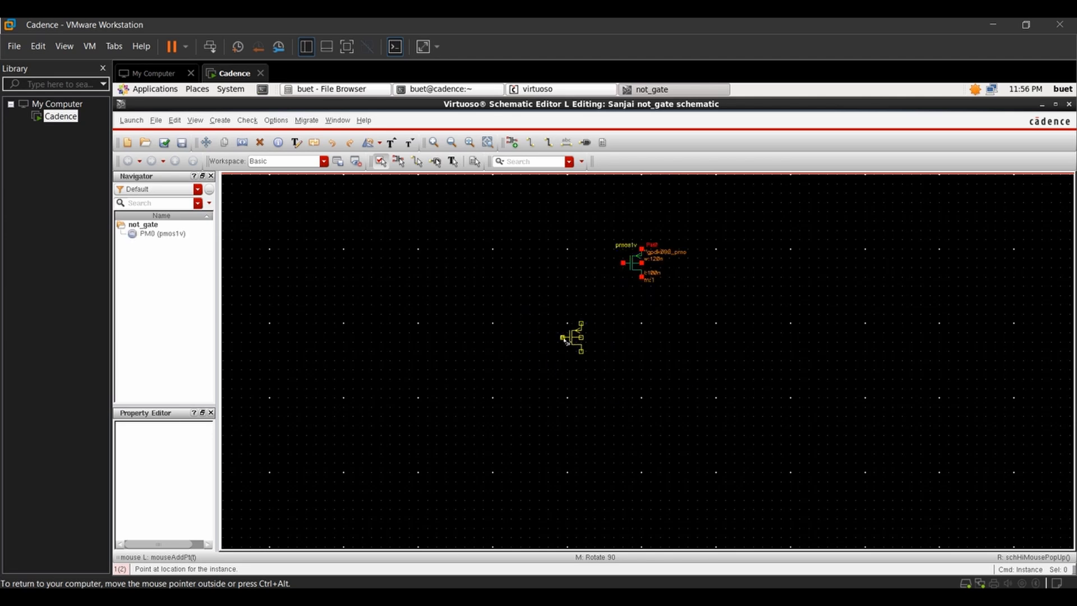
Step: Place an nmos1v symbol from the gpdk090 library directly below the PMOS transistor and end instance placement
{"action": "key", "text": "i"}
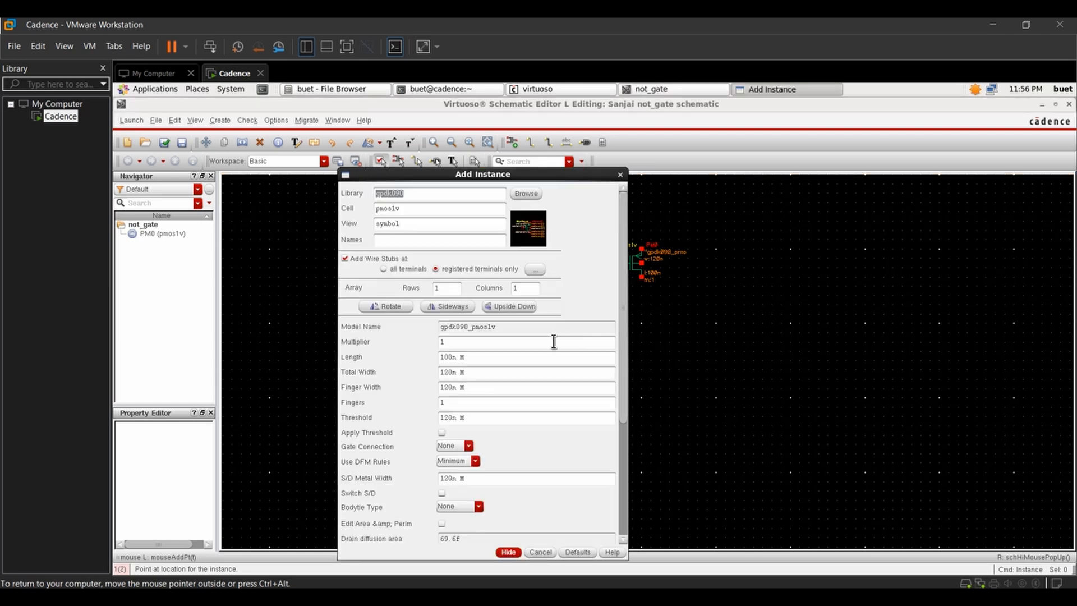
{"action": "left_click", "coordinate": [387, 215]}
{"action": "left_click", "coordinate": [576, 223]}
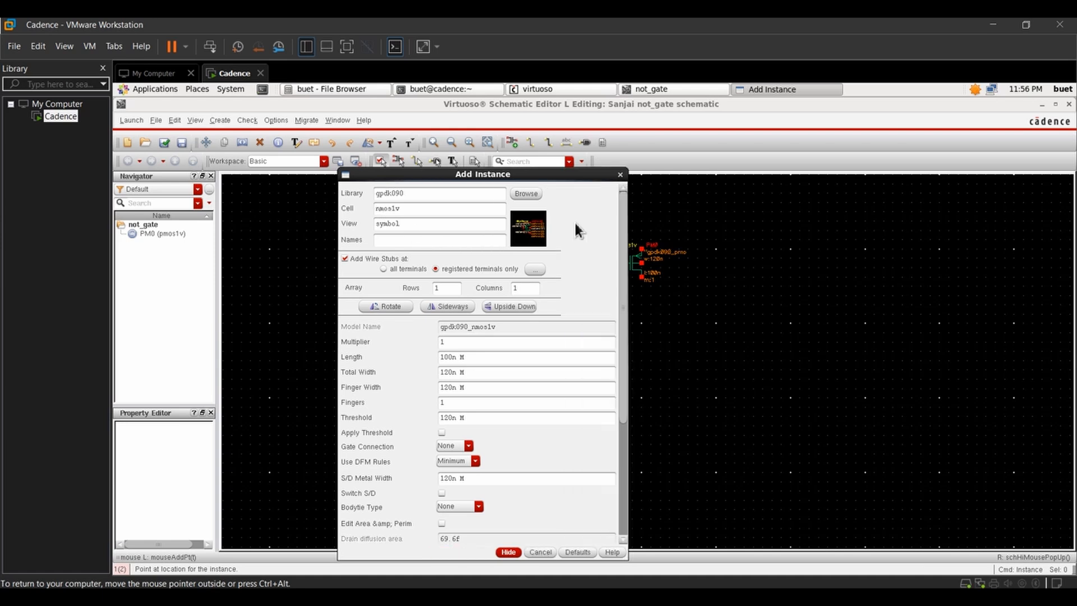
{"action": "left_click", "coordinate": [516, 553]}
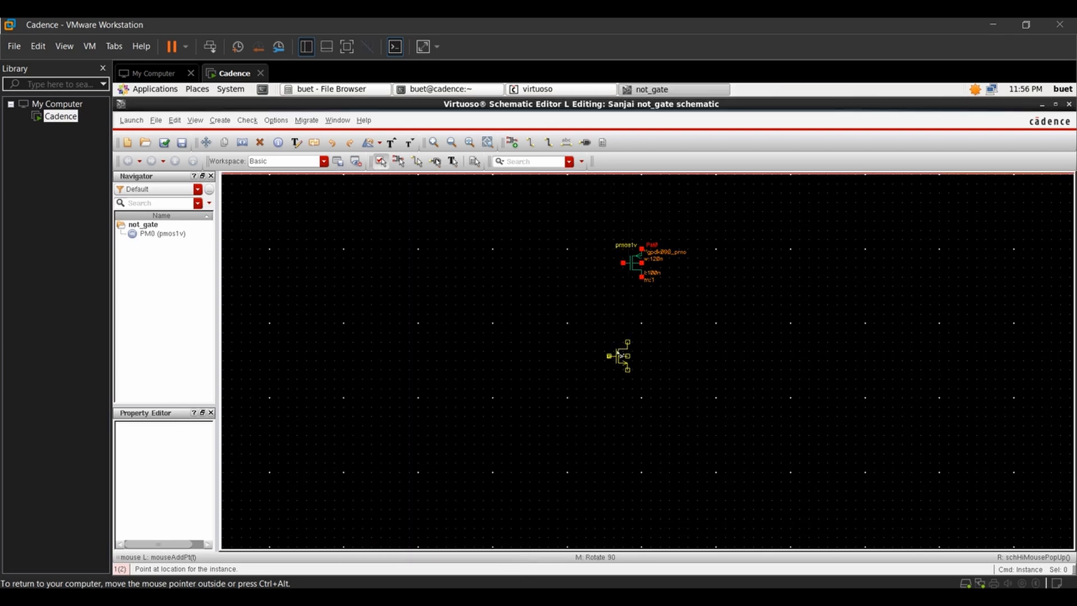
{"action": "left_click", "coordinate": [624, 339]}
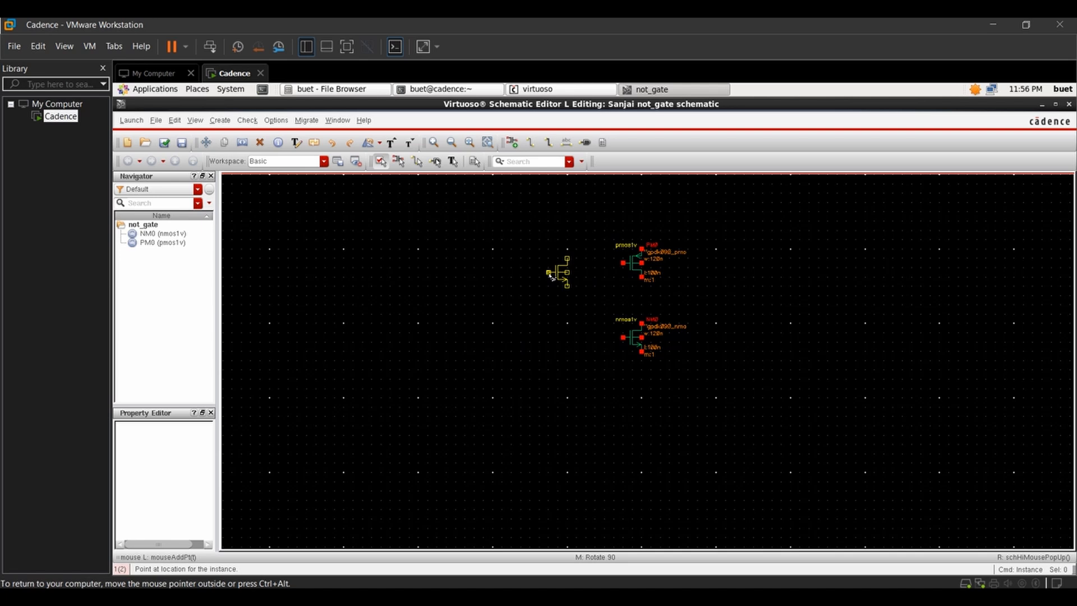
{"action": "key", "text": "Escape"}
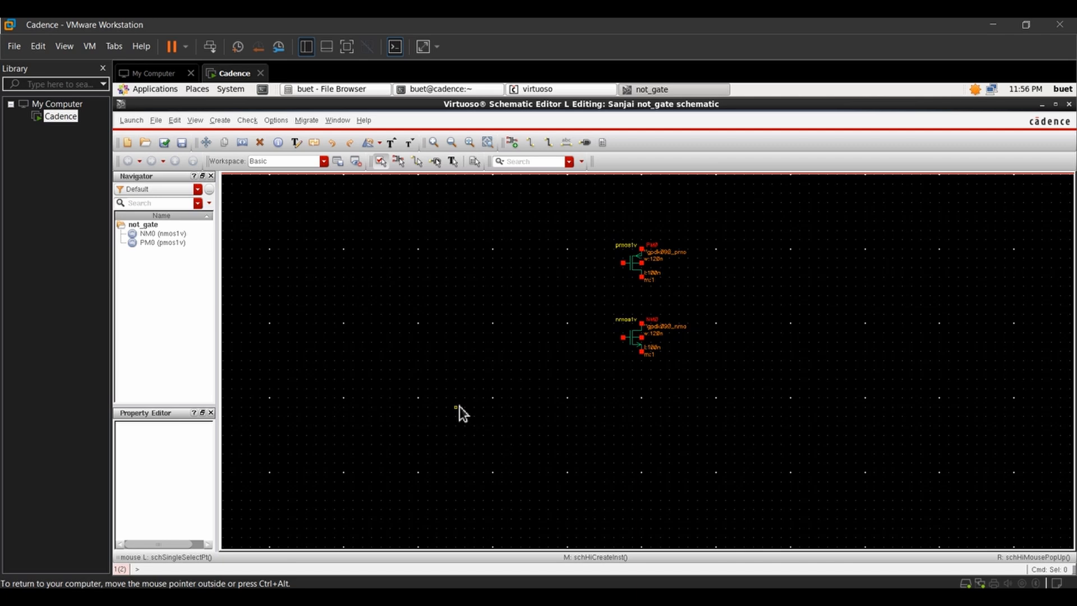
Step: Add an input pin named a to the area left of the two transistors, midway between them
{"action": "key", "text": "p"}
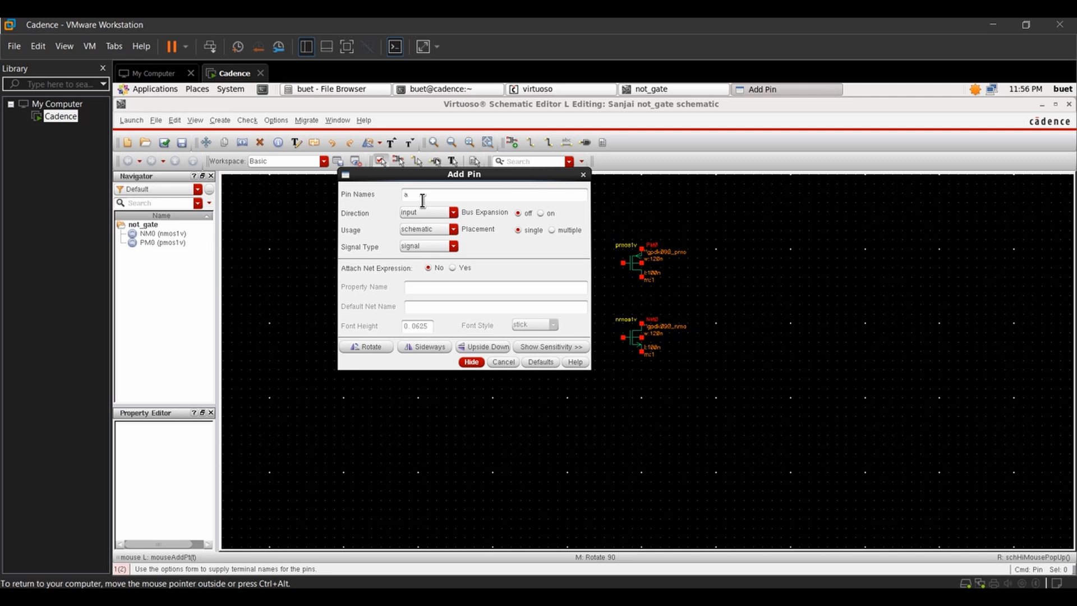
{"action": "left_click", "coordinate": [472, 362]}
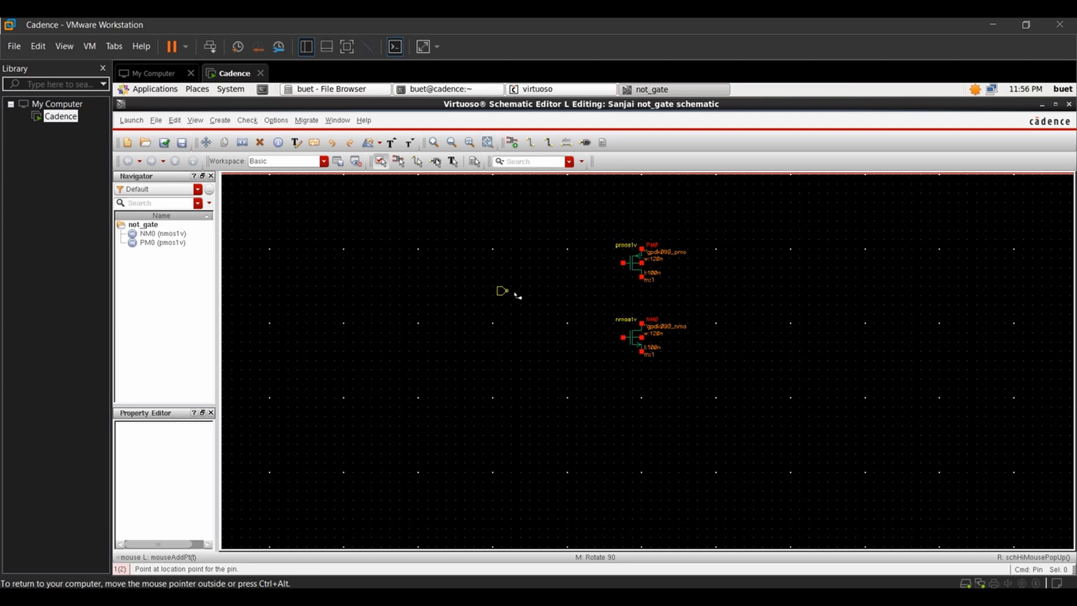
{"action": "left_click", "coordinate": [511, 292]}
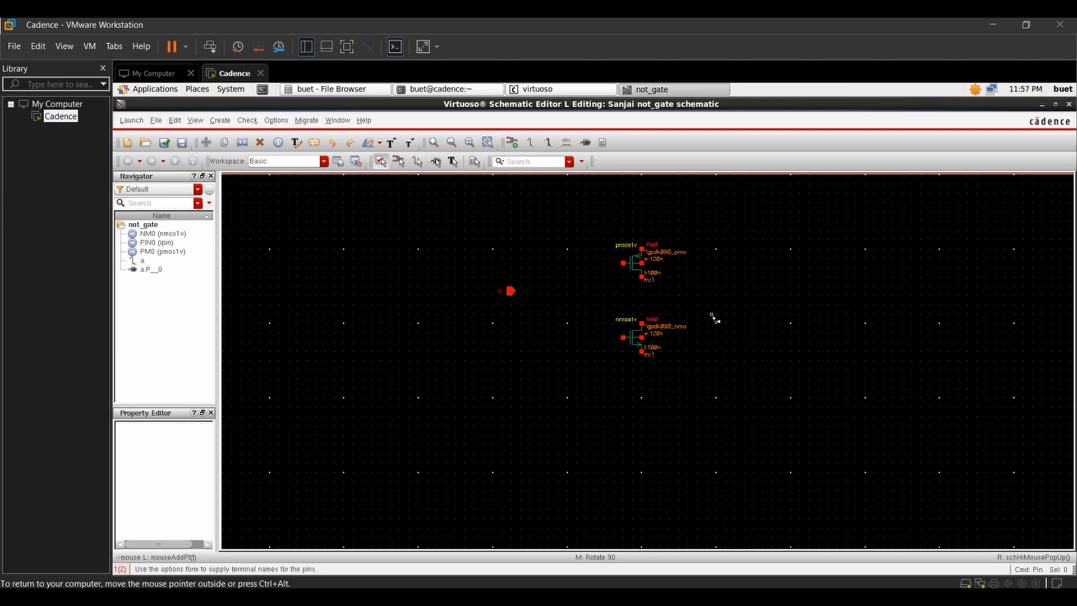
Step: Add an output pin named vout to the right of the transistors, level with pin a
{"action": "key", "text": "p"}
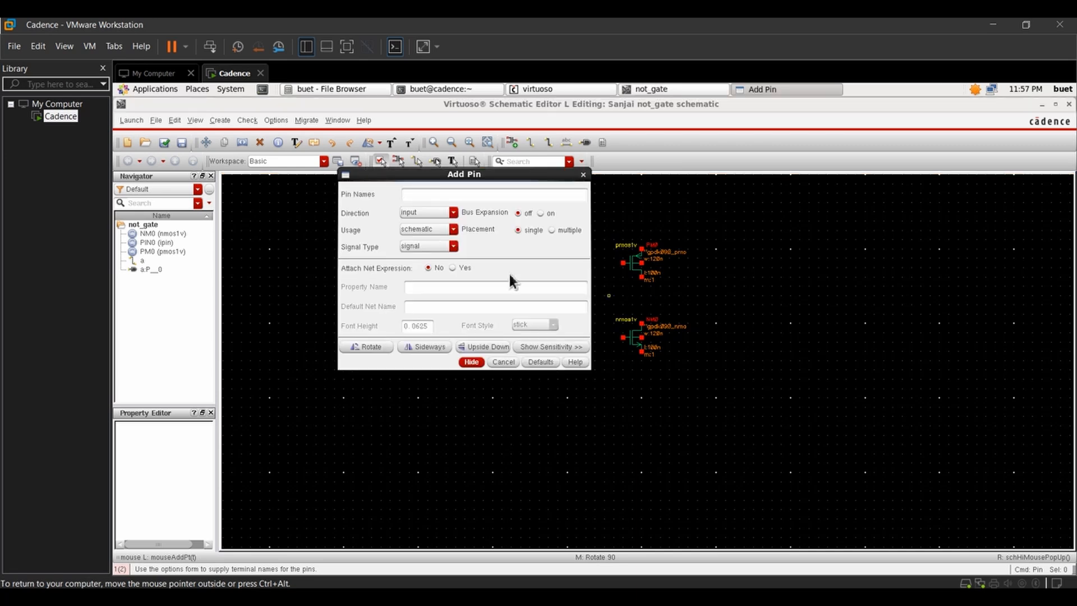
{"action": "left_click", "coordinate": [441, 216]}
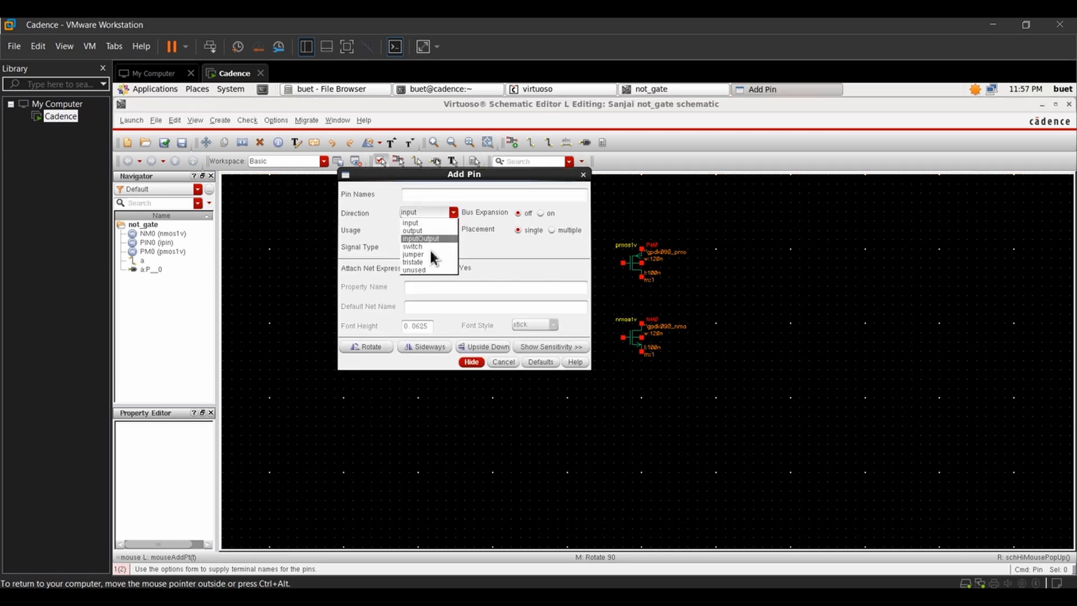
{"action": "left_click", "coordinate": [427, 233]}
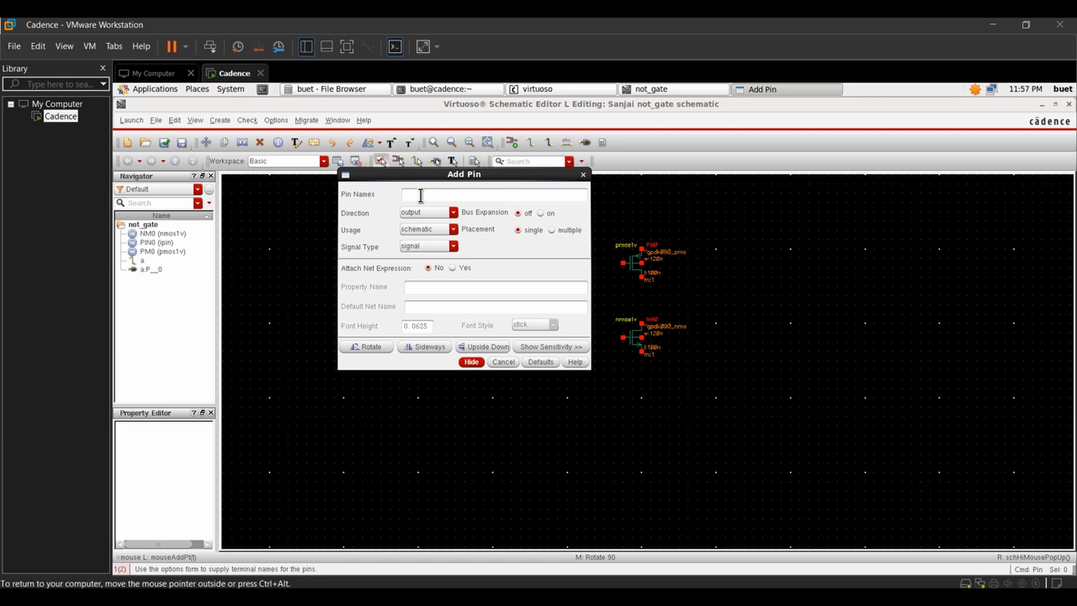
{"action": "type", "text": "out"}
{"action": "left_click", "coordinate": [471, 362]}
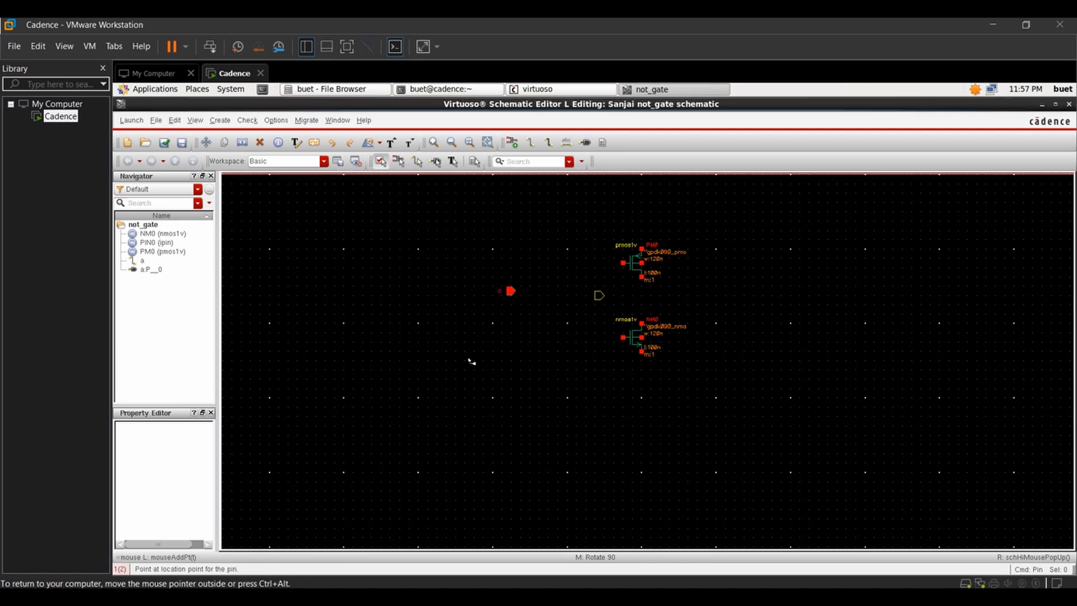
{"action": "left_click", "coordinate": [724, 290]}
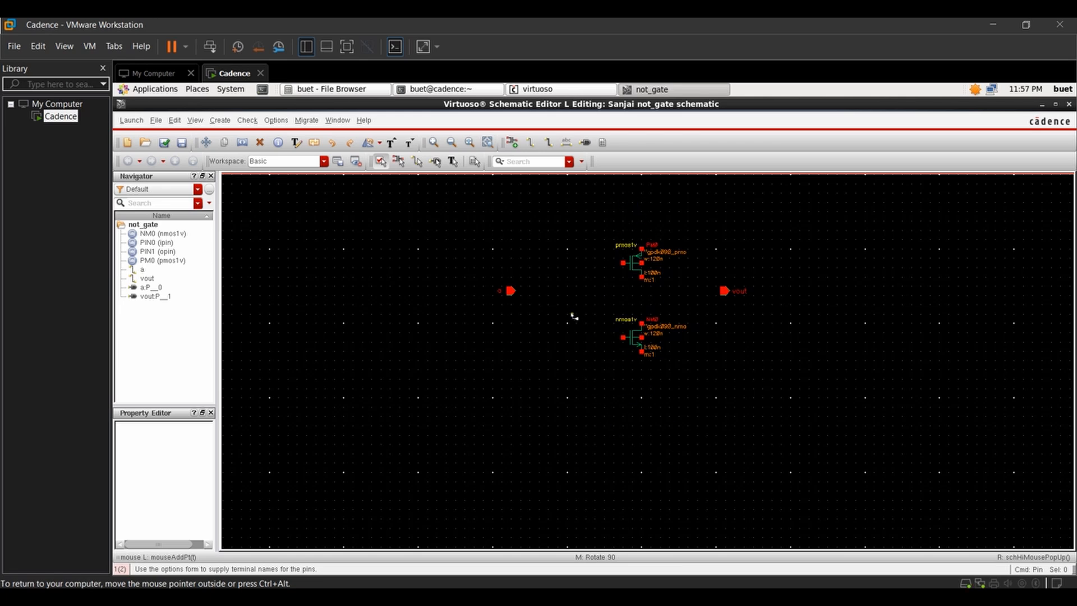
Step: Define input pins vdd and vss, and place vdd above the PMOS transistor, rotated to point down
{"action": "key", "text": "F3"}
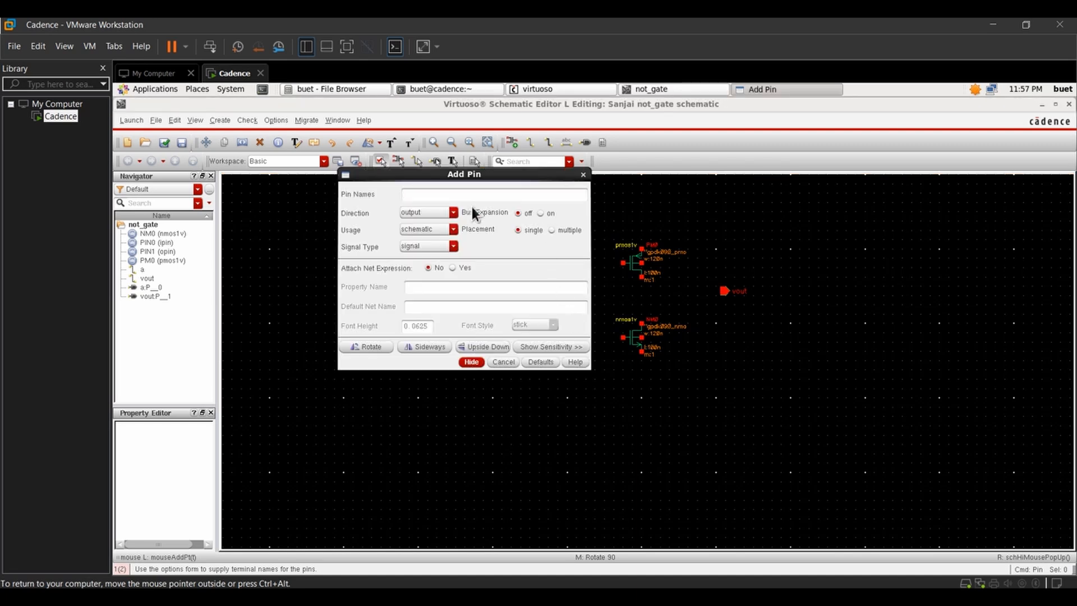
{"action": "left_click", "coordinate": [452, 213]}
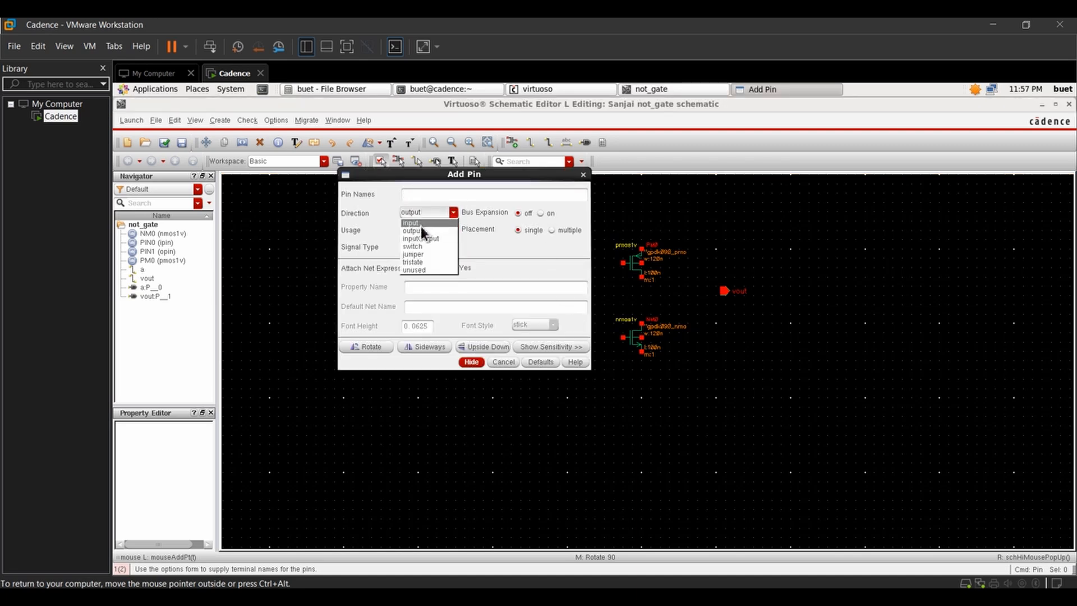
{"action": "left_click", "coordinate": [420, 225]}
{"action": "type", "text": "vdd vss"}
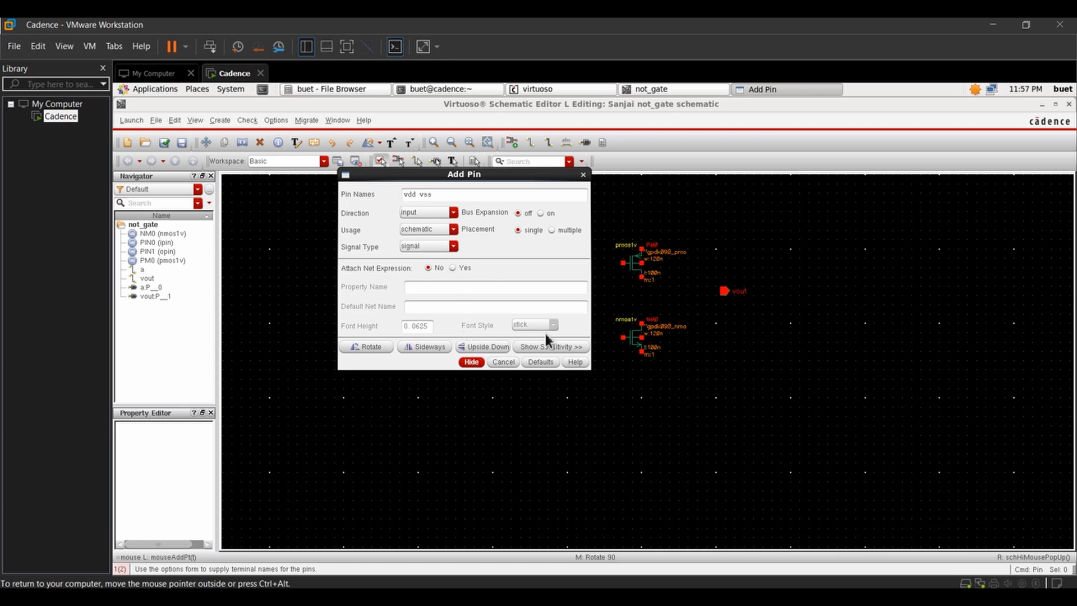
{"action": "left_click", "coordinate": [471, 362]}
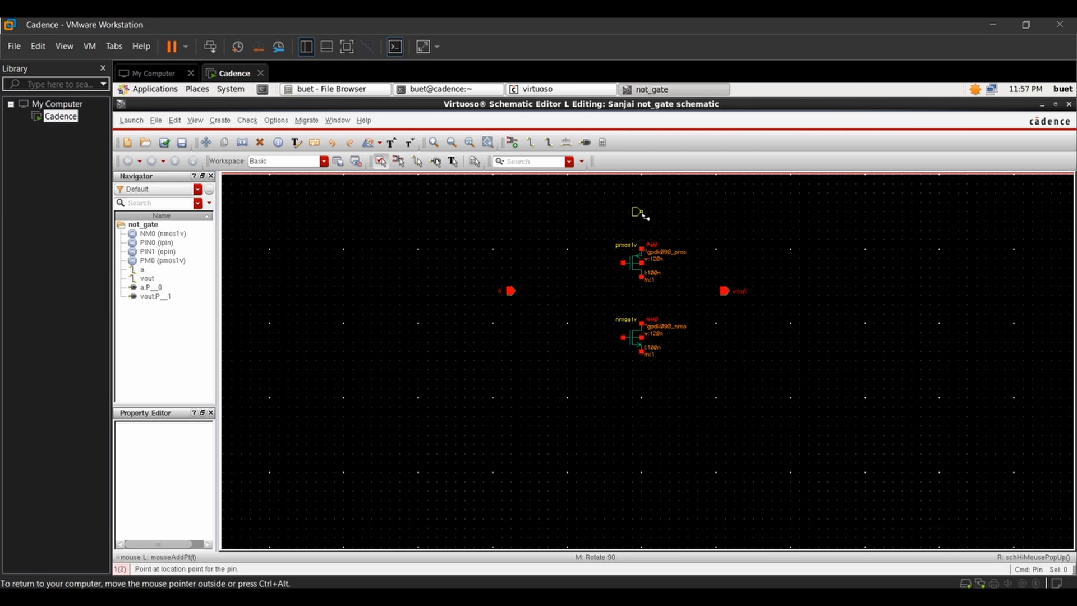
{"action": "middle_click", "coordinate": [645, 216]}
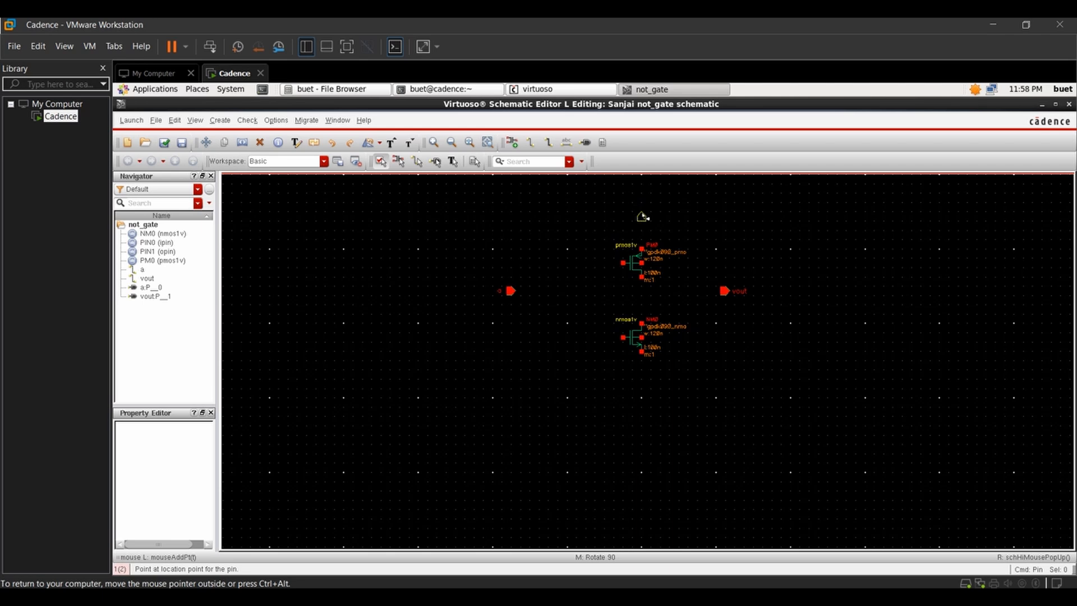
{"action": "middle_click", "coordinate": [716, 205]}
{"action": "middle_click", "coordinate": [716, 206]}
{"action": "left_click", "coordinate": [641, 204]}
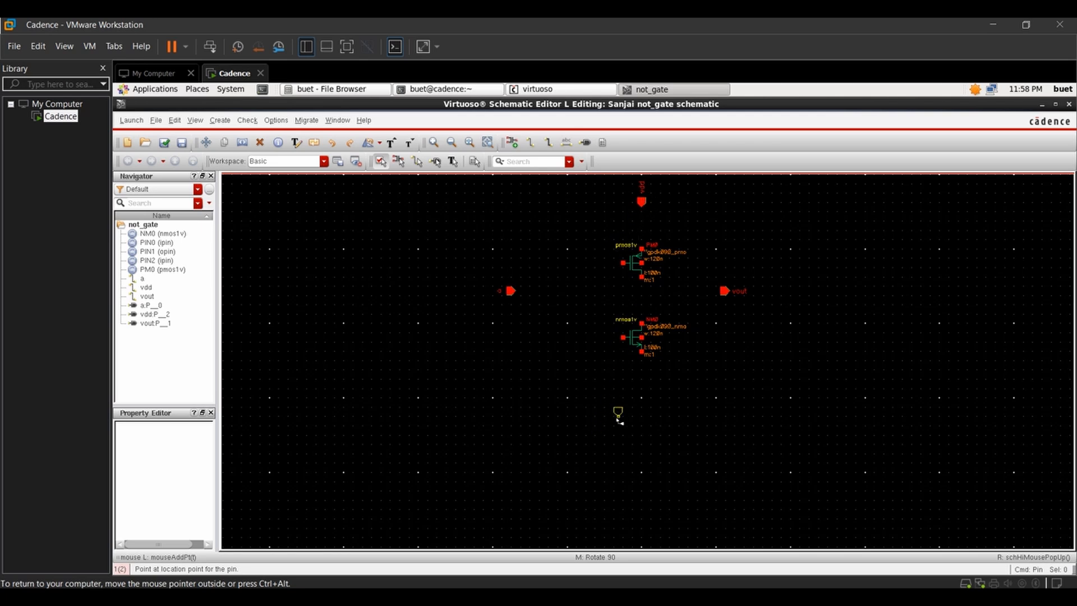
Step: Rotate the vss pin to point up and place it below the NMOS transistor, in line with vdd
{"action": "key", "text": "r"}
{"action": "key", "text": "r"}
{"action": "left_click", "coordinate": [643, 398]}
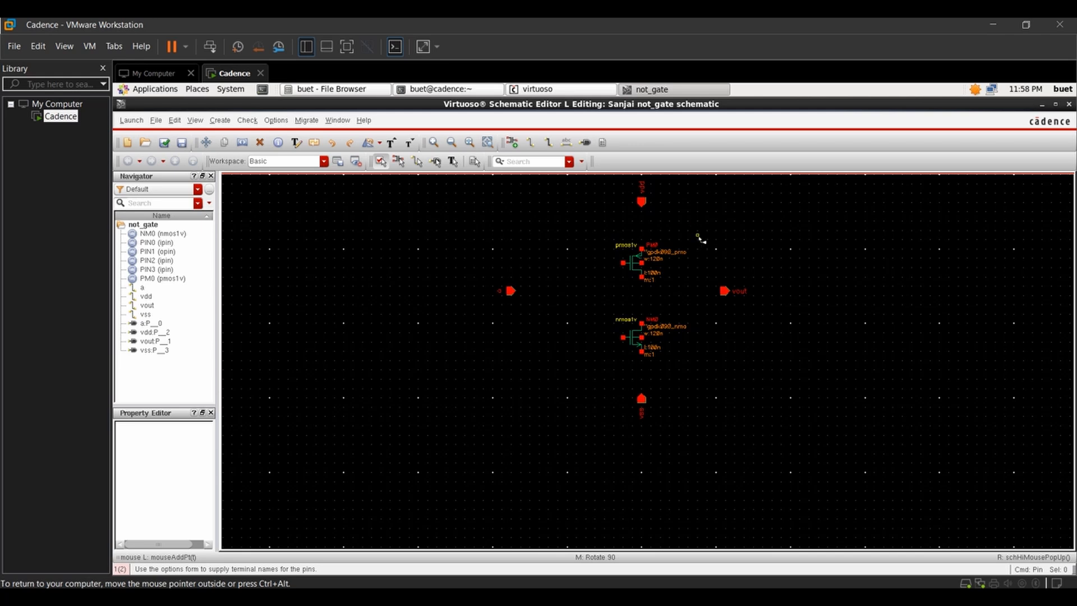
{"action": "key", "text": "w"}
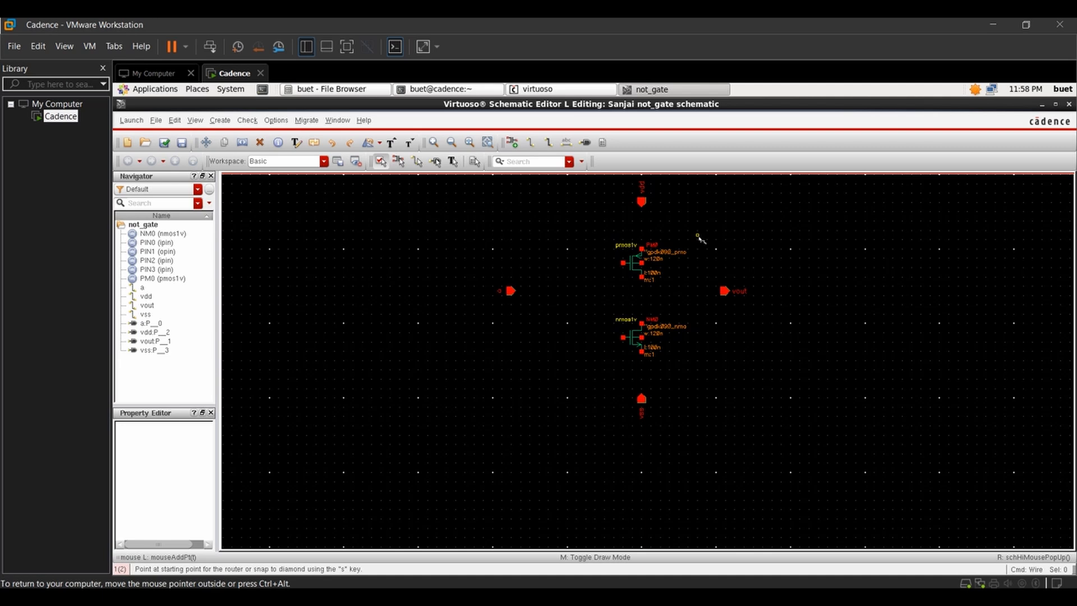
{"action": "left_click", "coordinate": [642, 200]}
{"action": "key", "text": "Escape"}
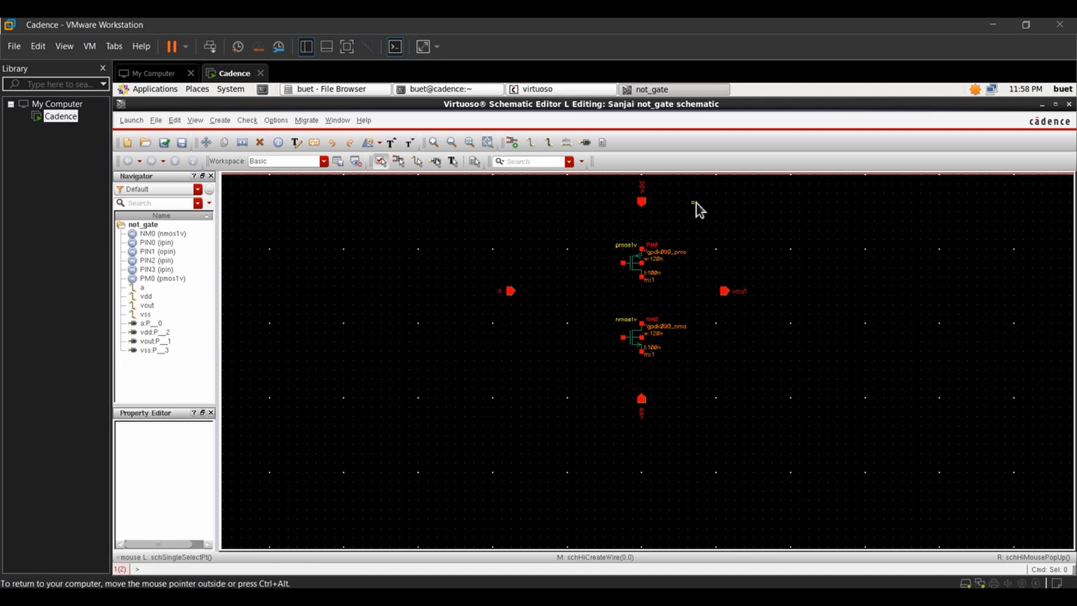
{"action": "left_click", "coordinate": [644, 204]}
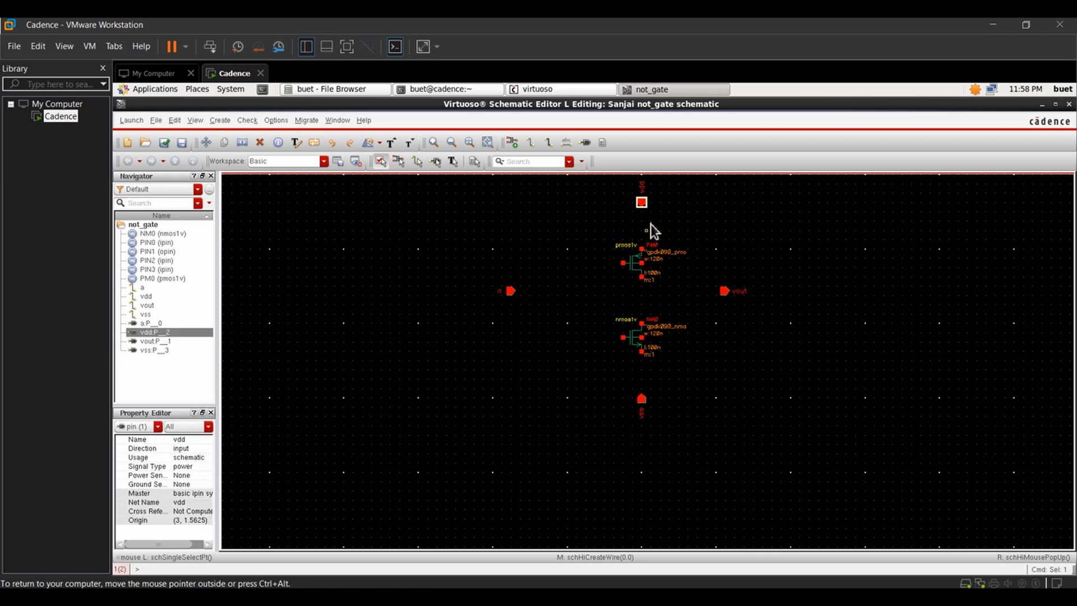
{"action": "left_click", "coordinate": [659, 227]}
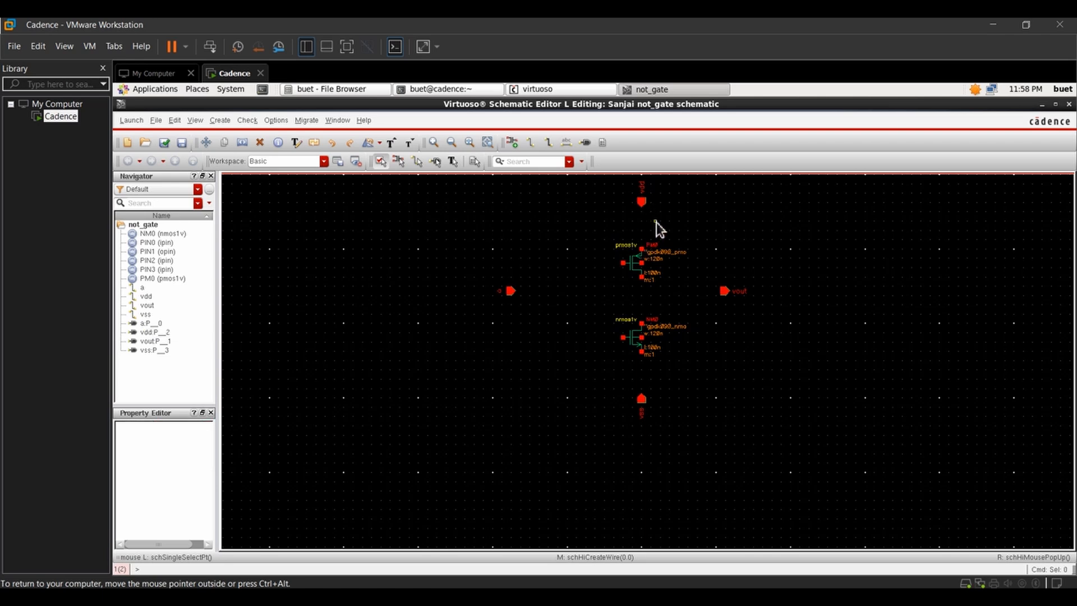
Step: Wire the vertical path from vdd to the PMOS source, PMOS drain to NMOS drain, and NMOS source to vss
{"action": "key", "text": "w"}
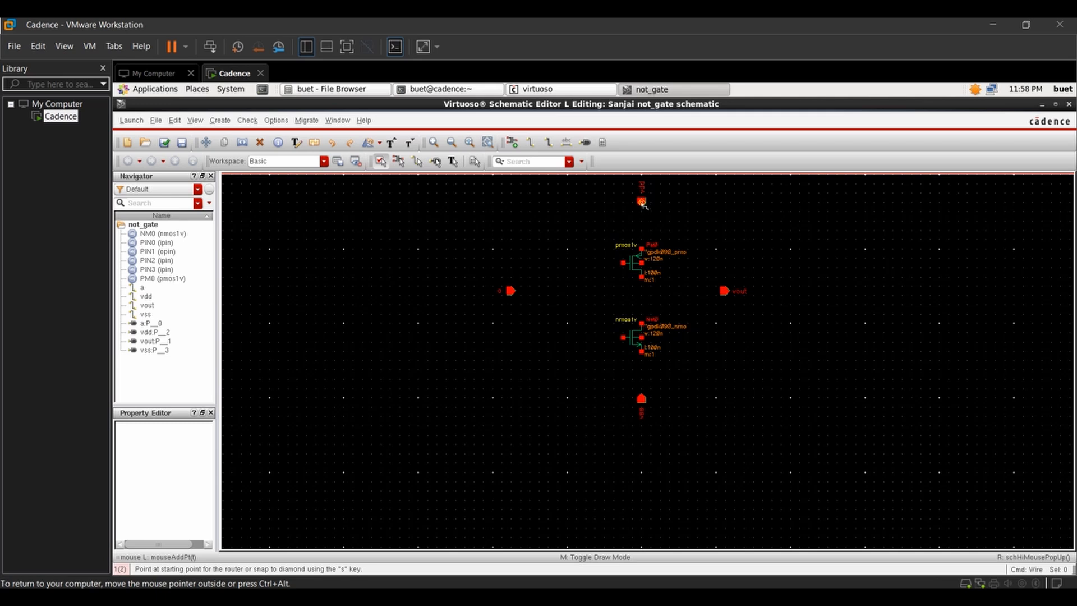
{"action": "left_click", "coordinate": [642, 202]}
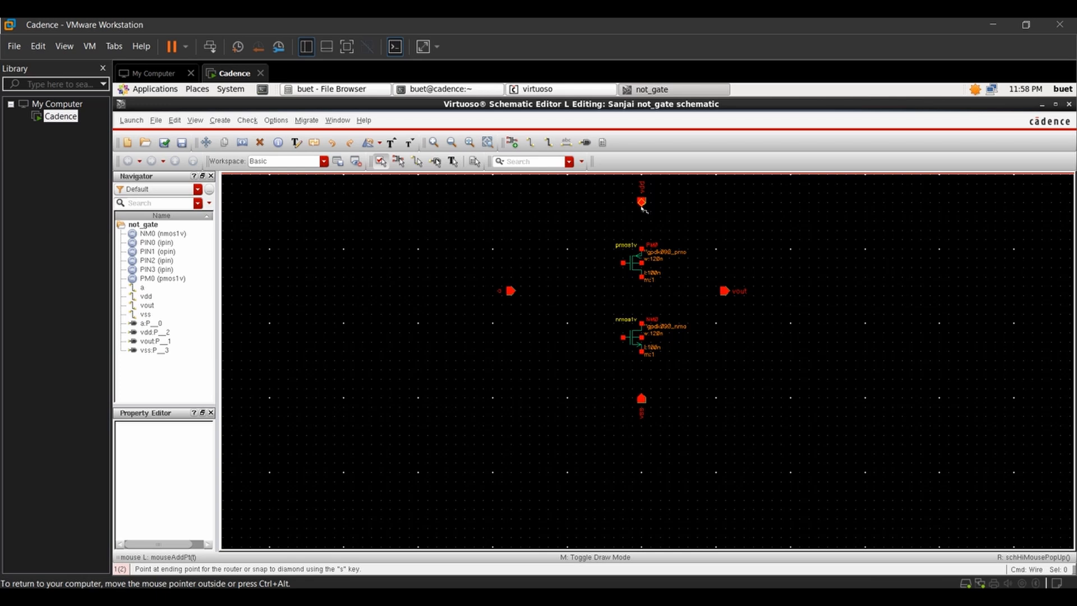
{"action": "left_click", "coordinate": [642, 248]}
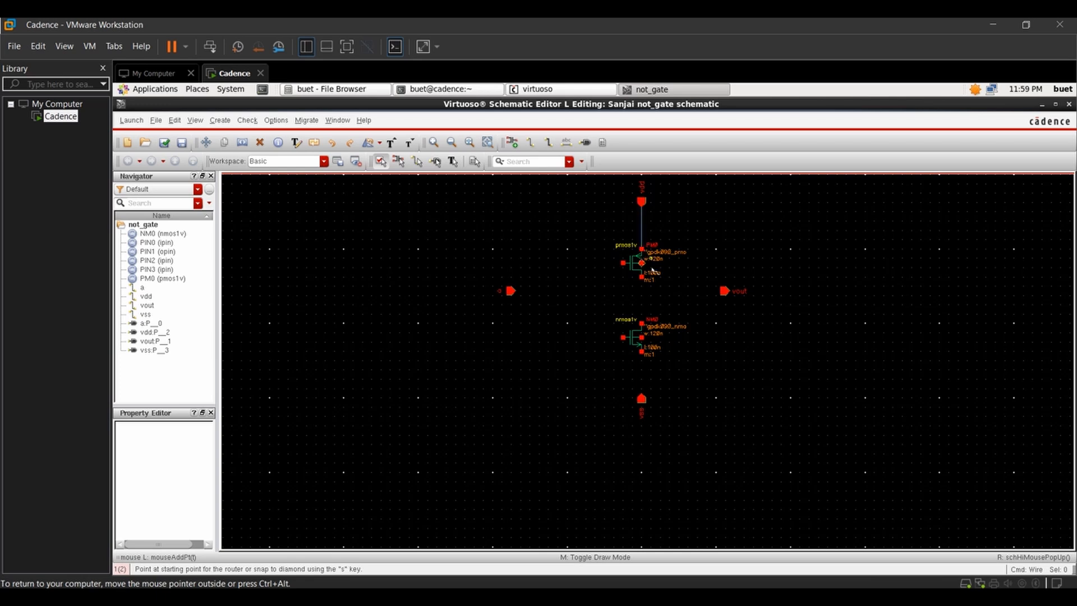
{"action": "left_click", "coordinate": [642, 278]}
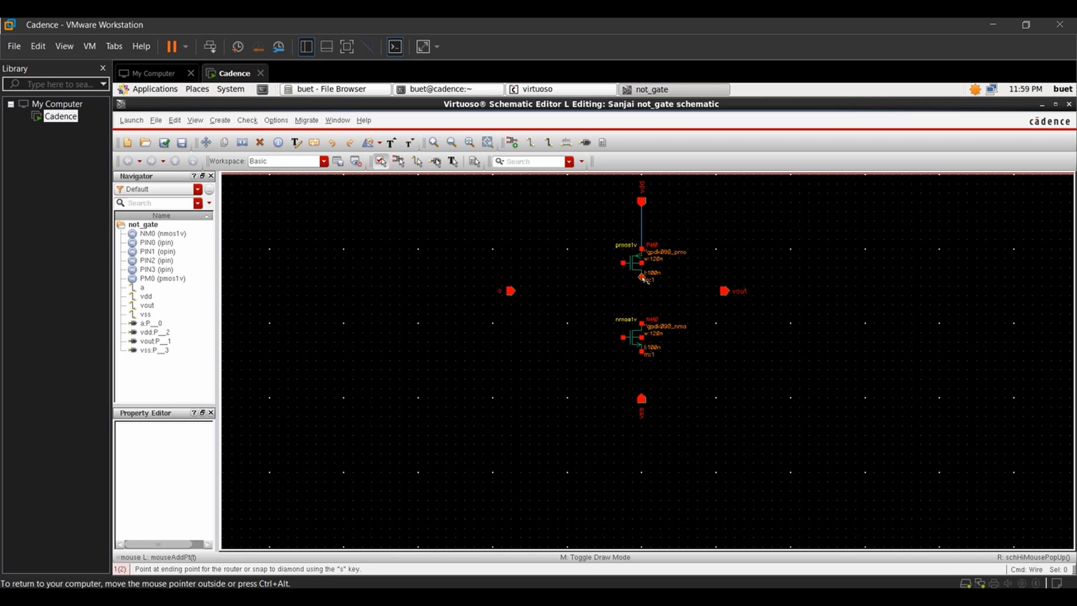
{"action": "left_click", "coordinate": [642, 324]}
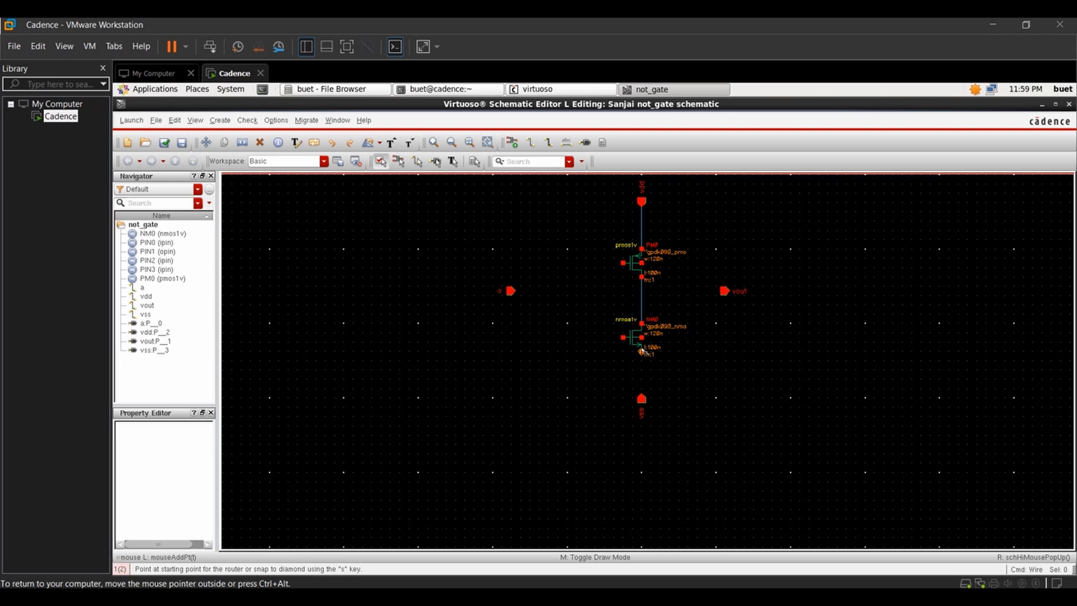
{"action": "left_click", "coordinate": [641, 352]}
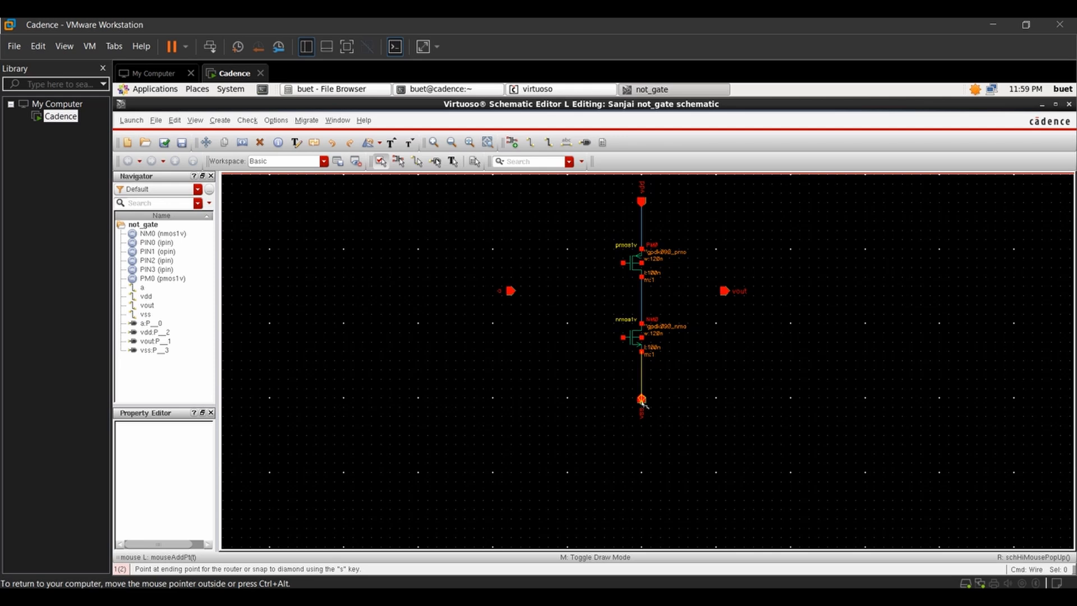
{"action": "left_click", "coordinate": [643, 400]}
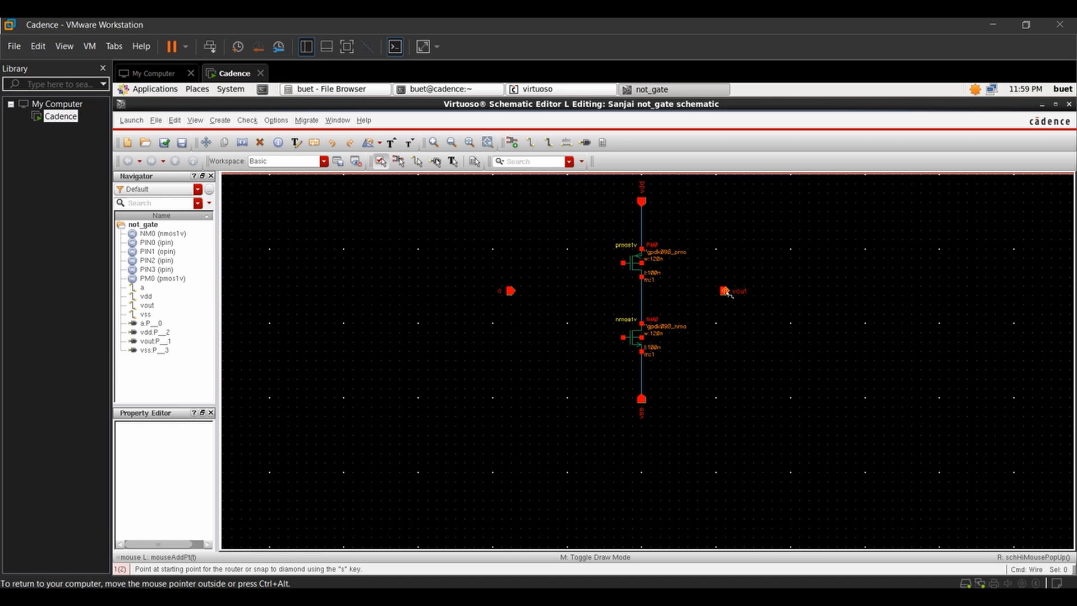
Step: Wire vout to the connection between the two drains, and join both transistor gates to input pin a
{"action": "left_click", "coordinate": [724, 291]}
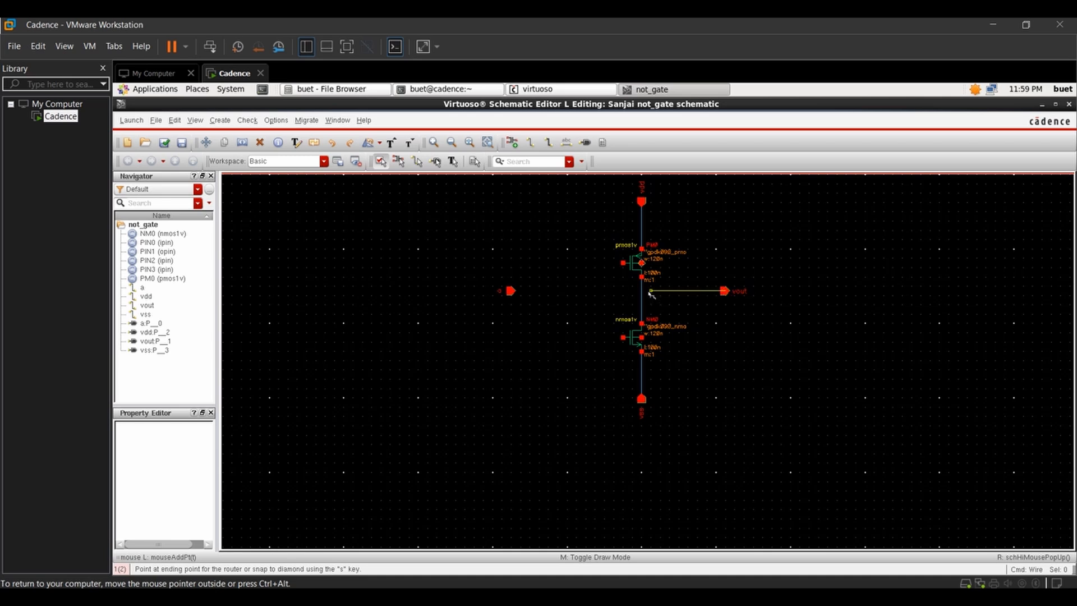
{"action": "left_click", "coordinate": [642, 291]}
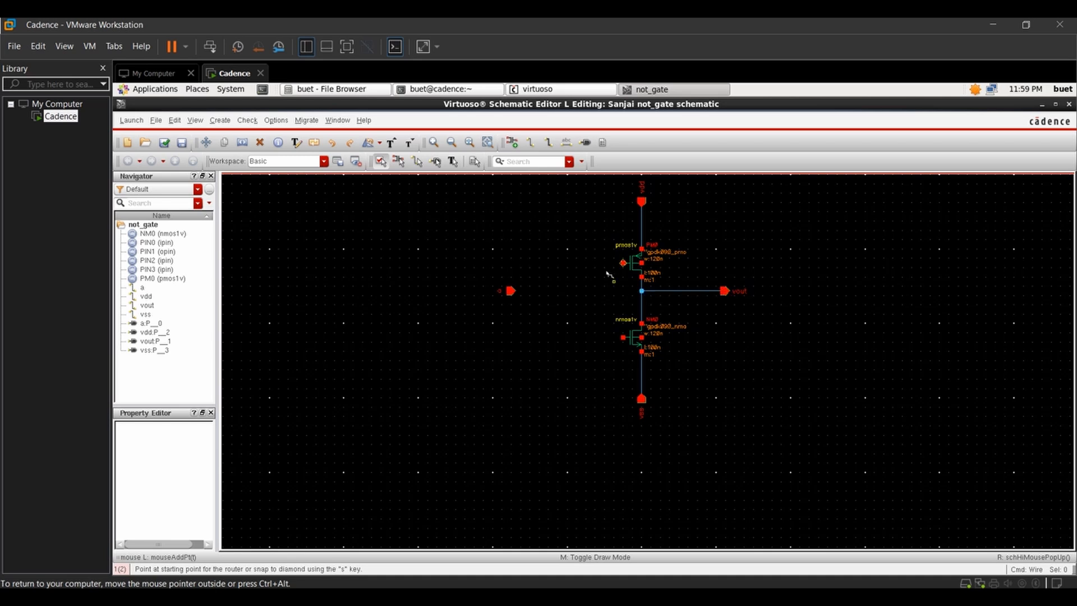
{"action": "left_click", "coordinate": [622, 262]}
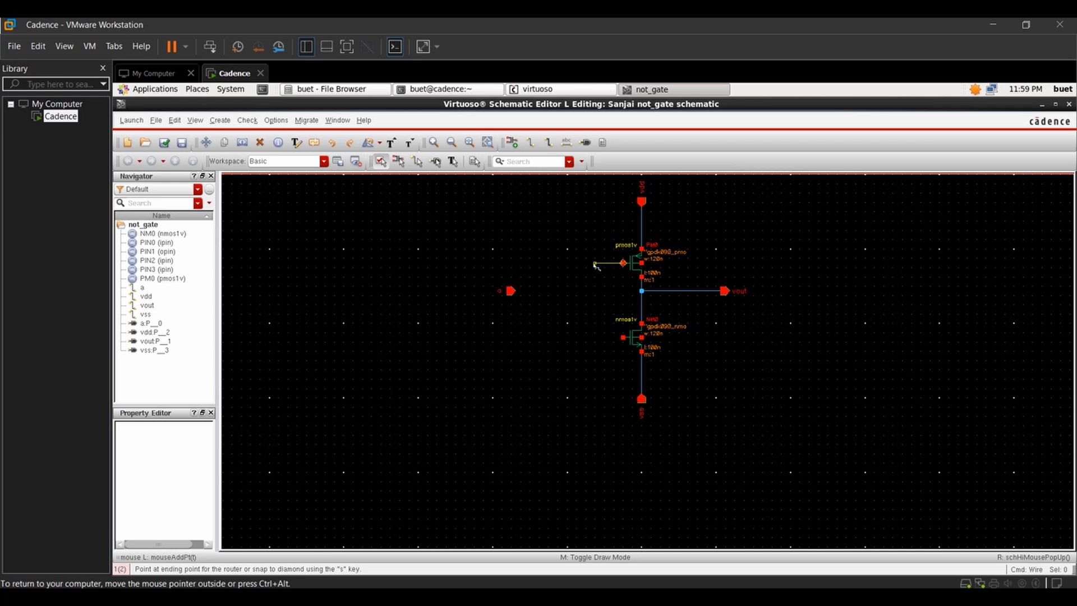
{"action": "left_click", "coordinate": [624, 338]}
{"action": "left_click", "coordinate": [511, 290]}
{"action": "left_click", "coordinate": [590, 291]}
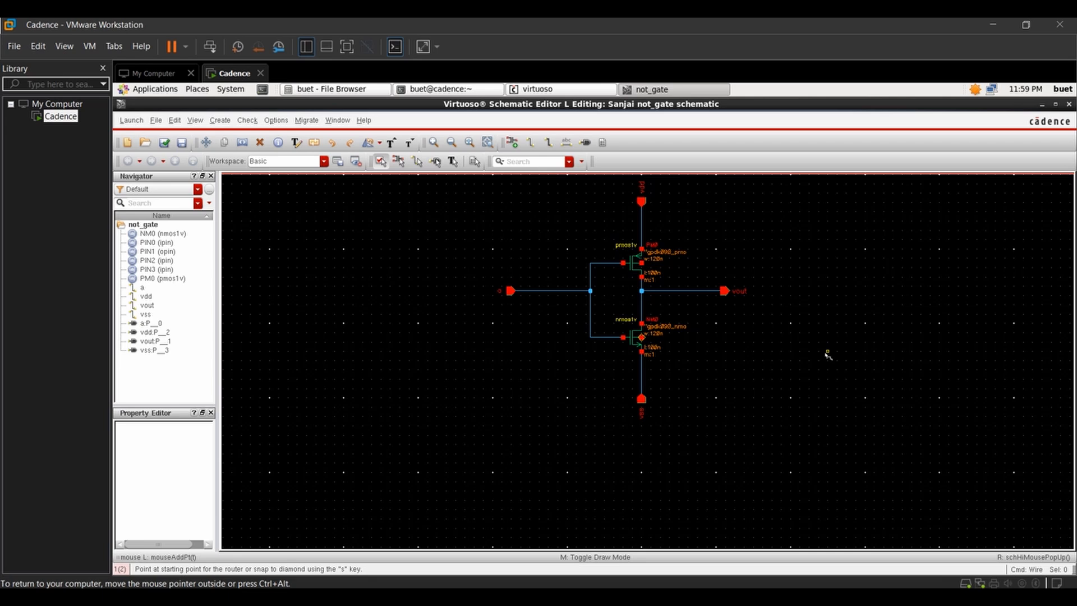
Step: Wire the PMOS bulk terminal to the vdd line and the NMOS bulk terminal to the vss line
{"action": "scroll", "coordinate": [828, 354], "scroll_direction": "up", "scroll_amount": 1, "text": "ctrl"}
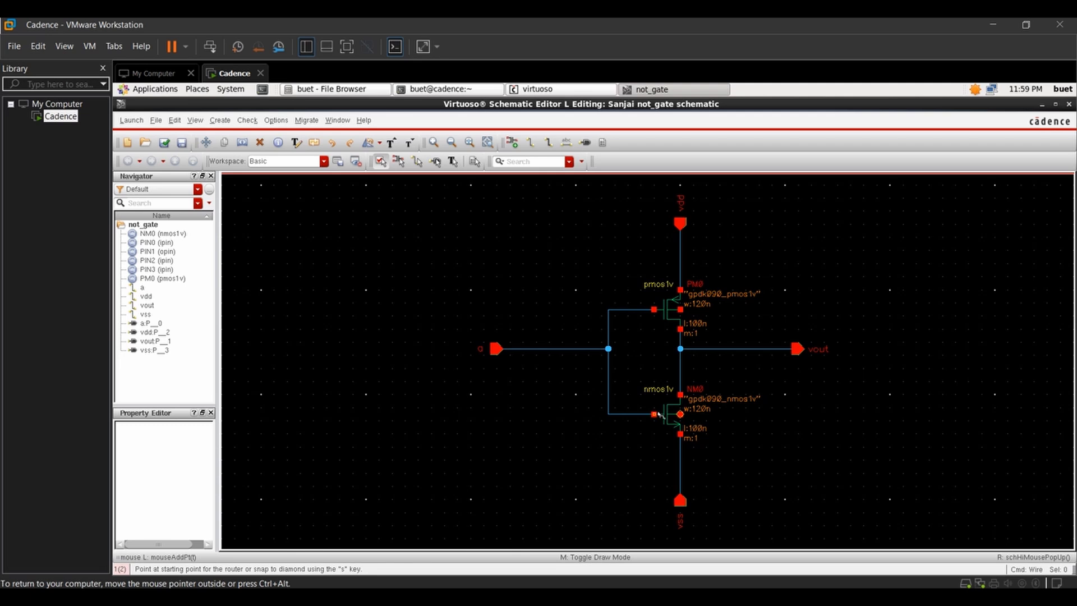
{"action": "left_click", "coordinate": [681, 309]}
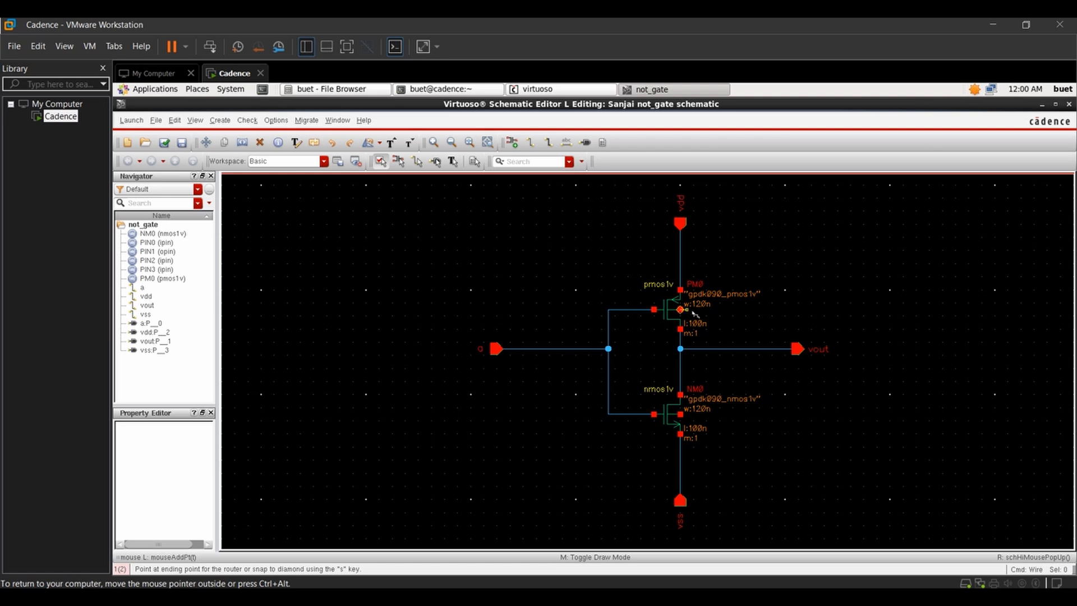
{"action": "left_click", "coordinate": [680, 270]}
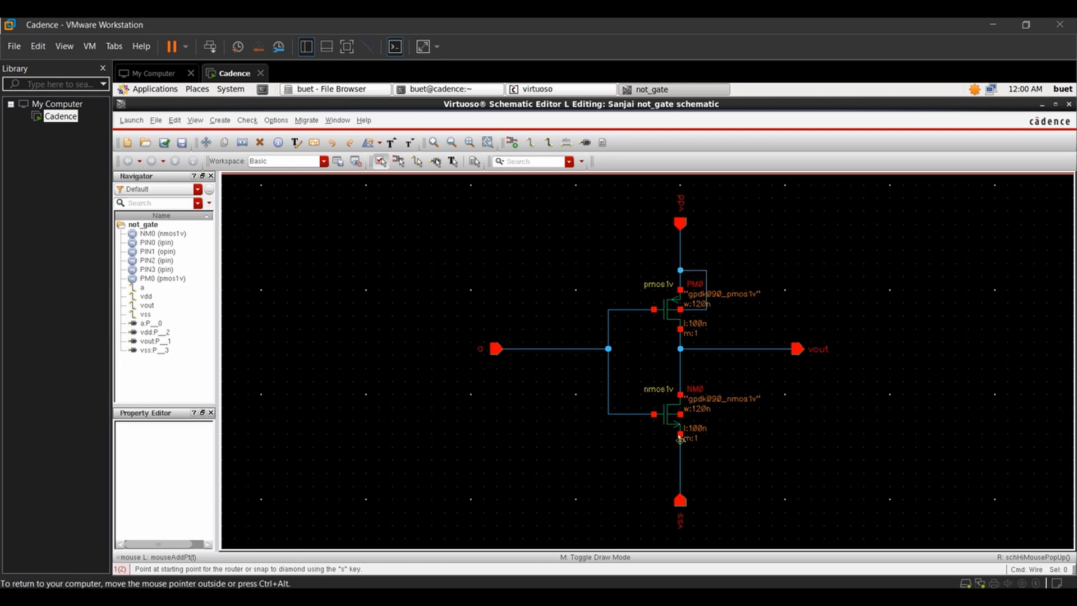
{"action": "left_click", "coordinate": [681, 414]}
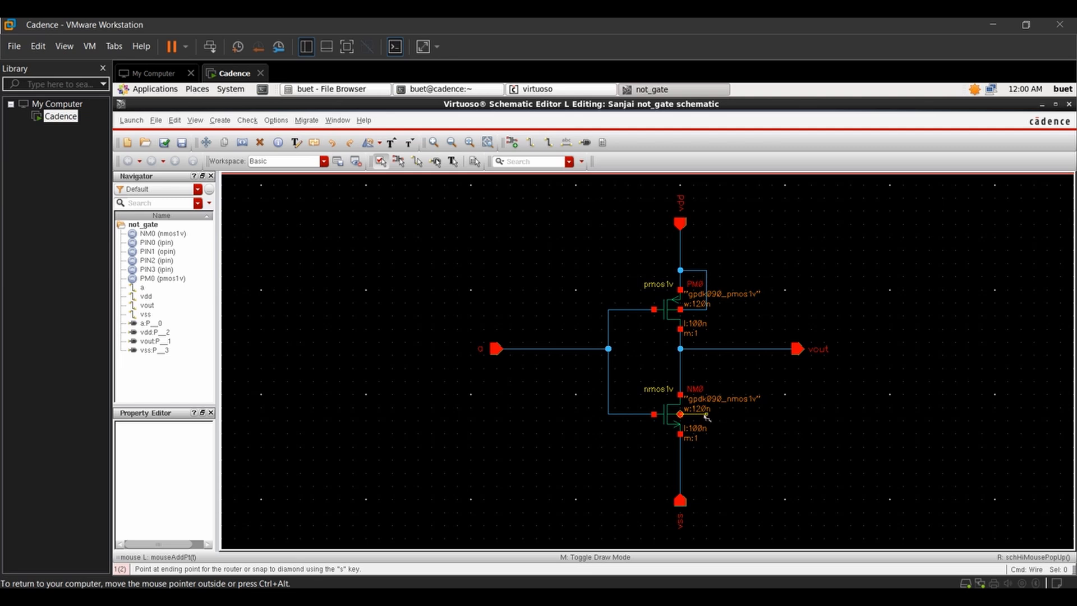
{"action": "left_click", "coordinate": [681, 460]}
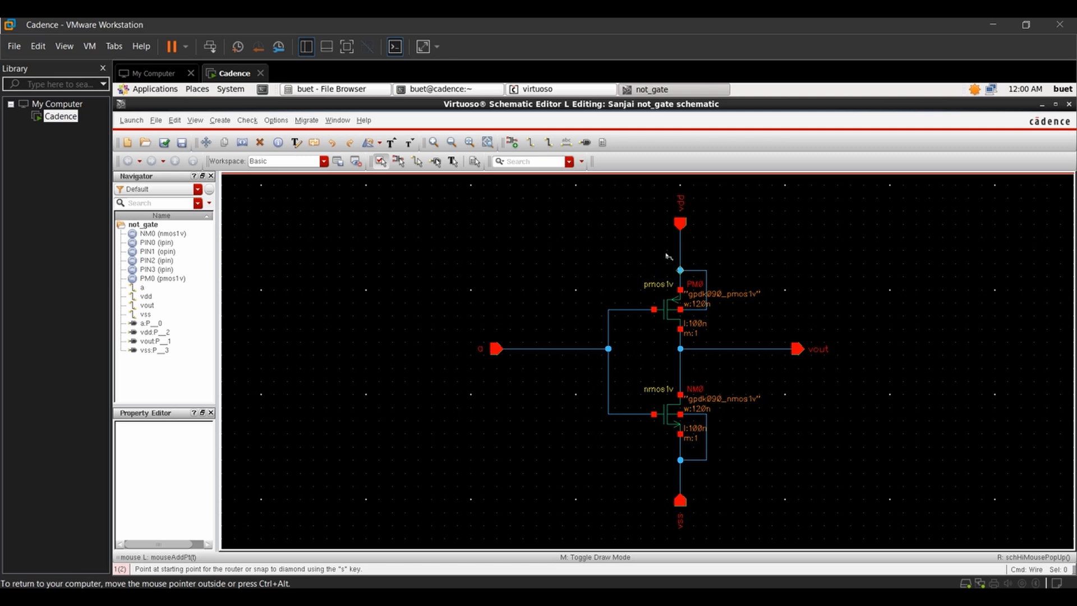
Step: Draw a dangling test wire from the vdd junction above the PMOS into empty space, and check and save the schematic
{"action": "left_click", "coordinate": [167, 145]}
{"action": "left_click_drag", "start_coordinate": [360, 244], "coordinate": [474, 283]}
{"action": "left_click", "coordinate": [681, 269]}
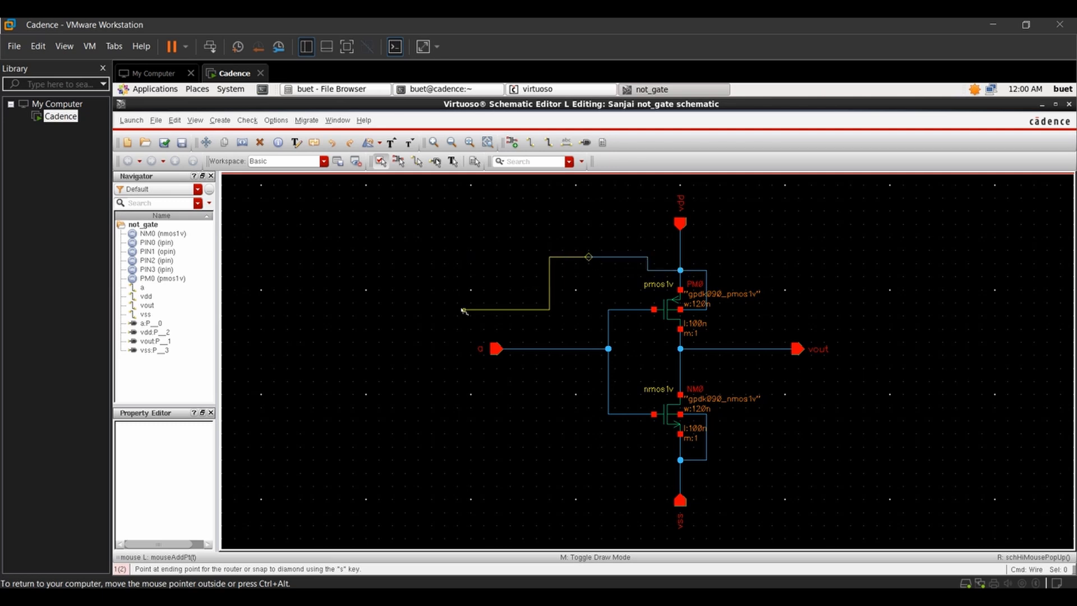
{"action": "double_click", "coordinate": [557, 244]}
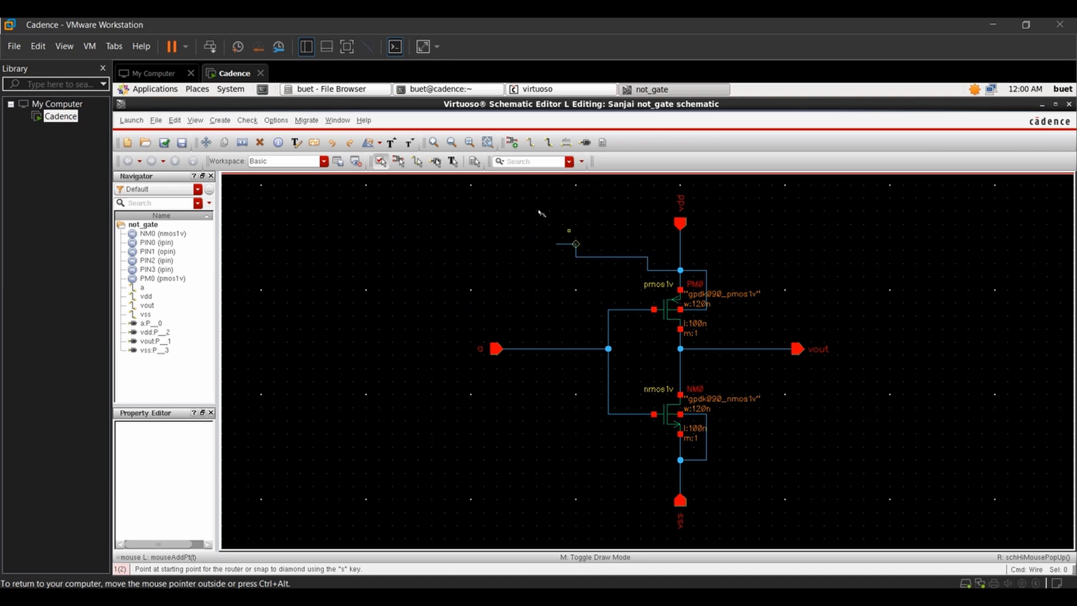
{"action": "left_click", "coordinate": [164, 143]}
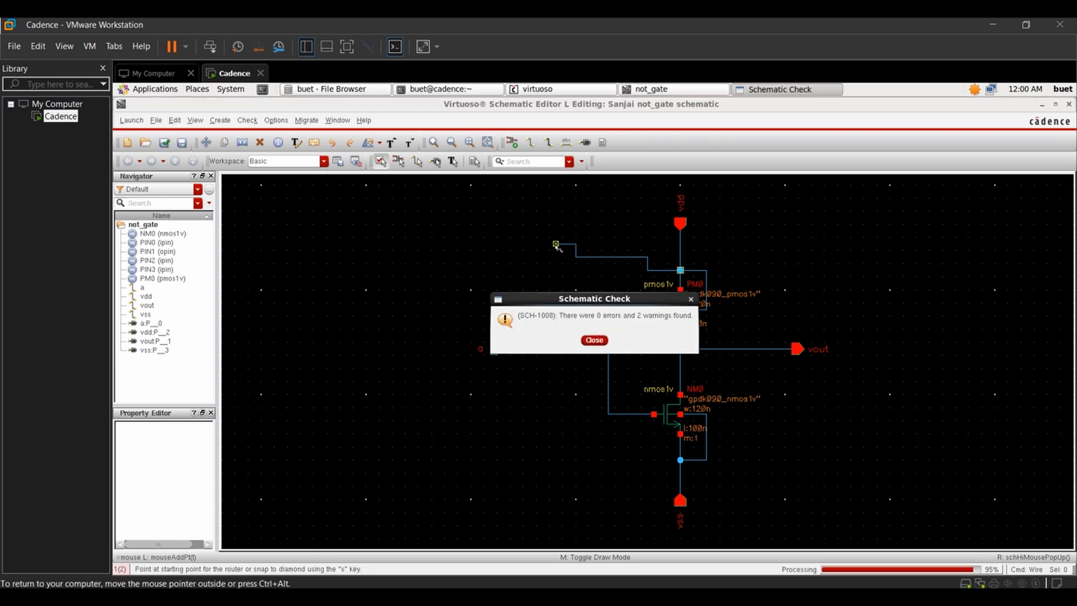
{"action": "left_click", "coordinate": [595, 340]}
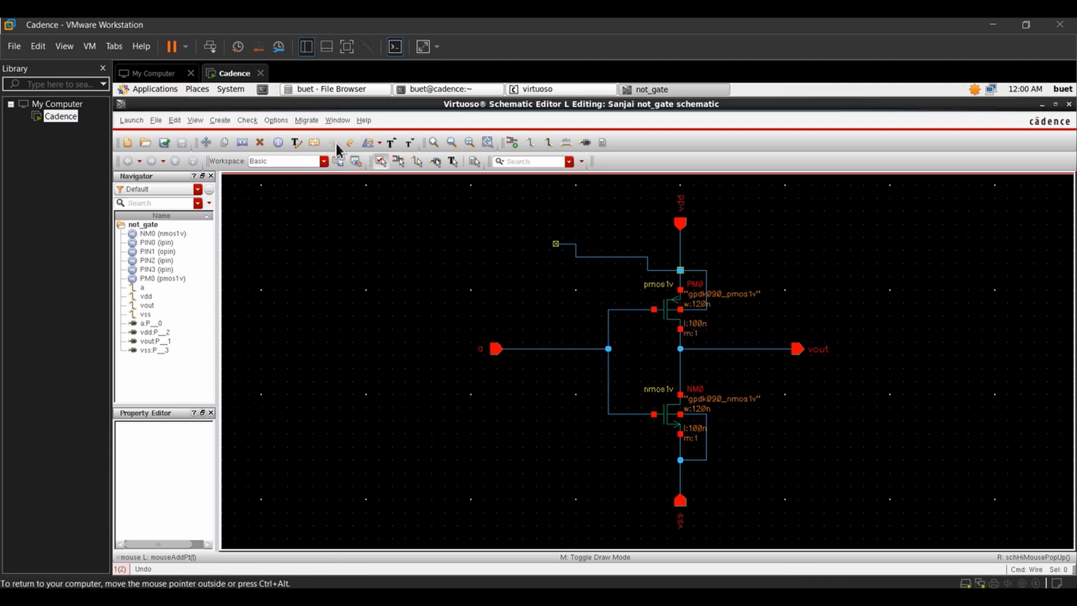
Step: Delete all segments of the dangling wire beside the vdd line, and check and save the schematic
{"action": "left_click", "coordinate": [532, 227]}
{"action": "key", "text": "Escape"}
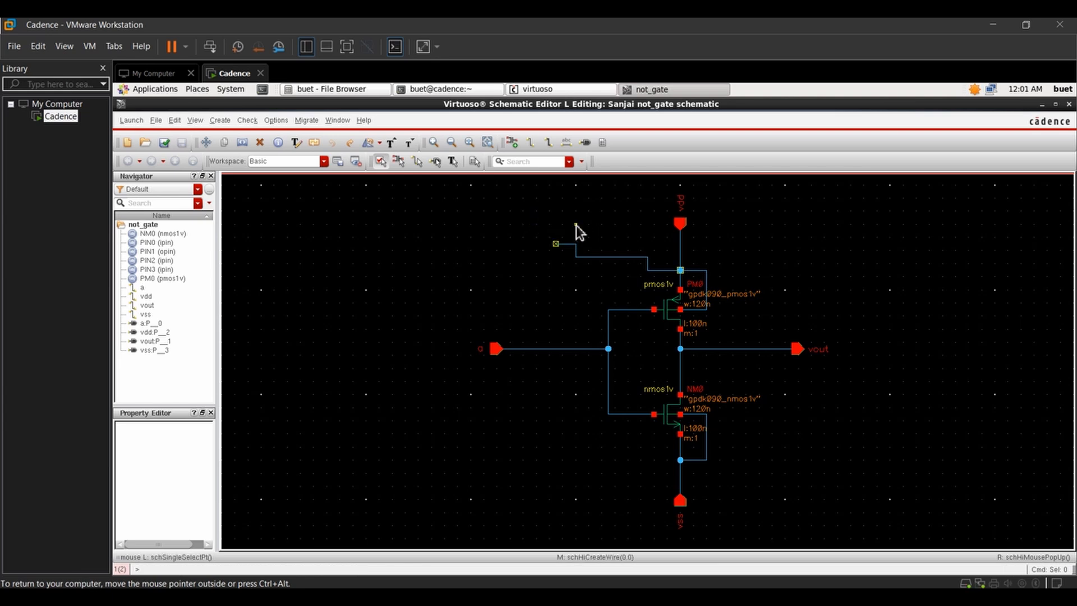
{"action": "key", "text": "w"}
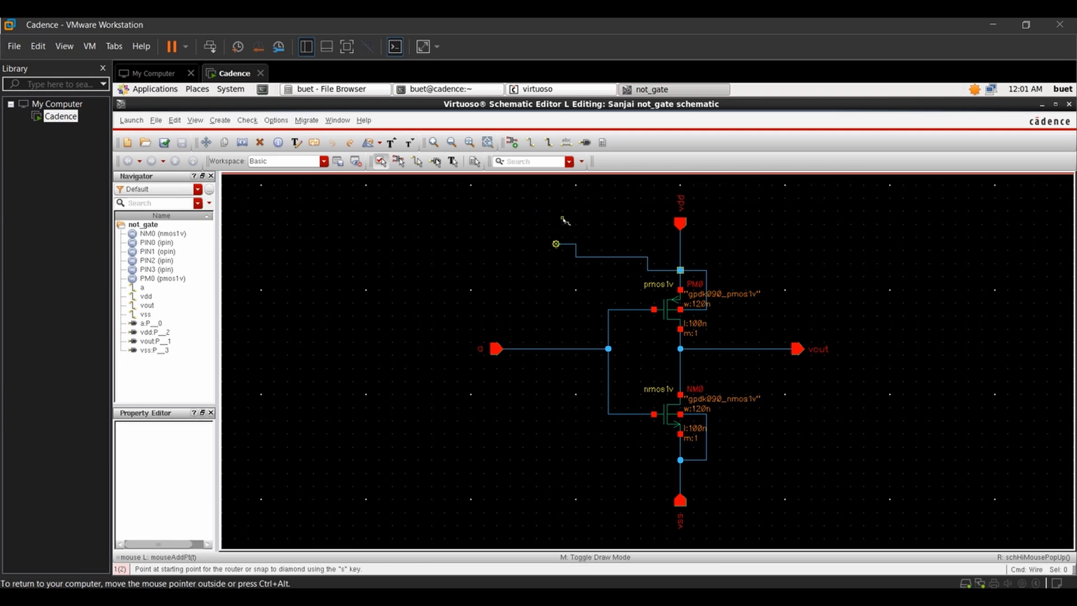
{"action": "left_click_drag", "start_coordinate": [532, 214], "coordinate": [632, 279]}
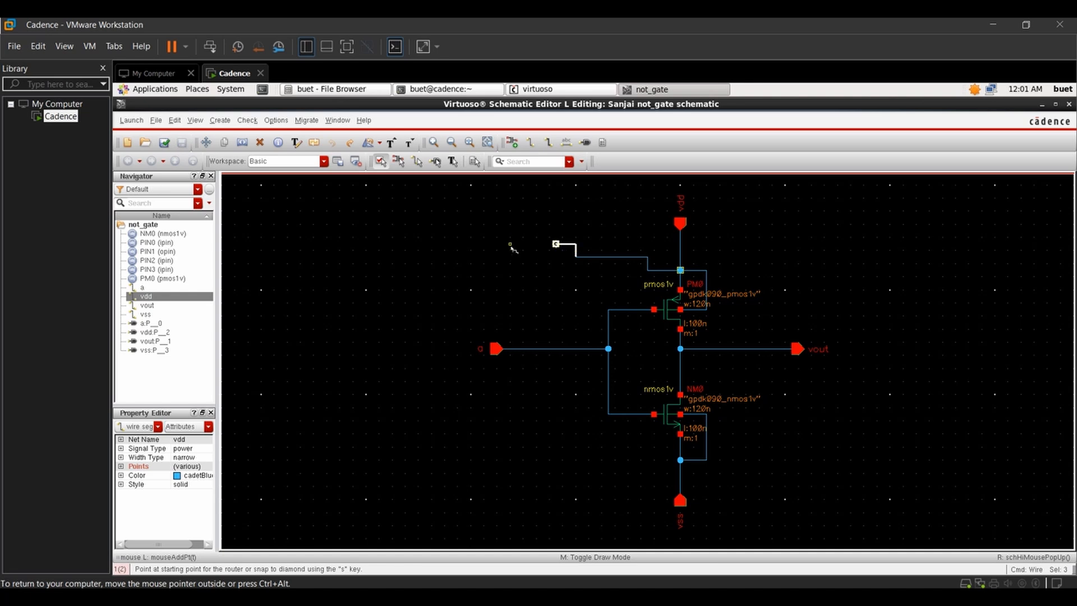
{"action": "key", "text": "Escape"}
{"action": "left_click_drag", "start_coordinate": [537, 230], "coordinate": [630, 277]}
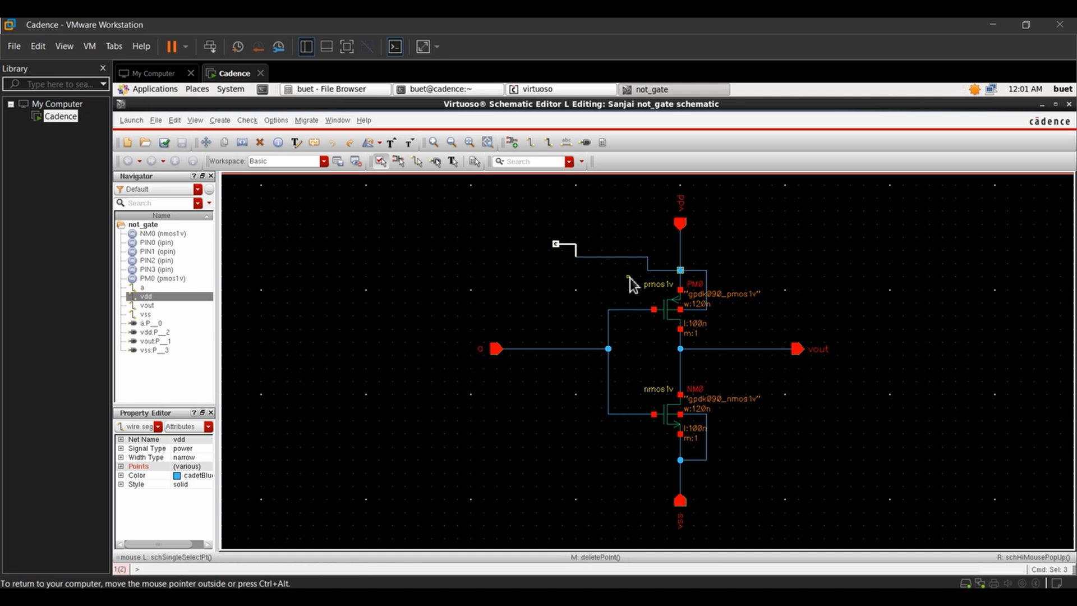
{"action": "key", "text": "Delete"}
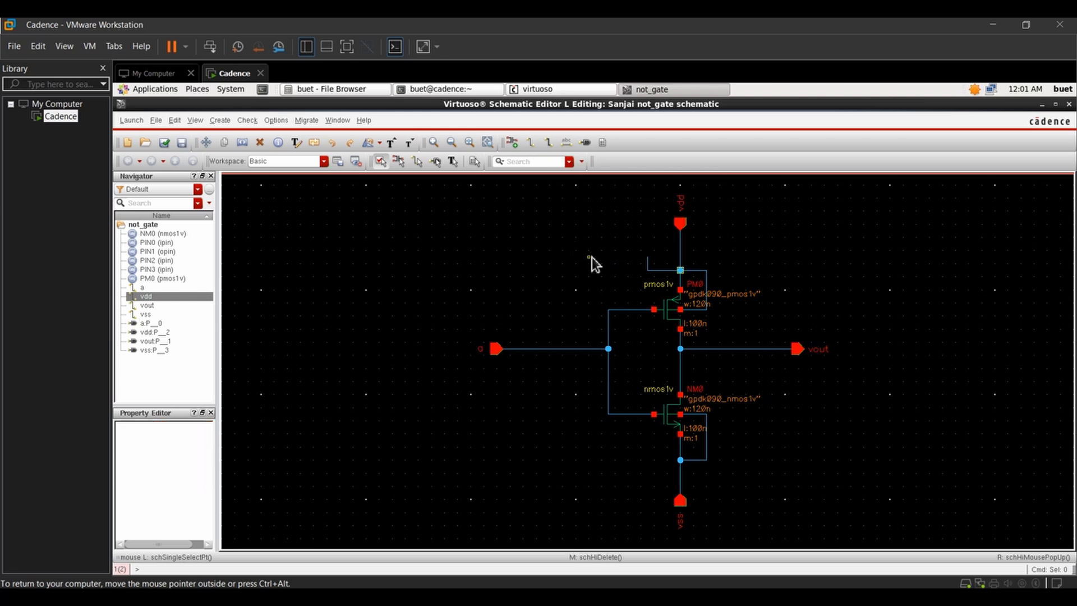
{"action": "left_click", "coordinate": [655, 268]}
{"action": "key", "text": "Delete"}
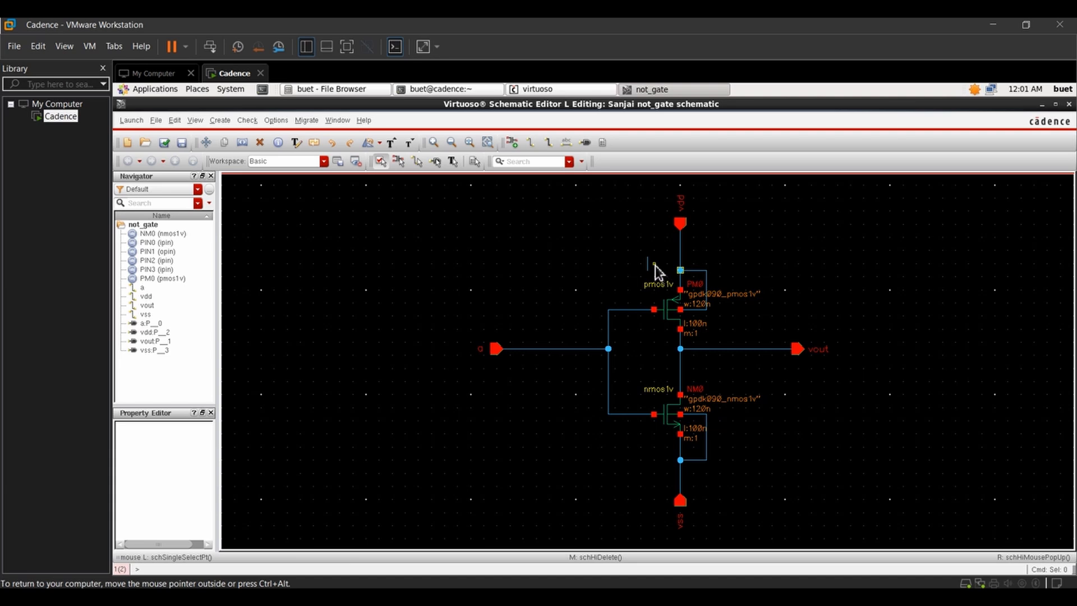
{"action": "left_click", "coordinate": [647, 263]}
{"action": "left_click", "coordinate": [651, 265]}
{"action": "left_click", "coordinate": [168, 148]}
{"action": "key", "text": "s"}
Step: Start creating a symbol view from the not_gate schematic cellview, using the schematicSymbol data type
{"action": "left_click", "coordinate": [220, 120]}
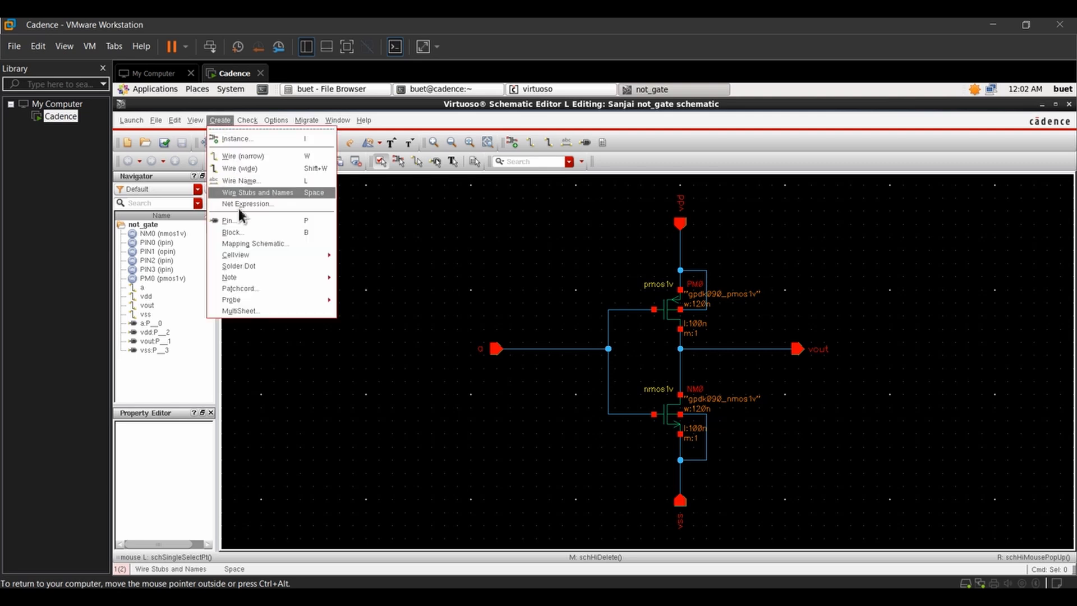
{"action": "mouse_move", "coordinate": [250, 255]}
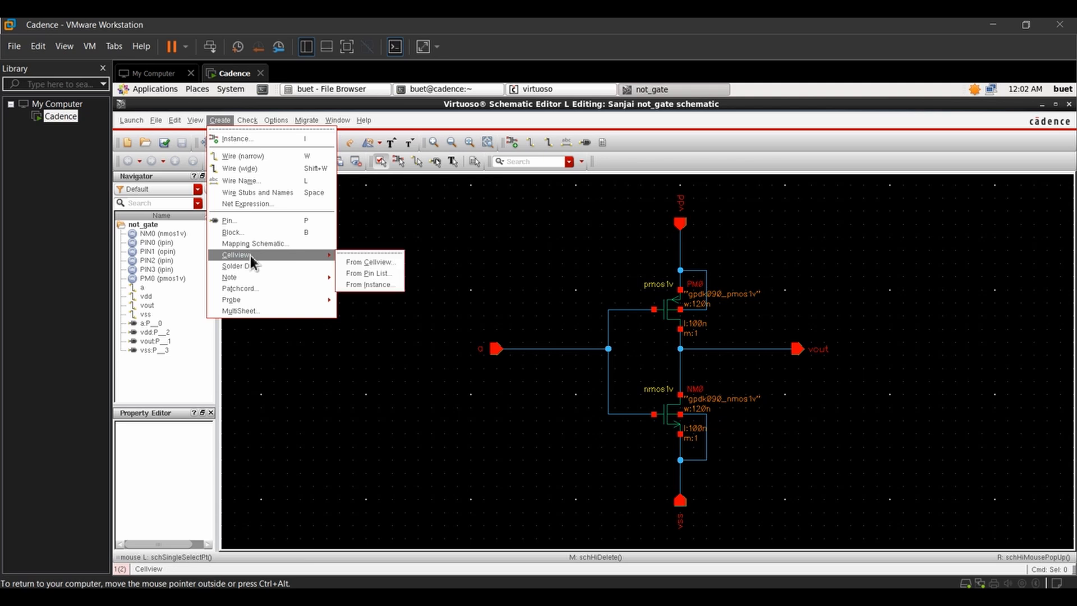
{"action": "left_click", "coordinate": [376, 261]}
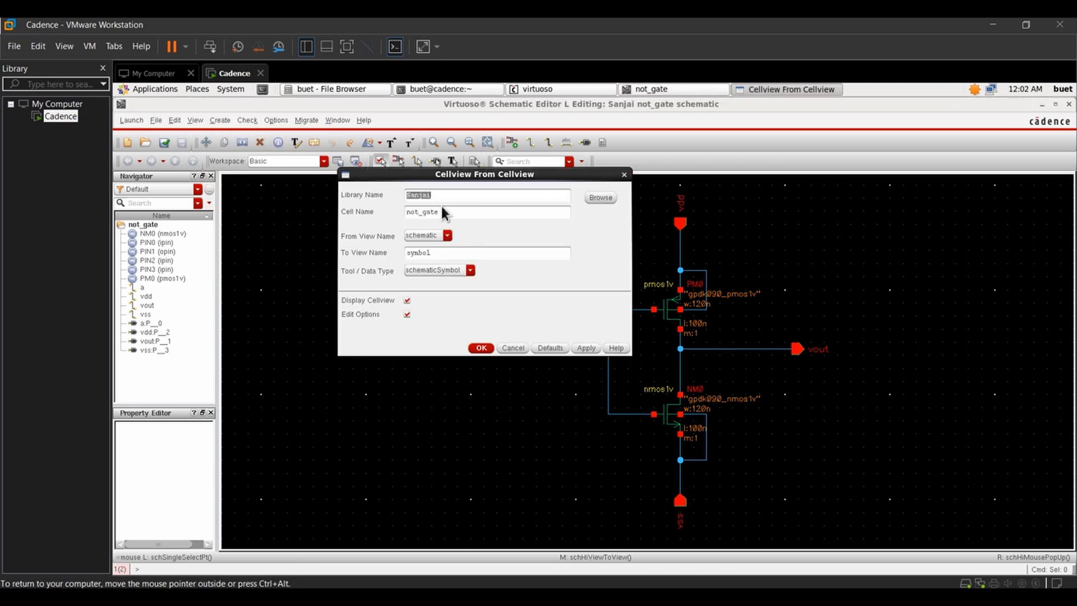
{"action": "left_click", "coordinate": [481, 348]}
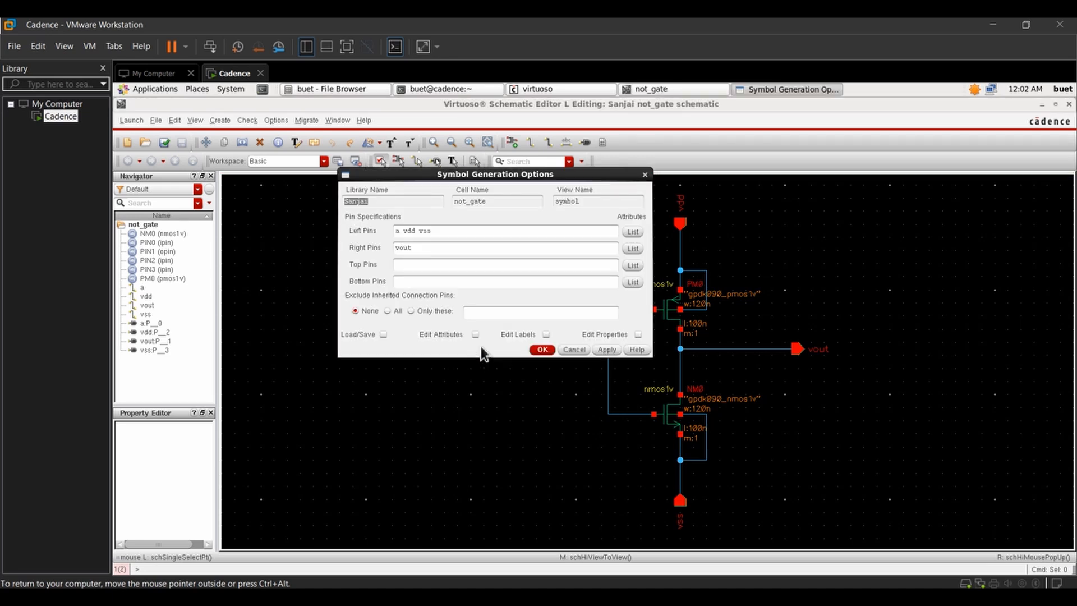
Step: Keep only a as a left pin, set vdd as the top pin and vss as the bottom pin, and generate the symbol
{"action": "left_click_drag", "start_coordinate": [432, 232], "coordinate": [400, 232]}
{"action": "key", "text": "BackSpace"}
{"action": "type", "text": "vdd"}
{"action": "left_click", "coordinate": [417, 286]}
{"action": "type", "text": "vss"}
{"action": "left_click", "coordinate": [542, 353]}
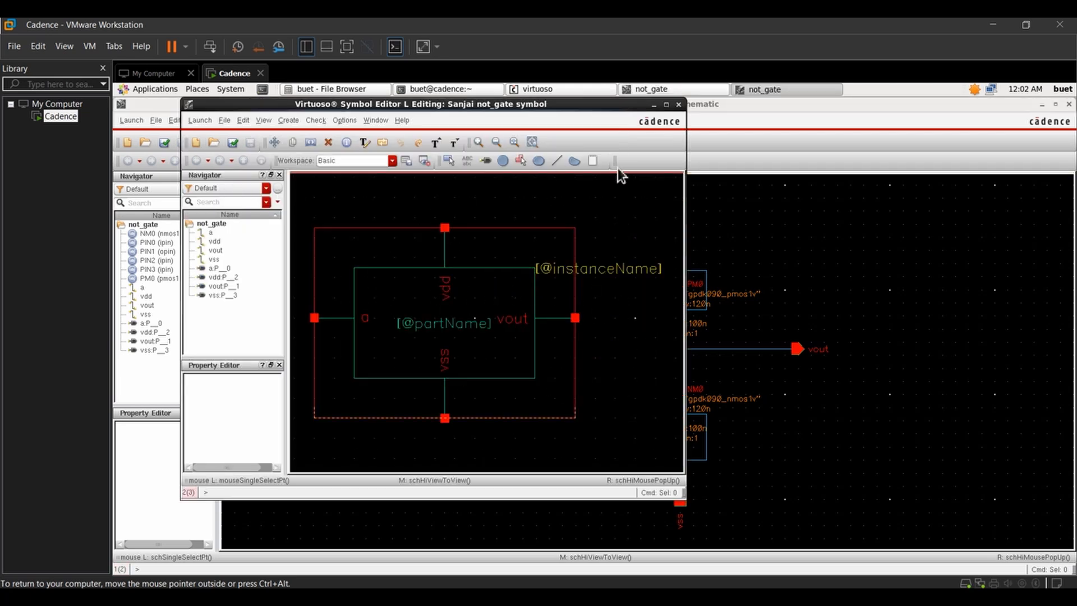
Step: Minimize the symbol editor and create a new schematic cell named not_gate_1 in the same library
{"action": "left_click", "coordinate": [574, 161]}
{"action": "left_click_drag", "start_coordinate": [593, 104], "coordinate": [782, 140]}
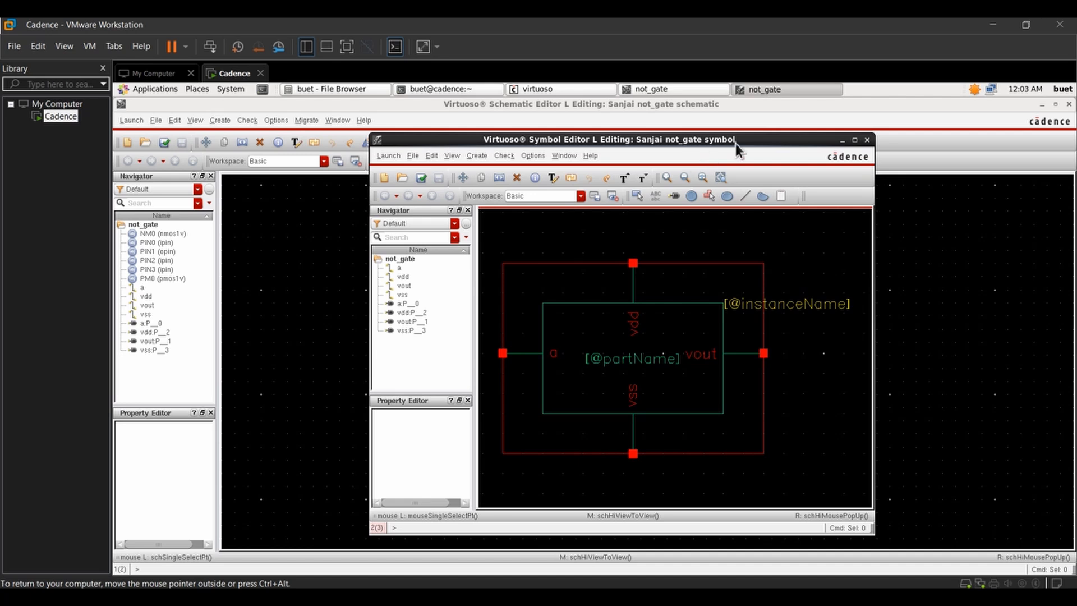
{"action": "left_click", "coordinate": [846, 141]}
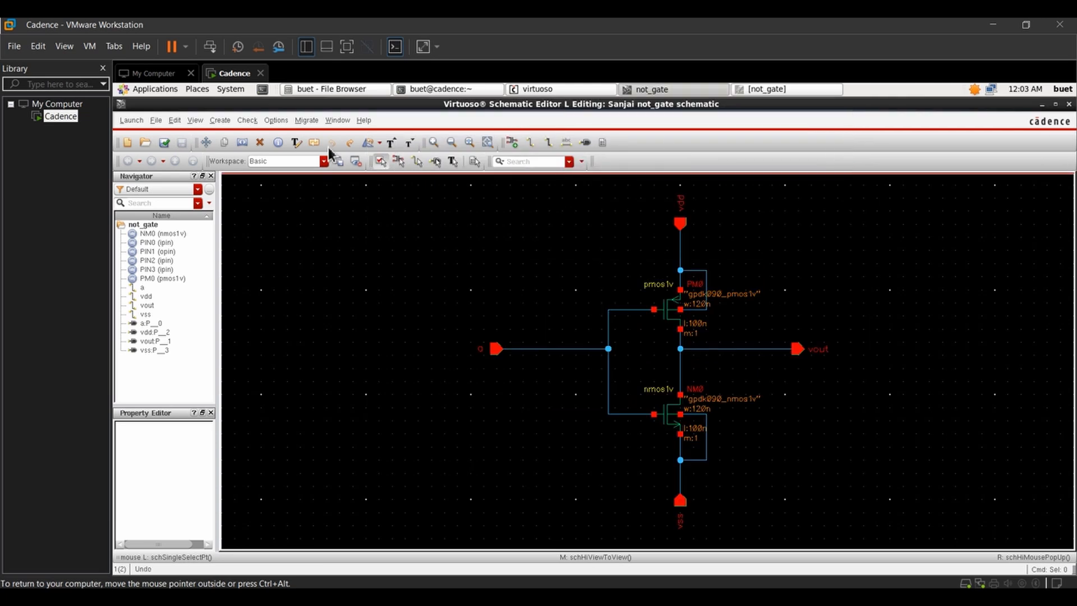
{"action": "left_click", "coordinate": [156, 121]}
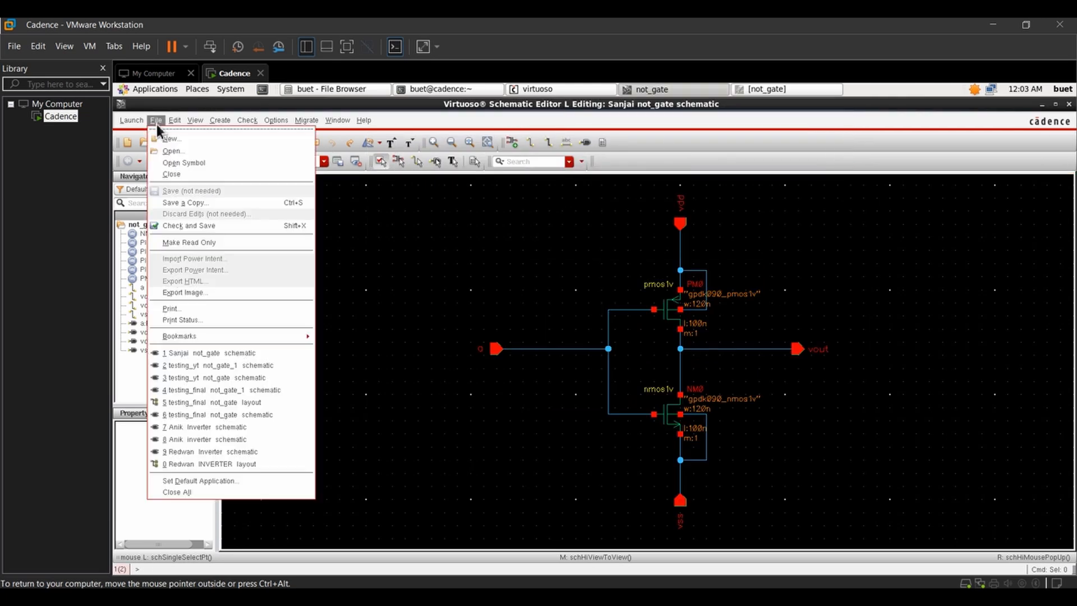
{"action": "left_click", "coordinate": [186, 140]}
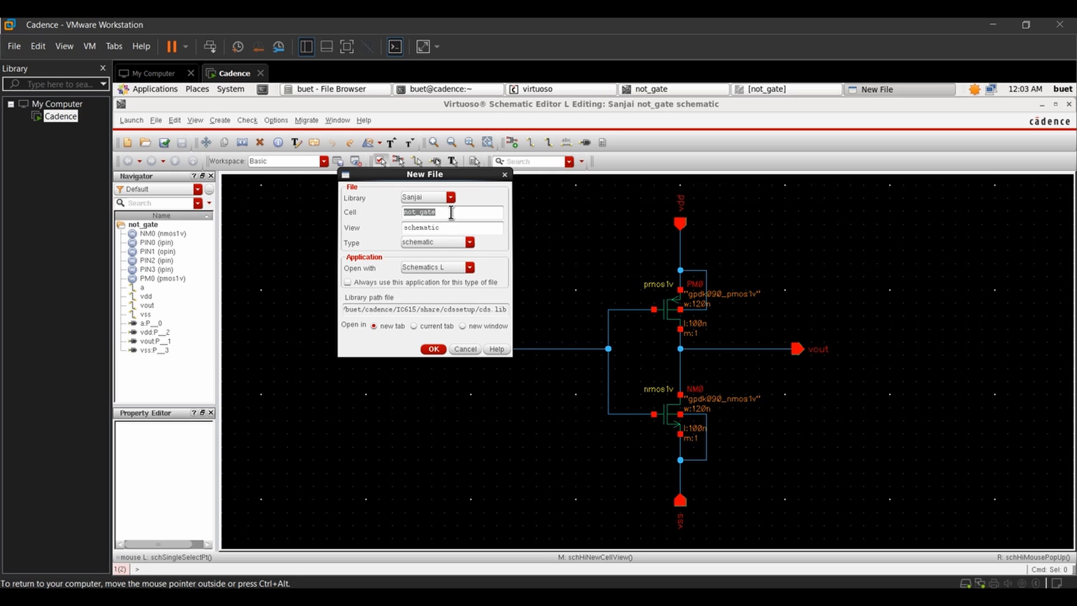
{"action": "left_click", "coordinate": [450, 212]}
{"action": "type", "text": "_1"}
{"action": "left_click", "coordinate": [433, 349]}
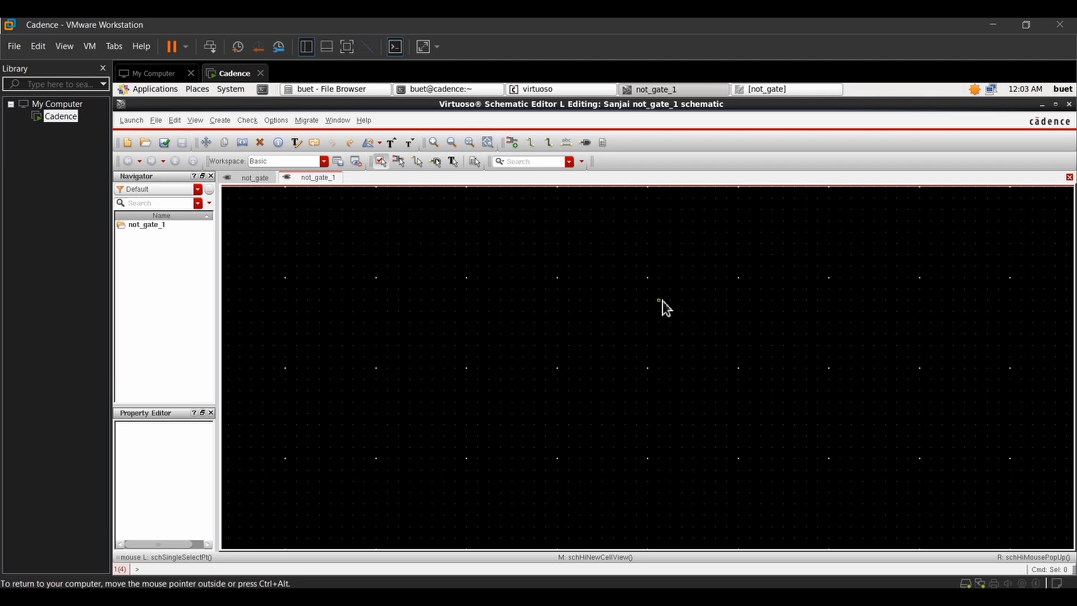
Step: Place one instance of the not_gate symbol from the design library near the middle of the not_gate_1 schematic
{"action": "key", "text": "i"}
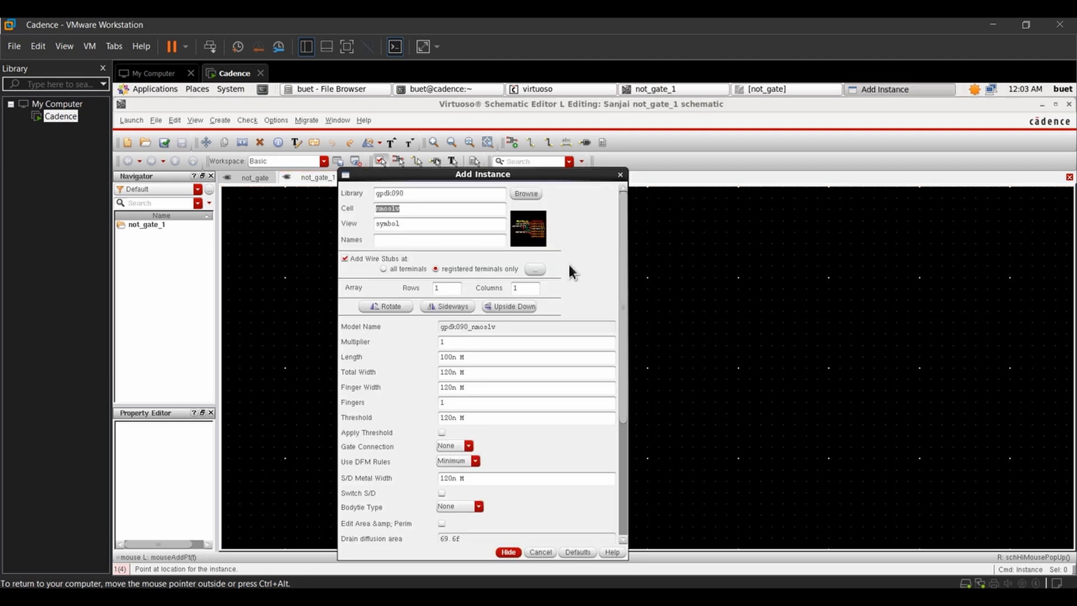
{"action": "left_click", "coordinate": [525, 194]}
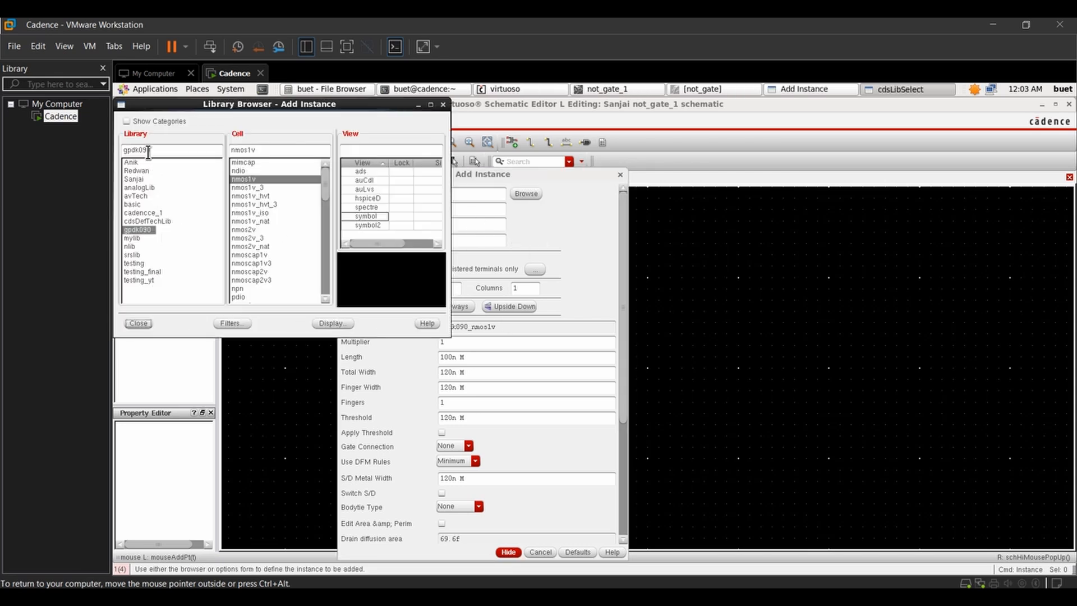
{"action": "left_click", "coordinate": [139, 182]}
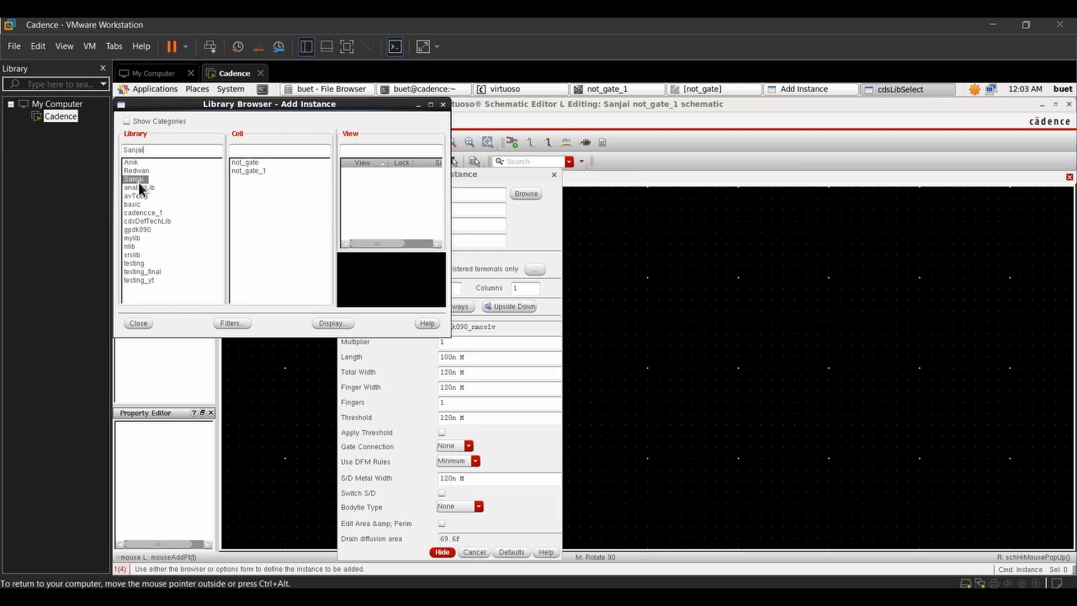
{"action": "left_click", "coordinate": [245, 164]}
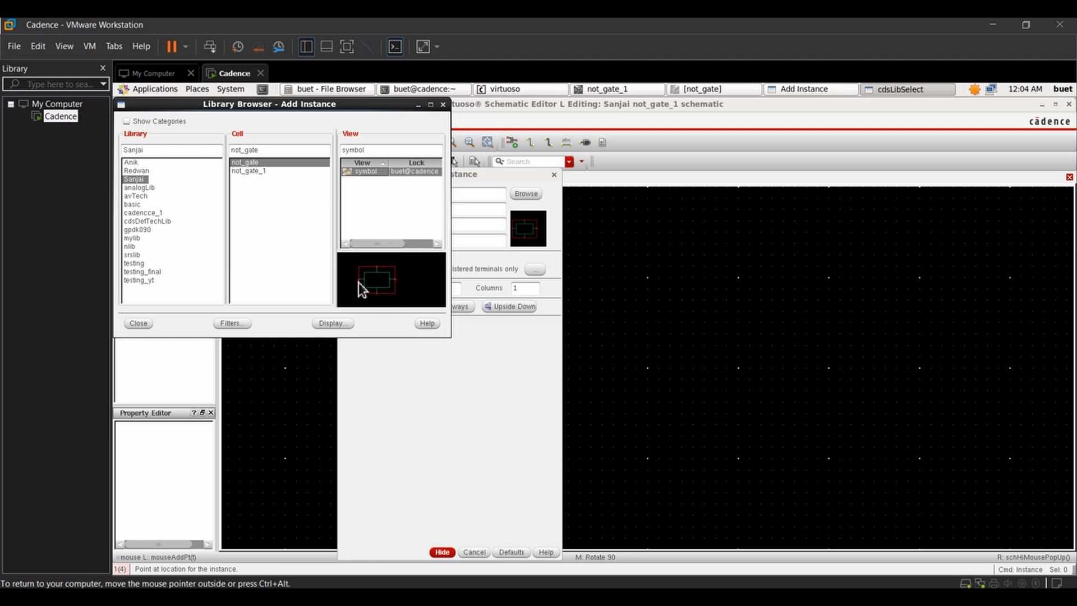
{"action": "left_click", "coordinate": [138, 324]}
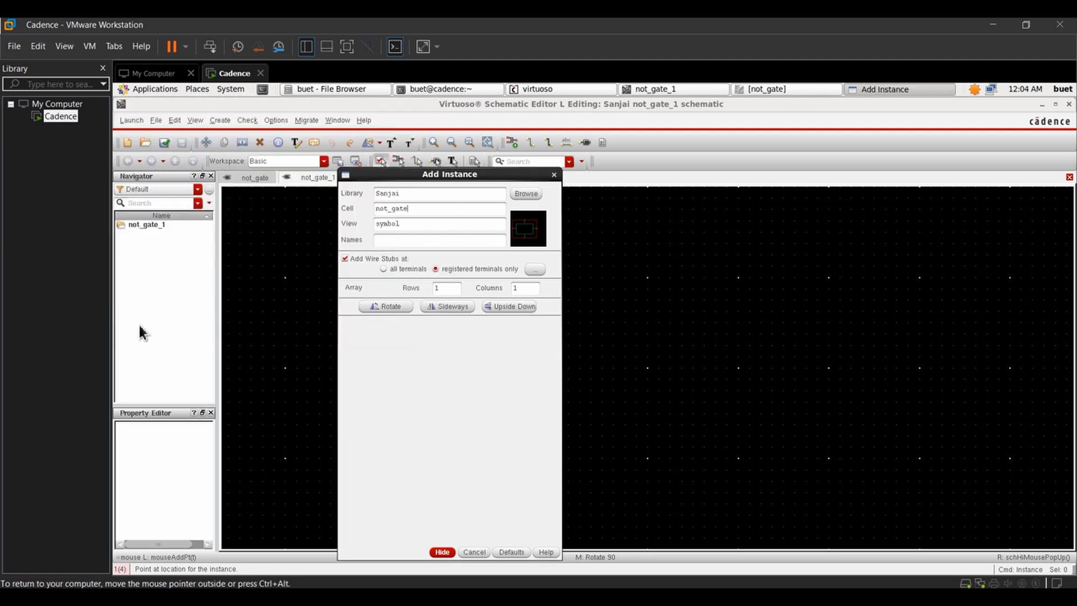
{"action": "left_click", "coordinate": [451, 552]}
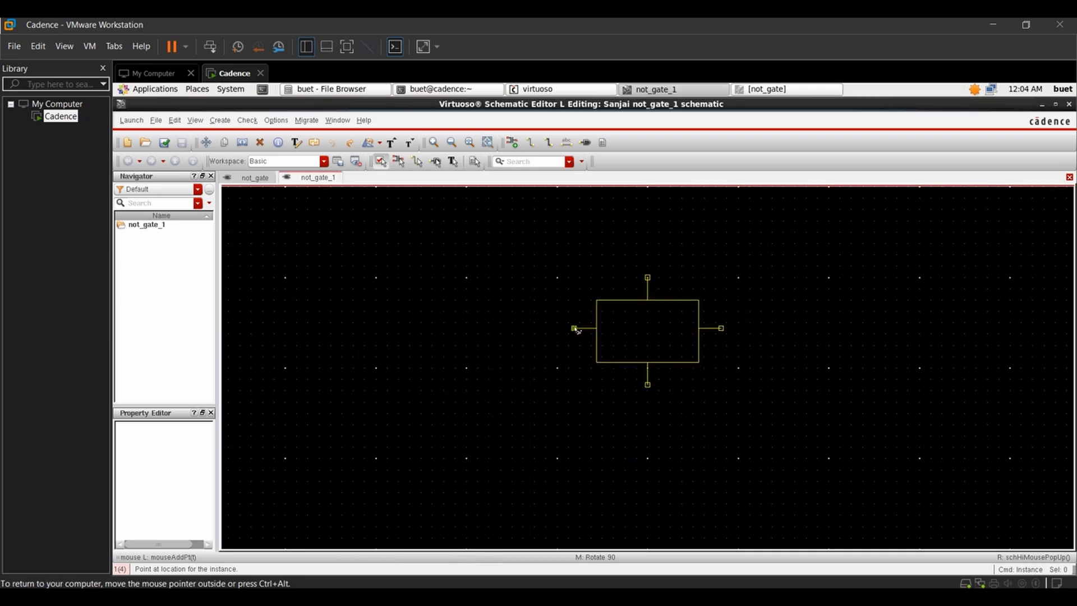
{"action": "left_click", "coordinate": [575, 329]}
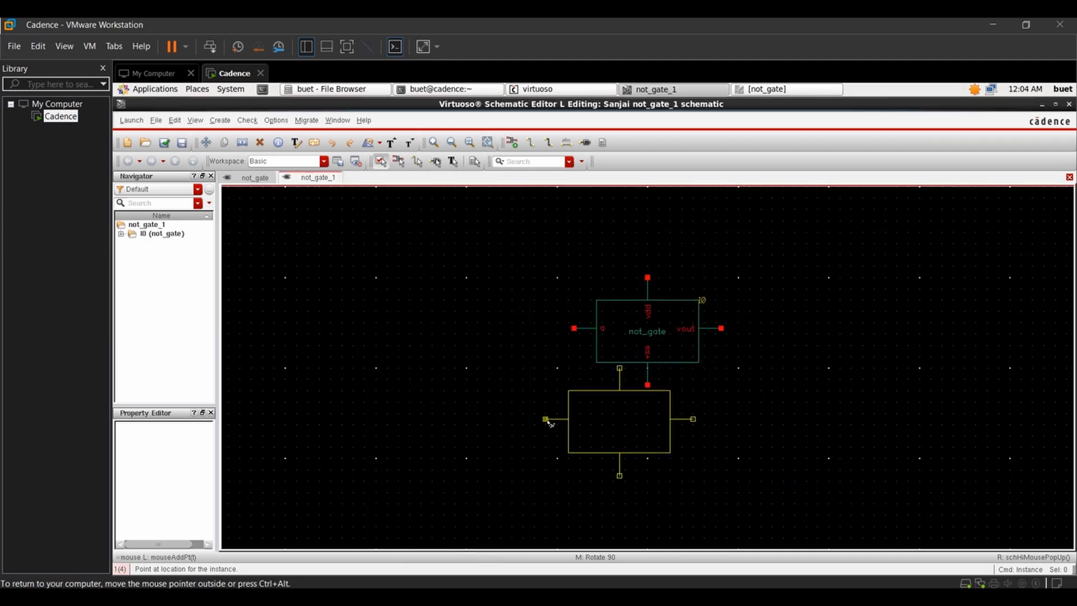
{"action": "key", "text": "Escape"}
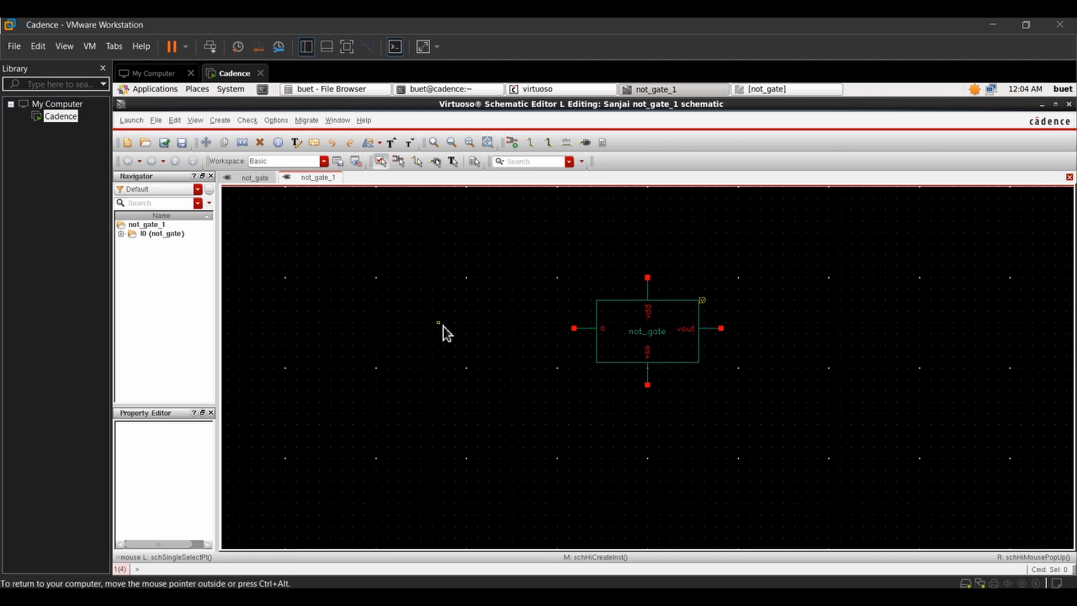
Step: Choose the symbol view of vpulse from analogLib as the next instance to add
{"action": "key", "text": "i"}
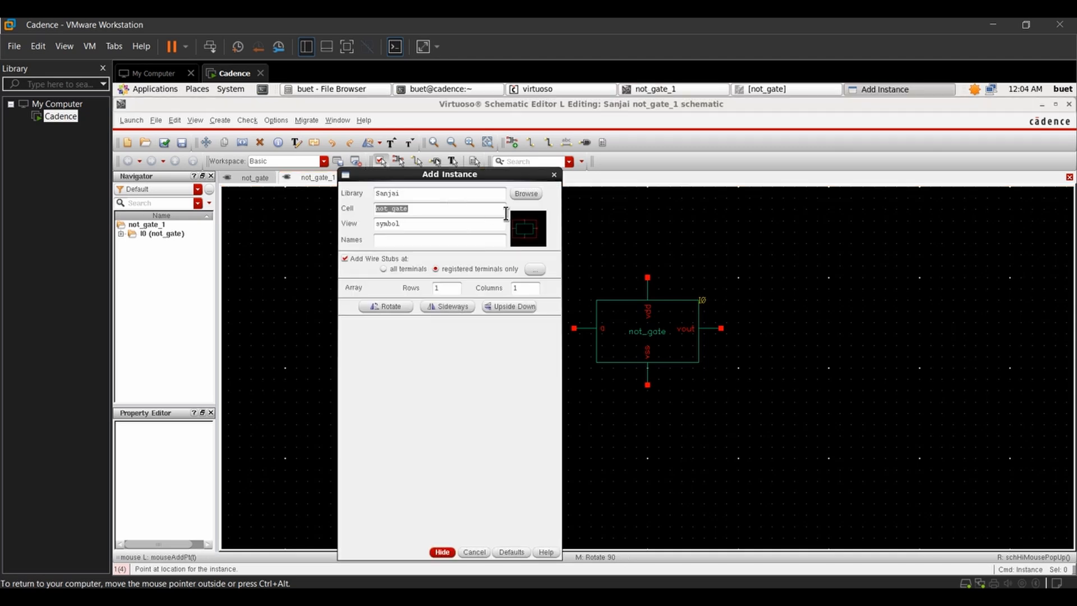
{"action": "left_click", "coordinate": [525, 194]}
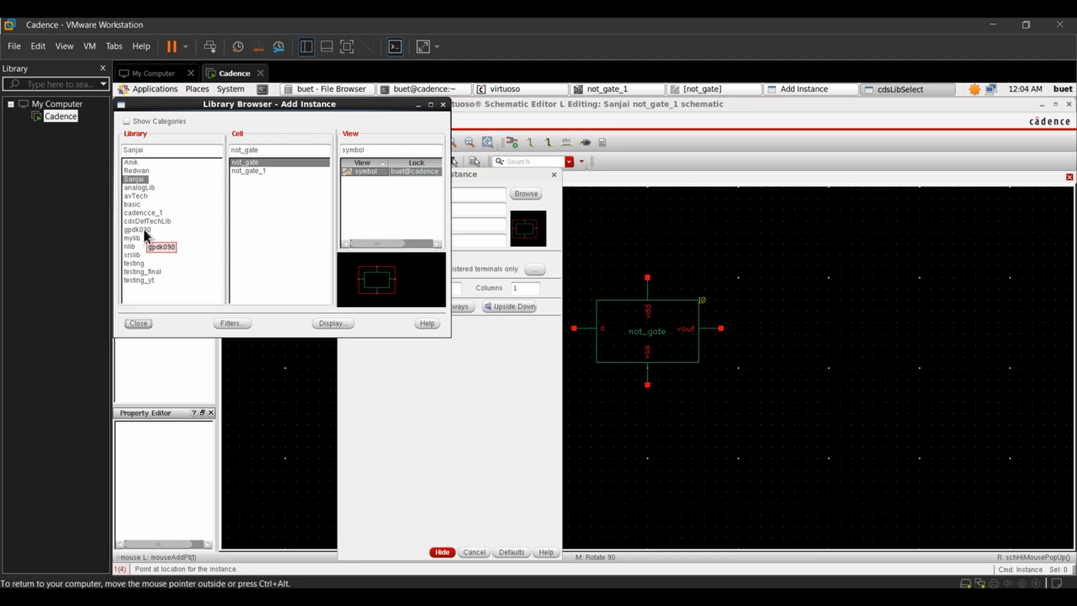
{"action": "left_click", "coordinate": [141, 189]}
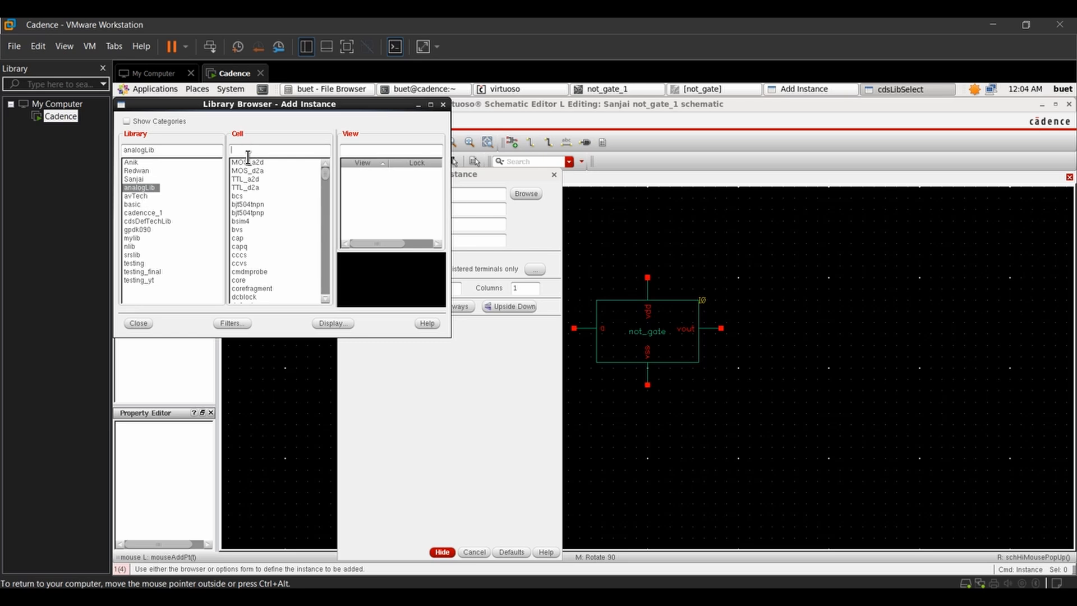
{"action": "type", "text": "v"}
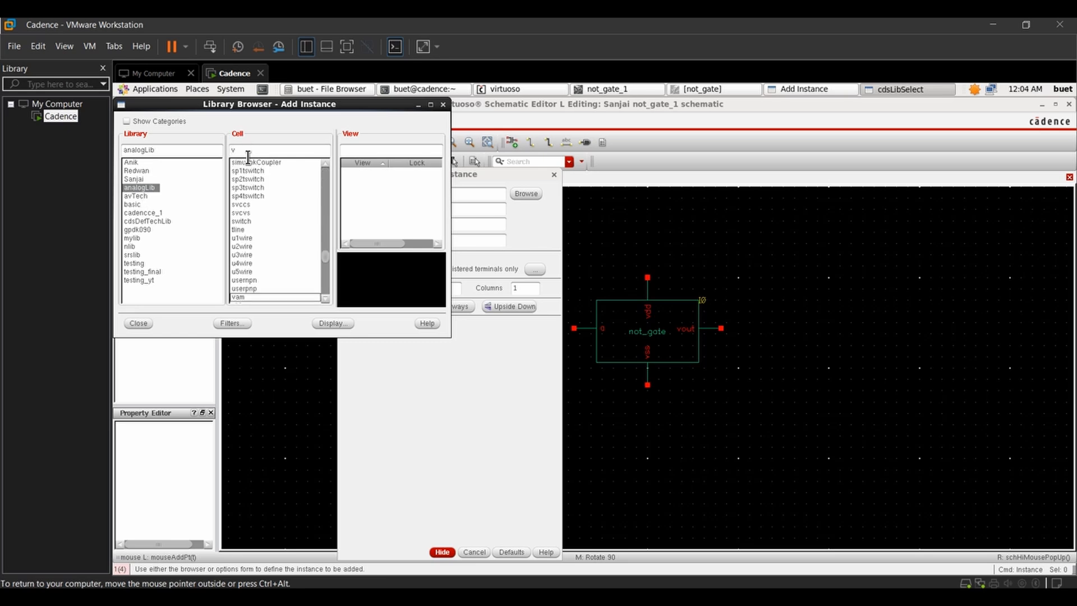
{"action": "type", "text": "pulse"}
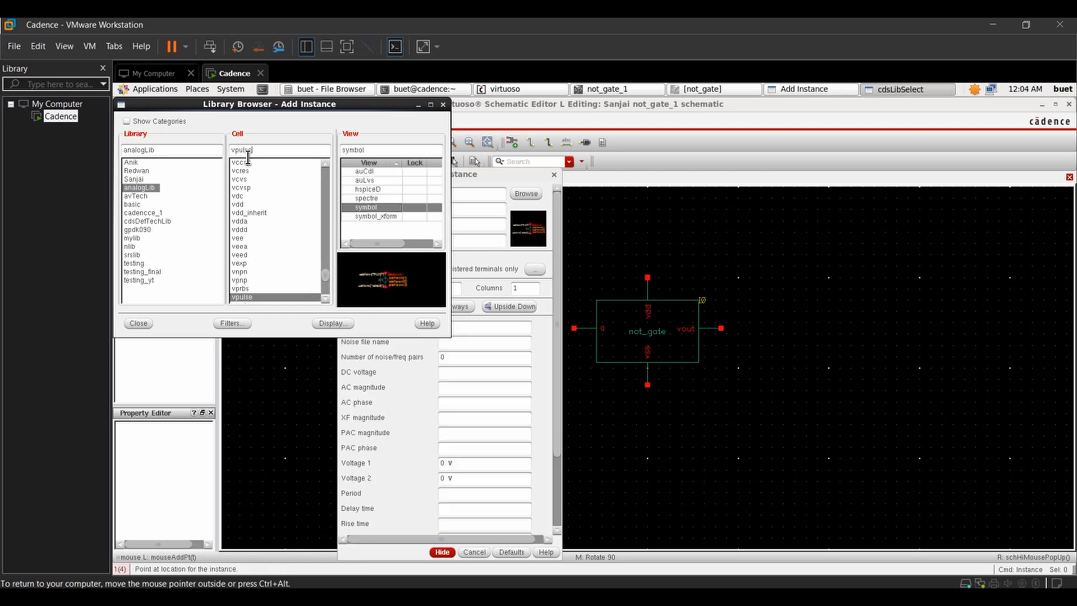
{"action": "left_click", "coordinate": [244, 296], "text": "ctrl"}
{"action": "left_click", "coordinate": [139, 324]}
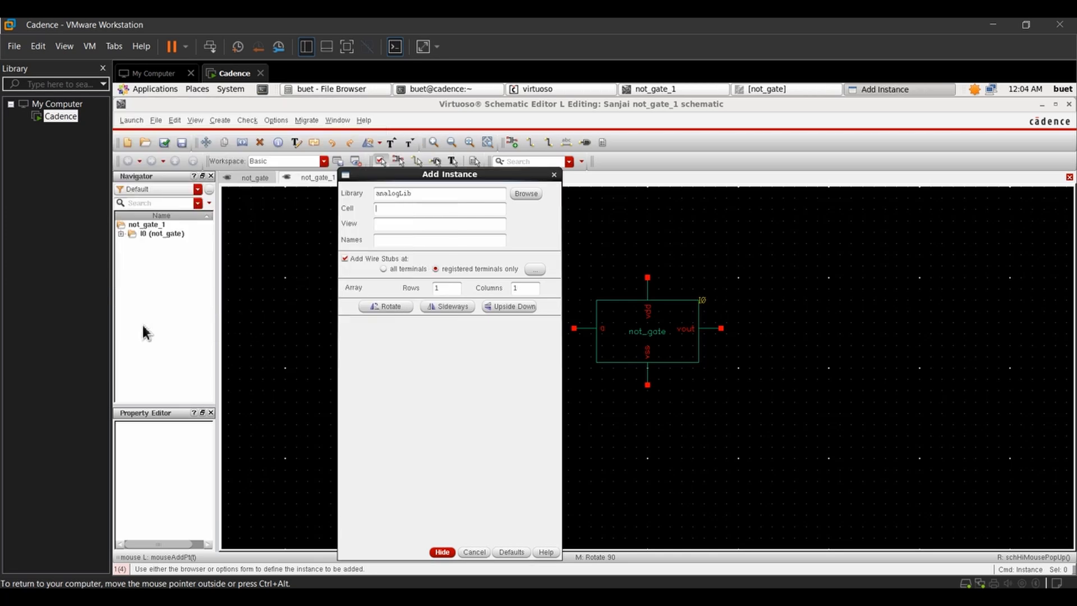
{"action": "left_click", "coordinate": [527, 193]}
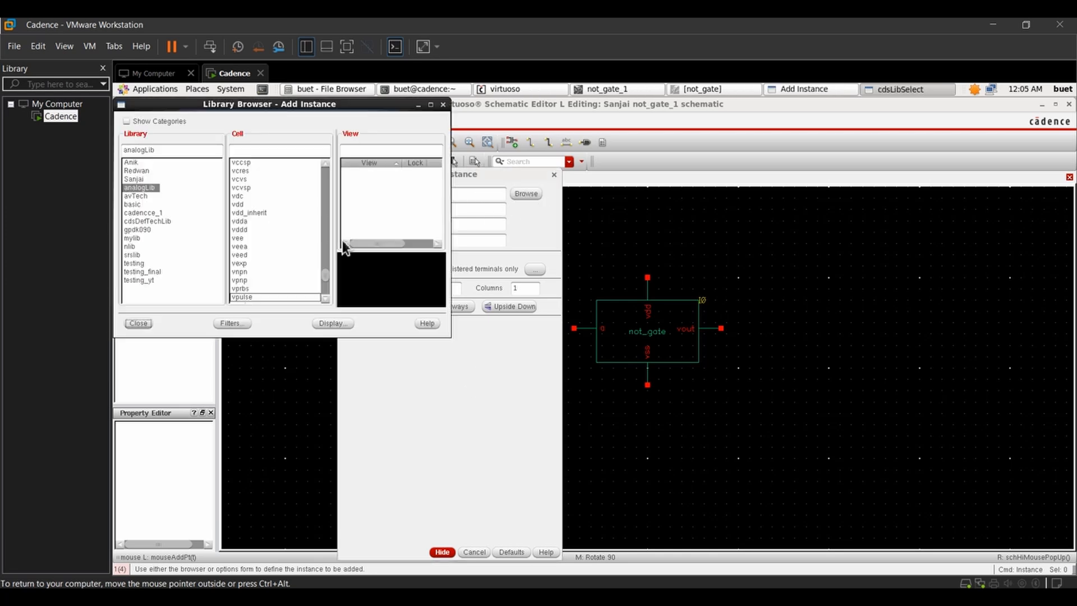
{"action": "left_click", "coordinate": [245, 297]}
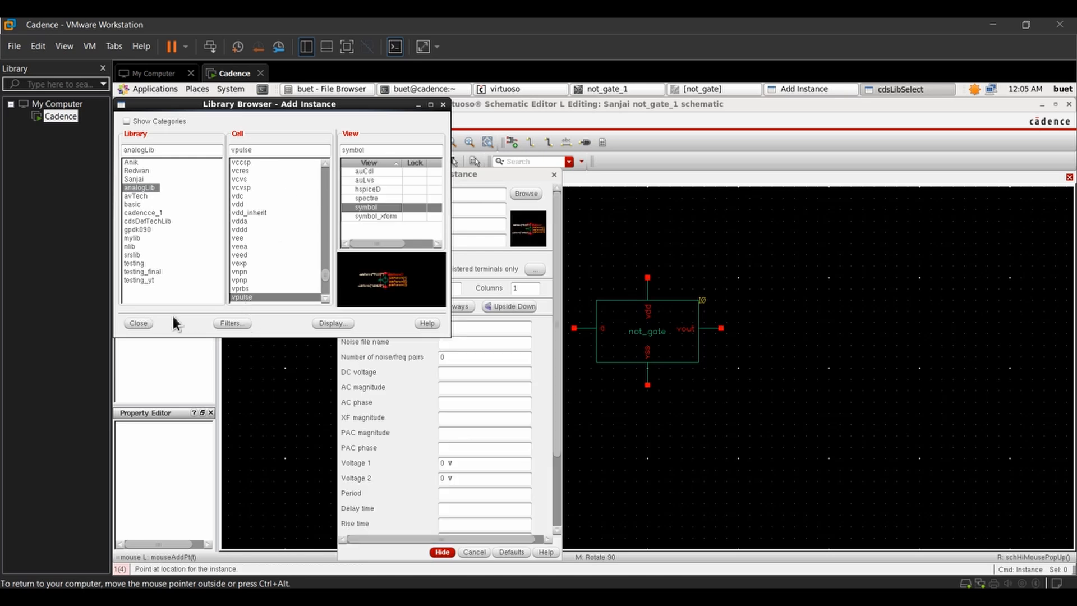
{"action": "left_click", "coordinate": [140, 323]}
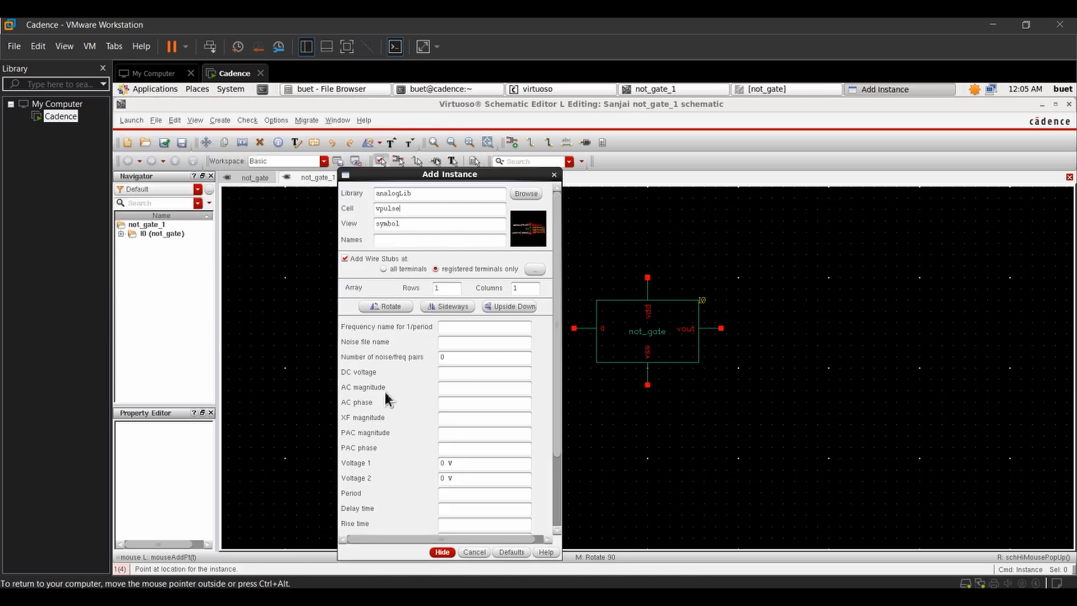
Step: Set the vpulse source's Voltage 2 to 1 V, period to 50n s and pulse width to 25n s, and place it below-left of the not_gate input
{"action": "scroll", "coordinate": [385, 392], "scroll_direction": "down", "scroll_amount": 2}
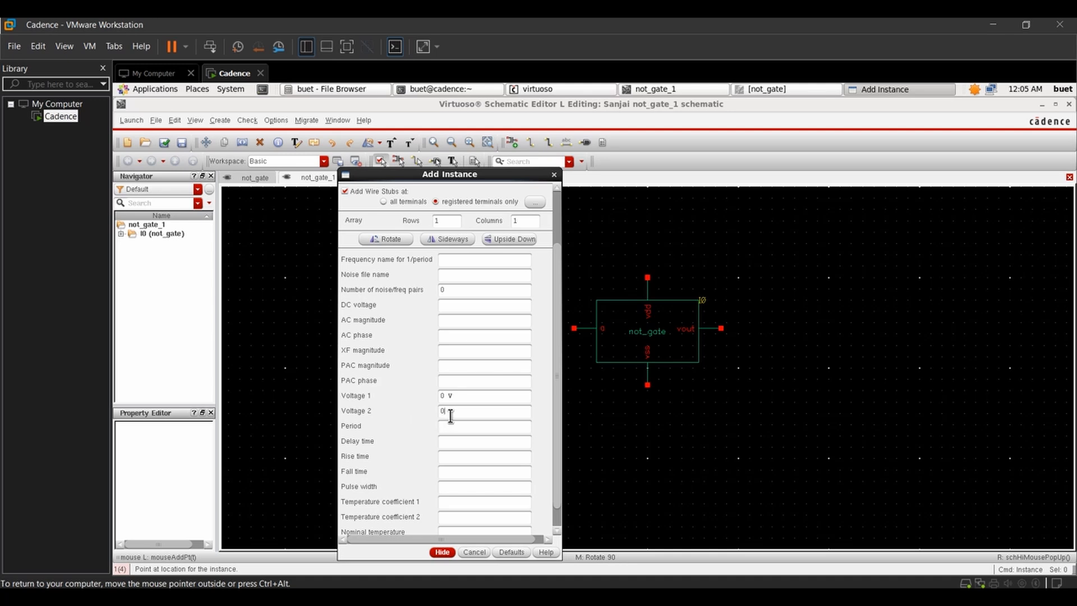
{"action": "key", "text": "BackSpace"}
{"action": "type", "text": "1"}
{"action": "type", "text": "5"}
{"action": "type", "text": "0n"}
{"action": "scroll", "coordinate": [454, 432], "scroll_direction": "down", "scroll_amount": 1}
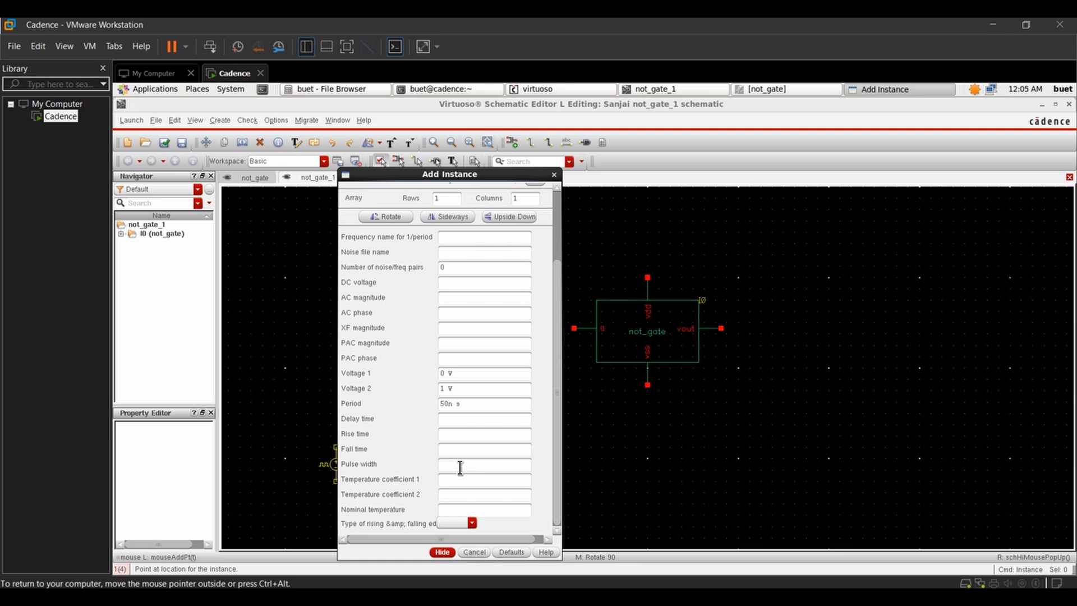
{"action": "left_click", "coordinate": [459, 465]}
{"action": "type", "text": "25n s"}
{"action": "left_click", "coordinate": [444, 552]}
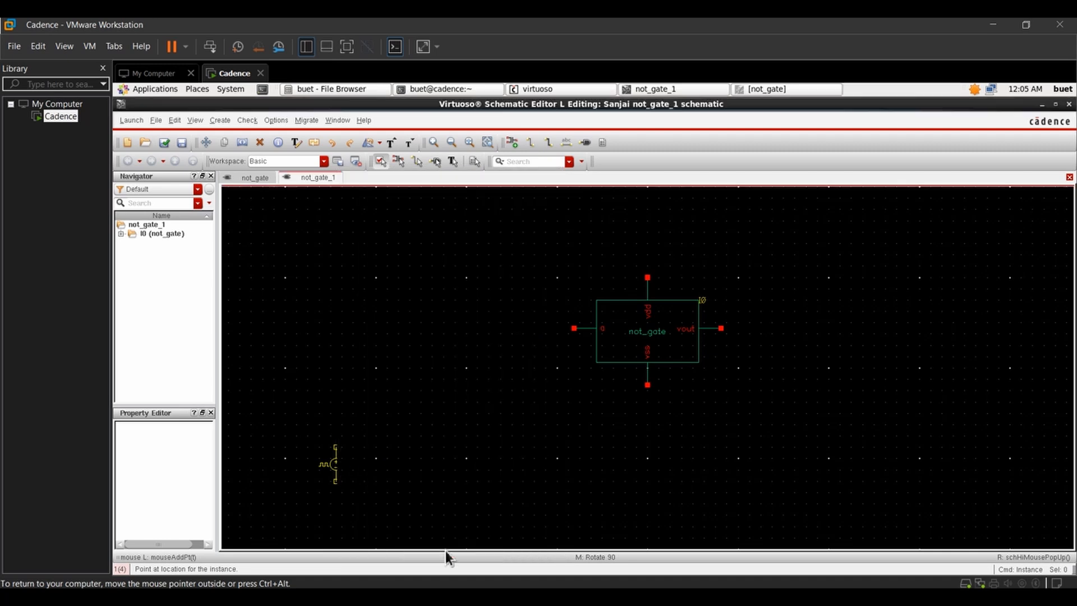
{"action": "left_click", "coordinate": [513, 346]}
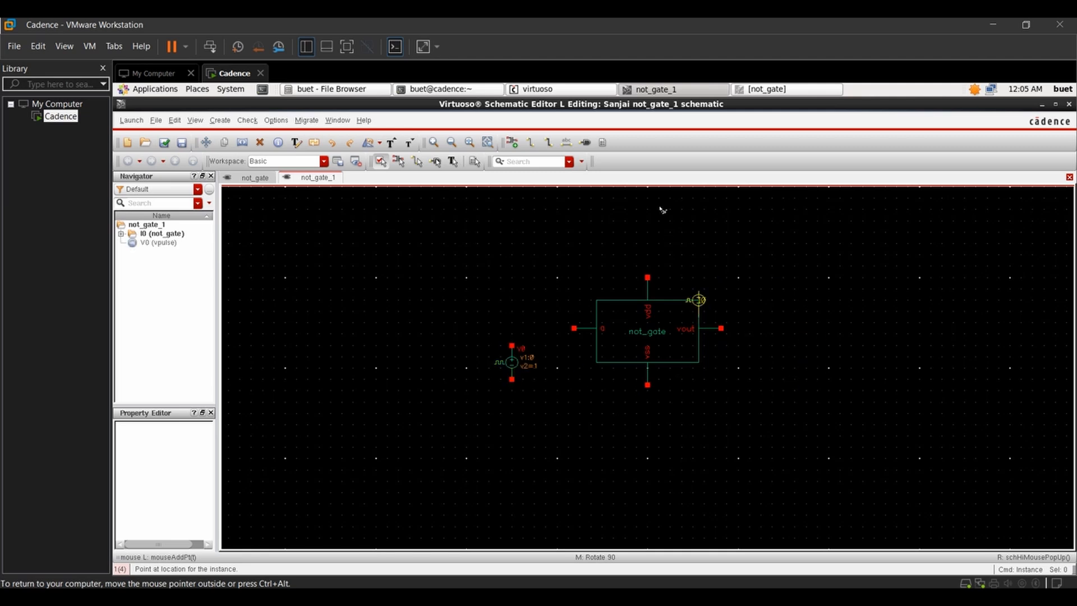
Step: Add a vdc source from analogLib with a DC voltage of 1 V, rotated 180 degrees, just above the not_gate's vdd terminal
{"action": "key", "text": "i"}
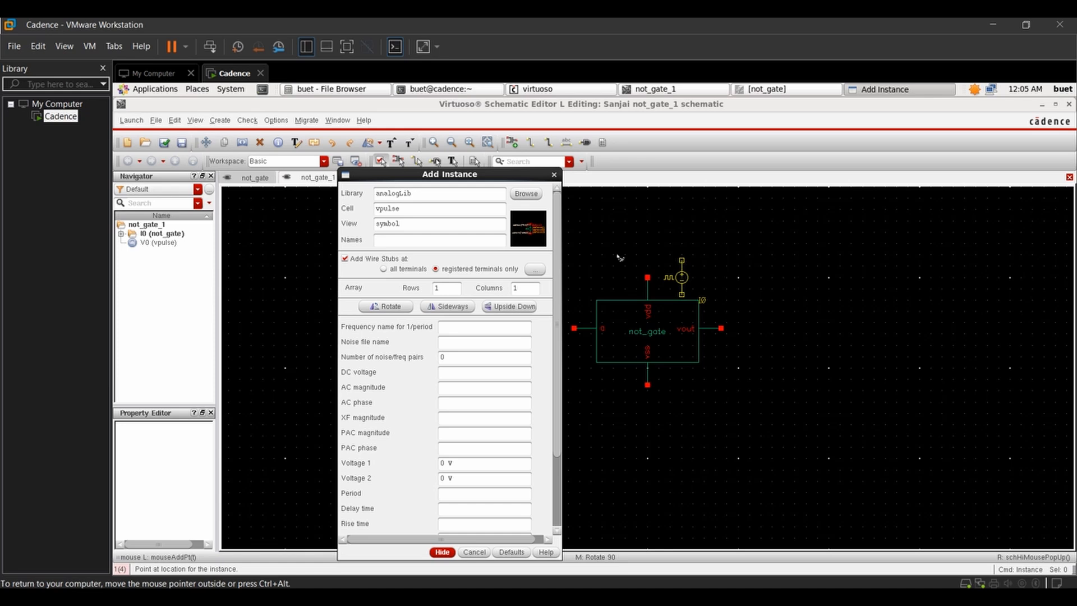
{"action": "left_click_drag", "start_coordinate": [400, 209], "coordinate": [385, 214]}
{"action": "key", "text": "BackSpace"}
{"action": "type", "text": "dc"}
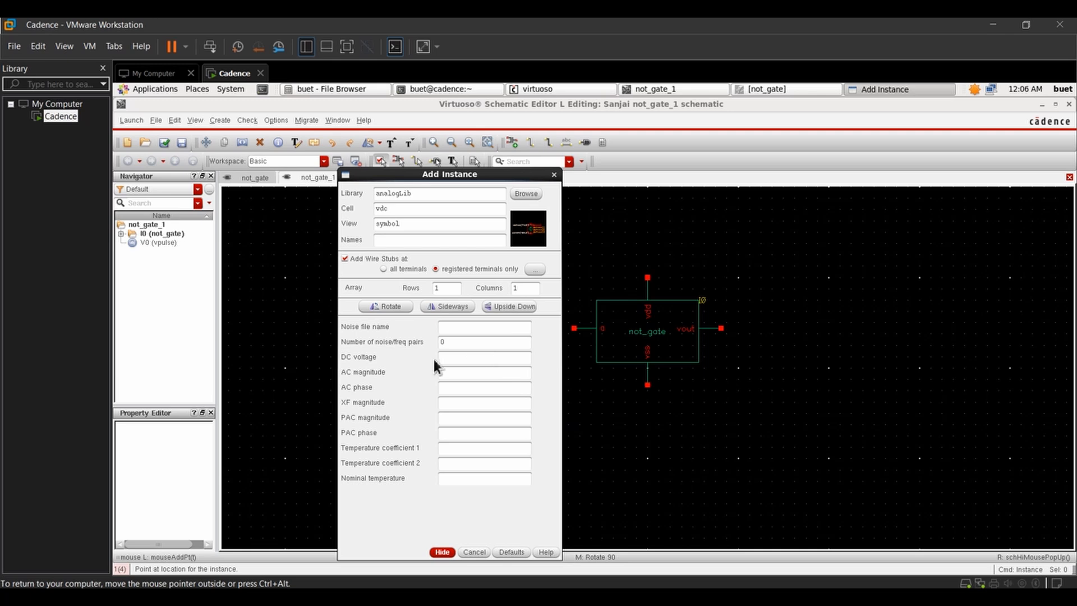
{"action": "left_click", "coordinate": [455, 361]}
{"action": "type", "text": "1 V"}
{"action": "left_click", "coordinate": [443, 554]}
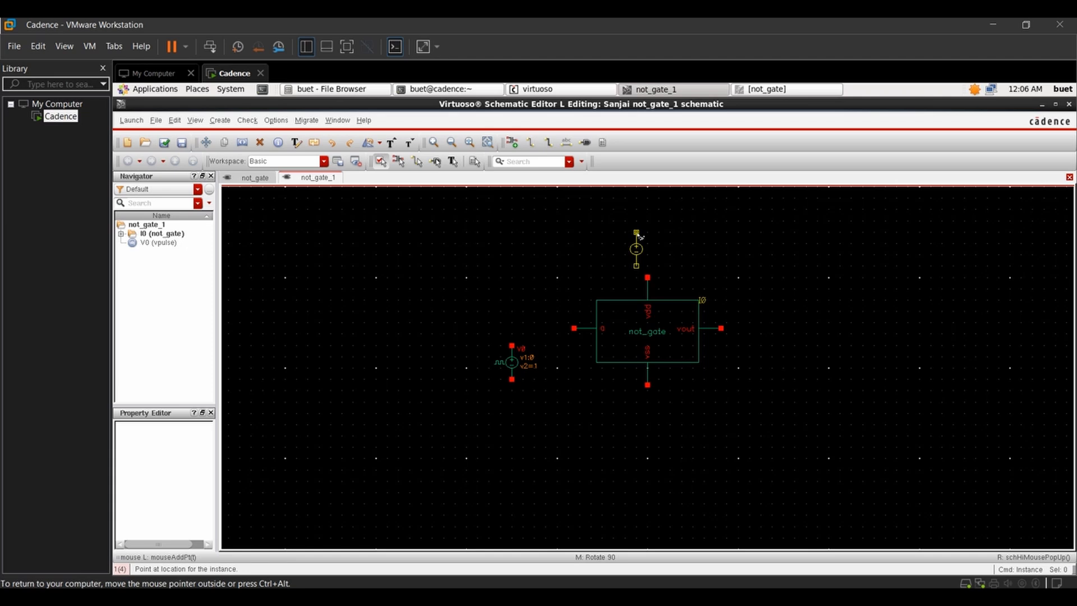
{"action": "middle_click", "coordinate": [637, 235]}
{"action": "middle_click", "coordinate": [638, 235]}
{"action": "left_click", "coordinate": [649, 256]}
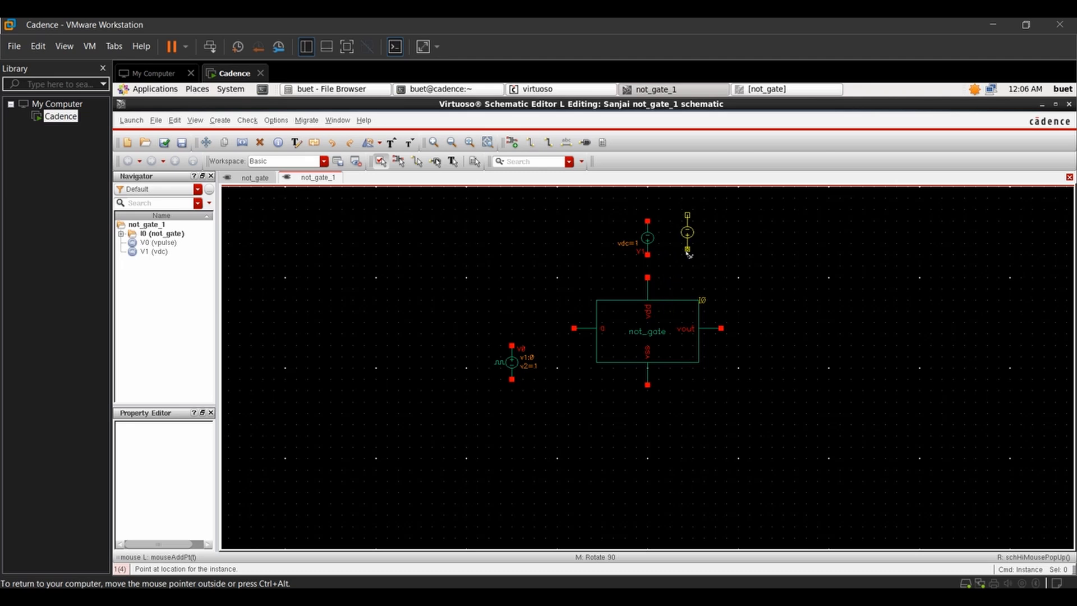
{"action": "key", "text": "Escape"}
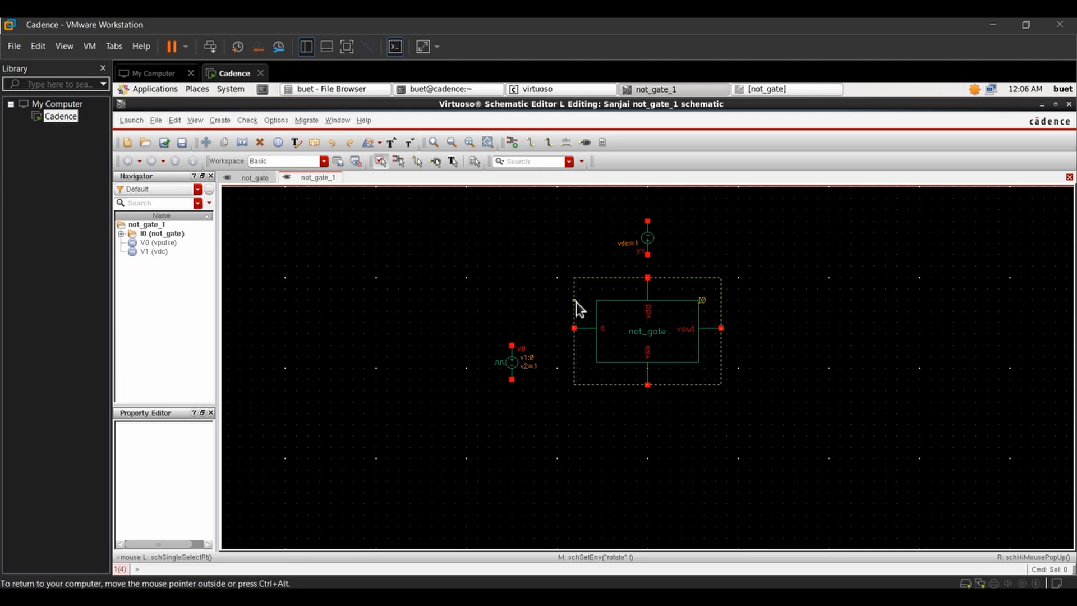
Step: Place gnd symbols from analogLib below the vss terminal and the vpulse source, plus one rotated 180 degrees above the vdc source
{"action": "key", "text": "i"}
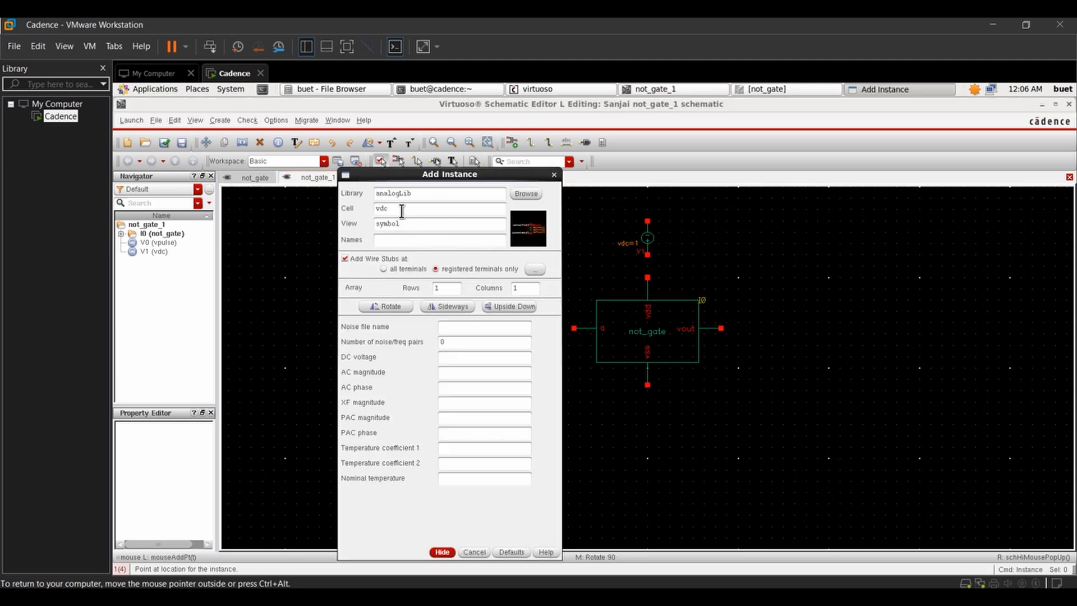
{"action": "left_click_drag", "start_coordinate": [397, 213], "coordinate": [376, 214]}
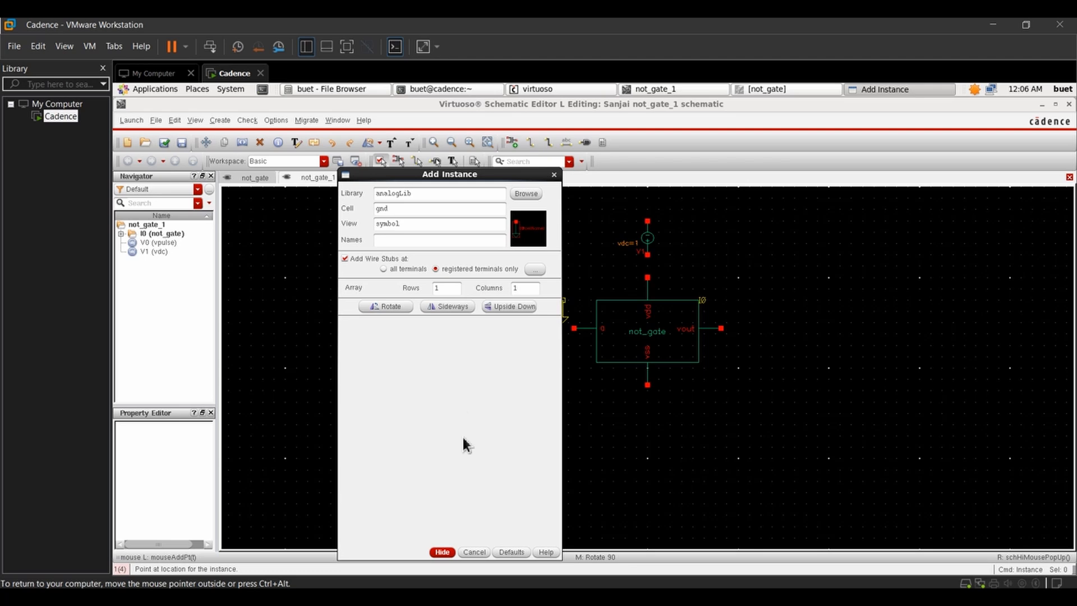
{"action": "left_click", "coordinate": [442, 552]}
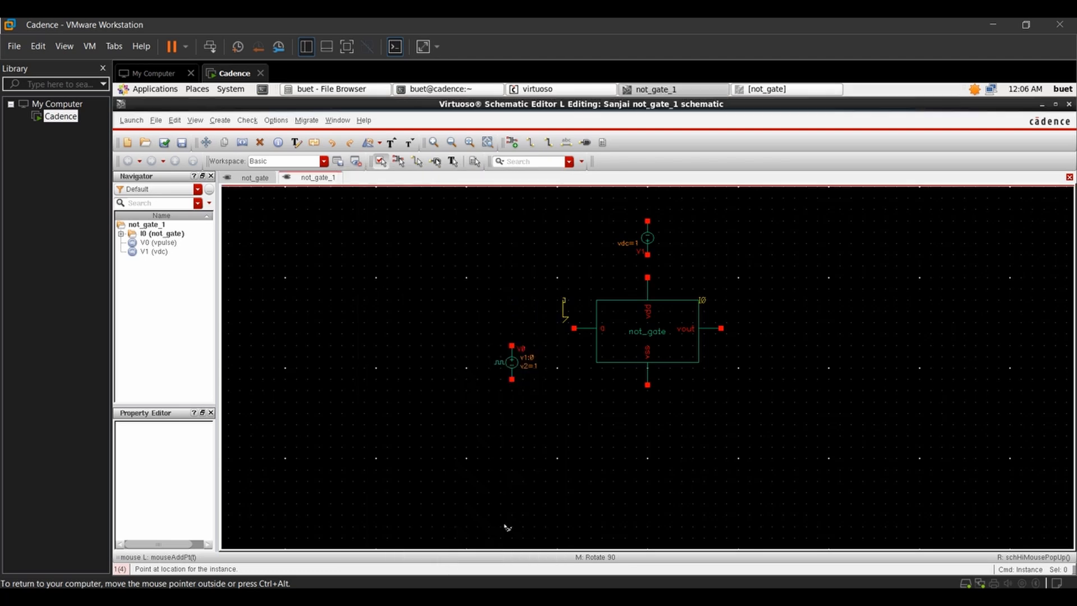
{"action": "left_click", "coordinate": [648, 425]}
{"action": "left_click", "coordinate": [512, 425]}
{"action": "middle_click", "coordinate": [659, 221]}
{"action": "middle_click", "coordinate": [654, 216]}
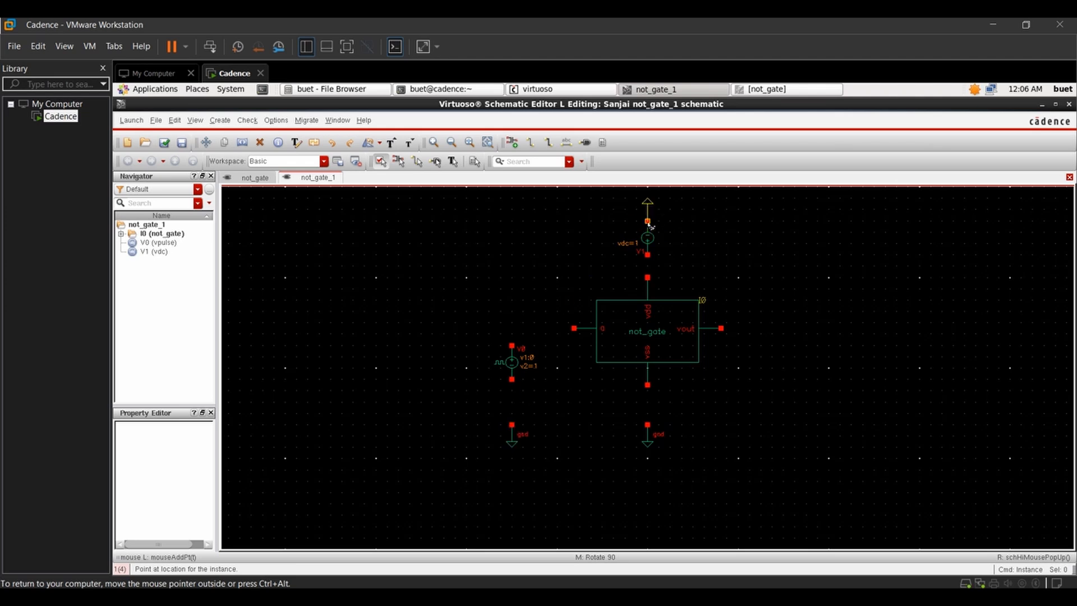
{"action": "left_click", "coordinate": [648, 209]}
{"action": "key", "text": "Escape"}
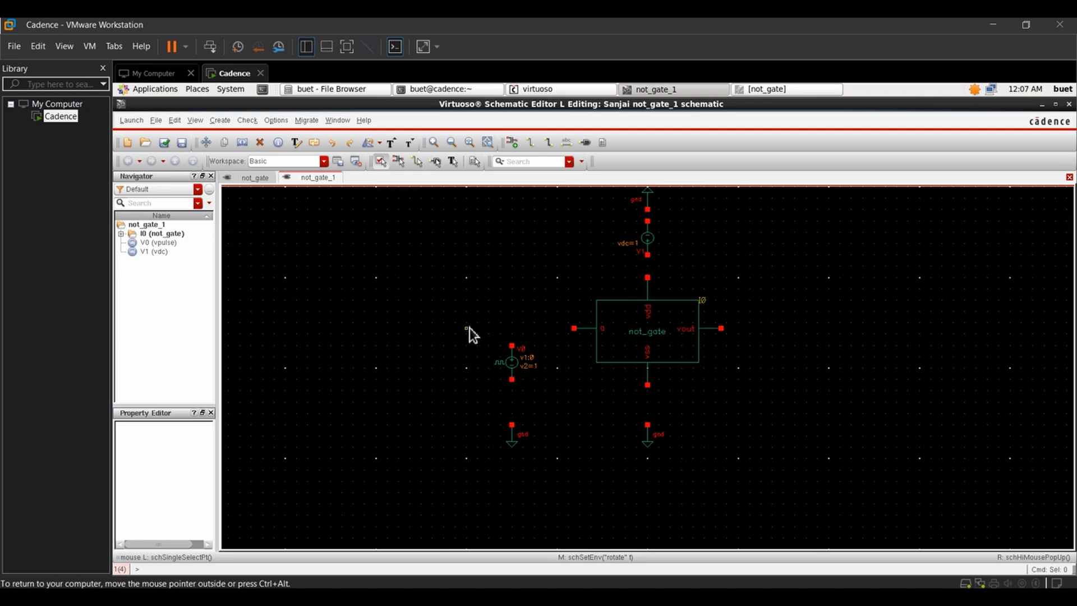
Step: Add an input pin named A to the left of the not_gate symbol, level with terminal a
{"action": "key", "text": "p"}
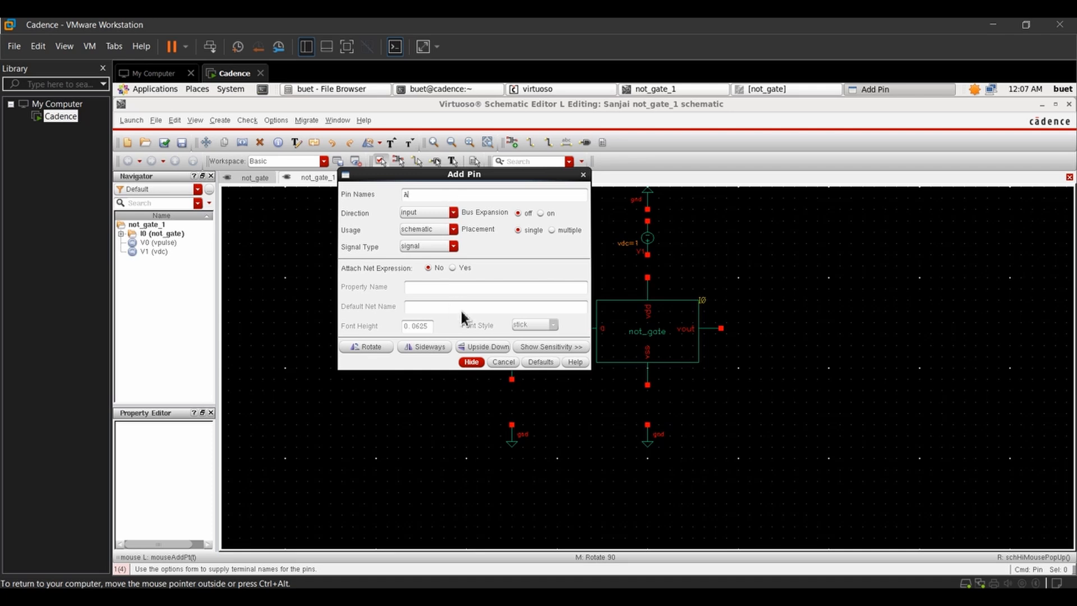
{"action": "left_click", "coordinate": [472, 362]}
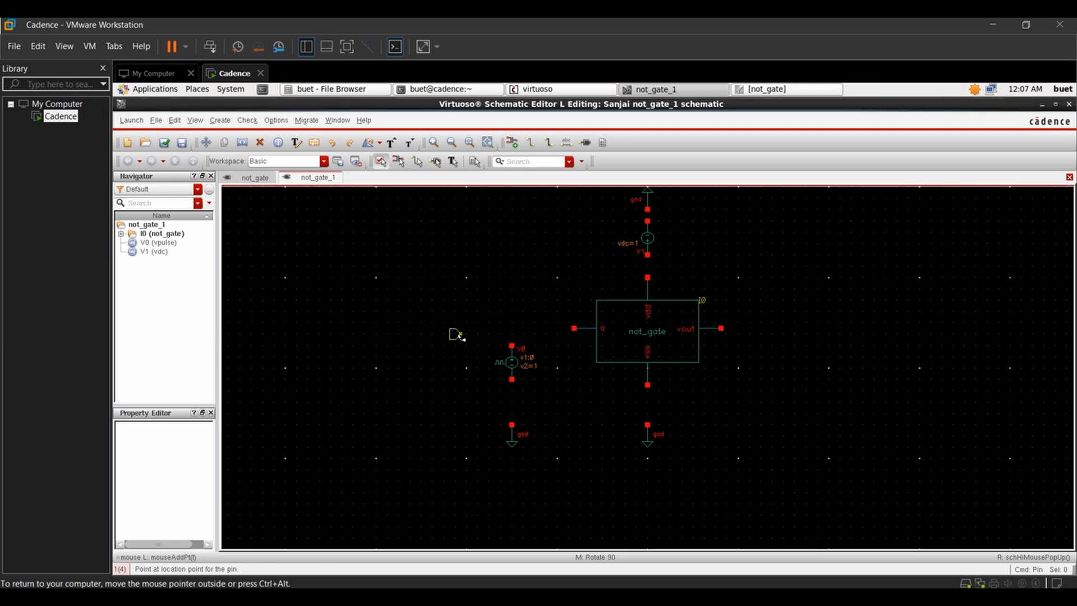
{"action": "left_click", "coordinate": [445, 328]}
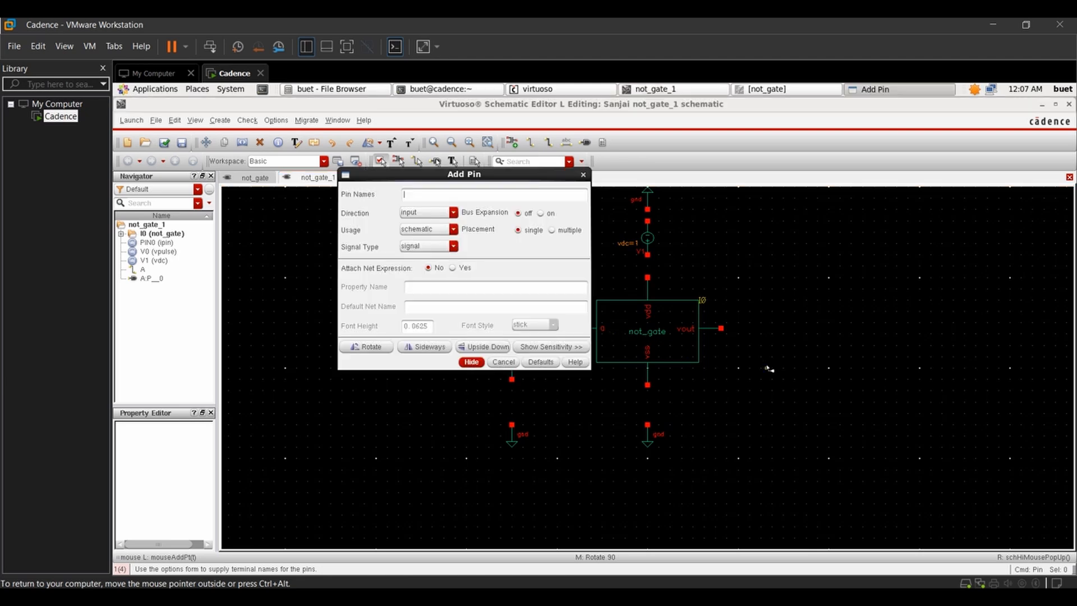
Step: Add an output pin named OUT to the right of the not_gate symbol, level with terminal vout
{"action": "left_click", "coordinate": [424, 216]}
{"action": "left_click", "coordinate": [405, 231]}
{"action": "left_click", "coordinate": [453, 196]}
{"action": "type", "text": "OUT"}
{"action": "left_click", "coordinate": [469, 362]}
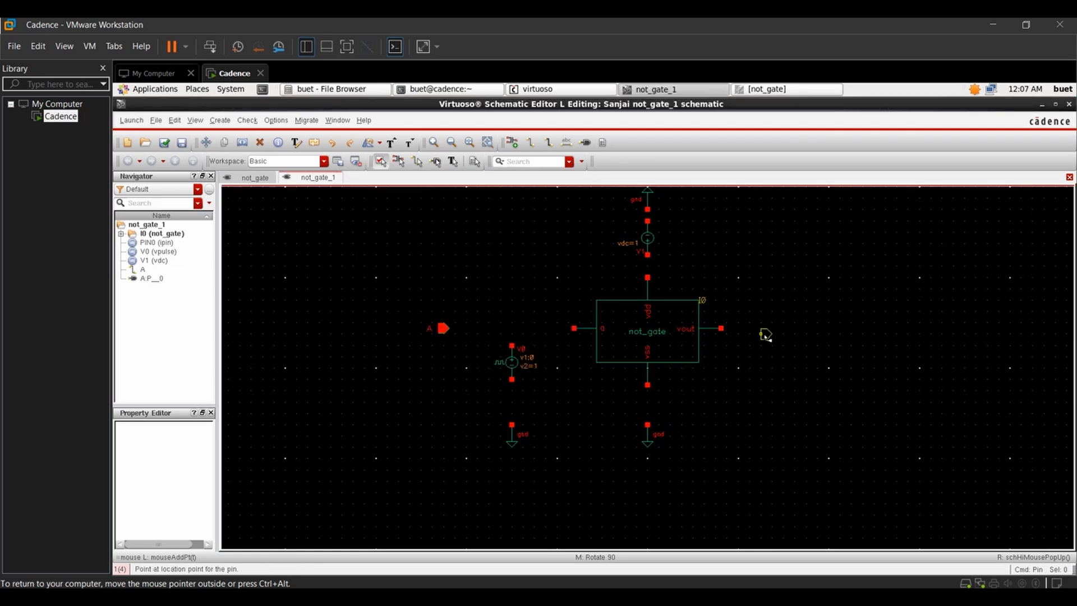
{"action": "left_click", "coordinate": [784, 328]}
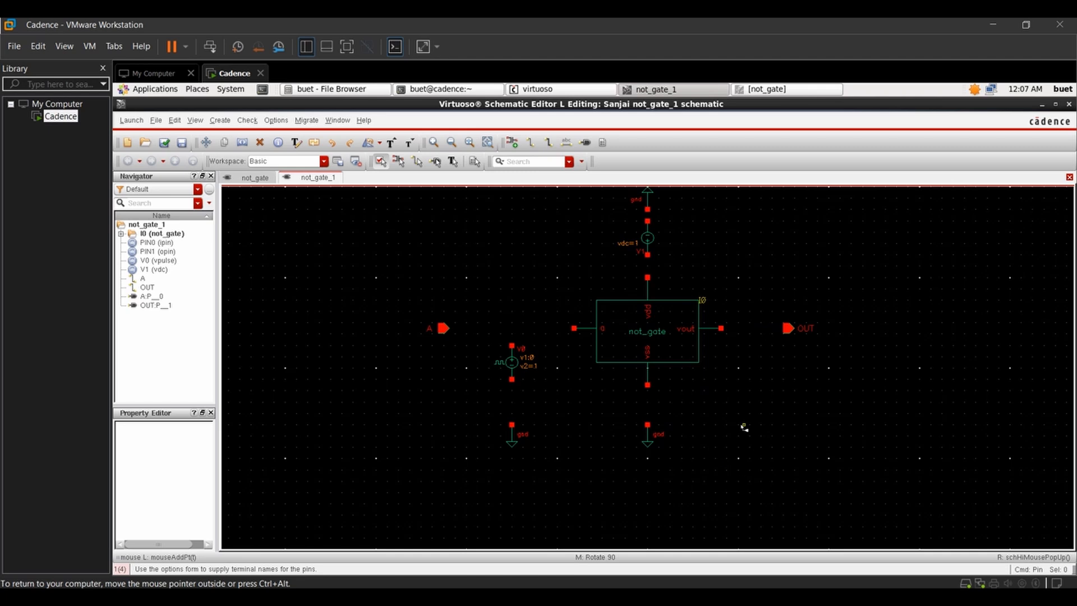
Step: Wire the upper gnd to the vdc source, the source to the vdd terminal, and the vss terminal to the gnd below it
{"action": "key", "text": "w"}
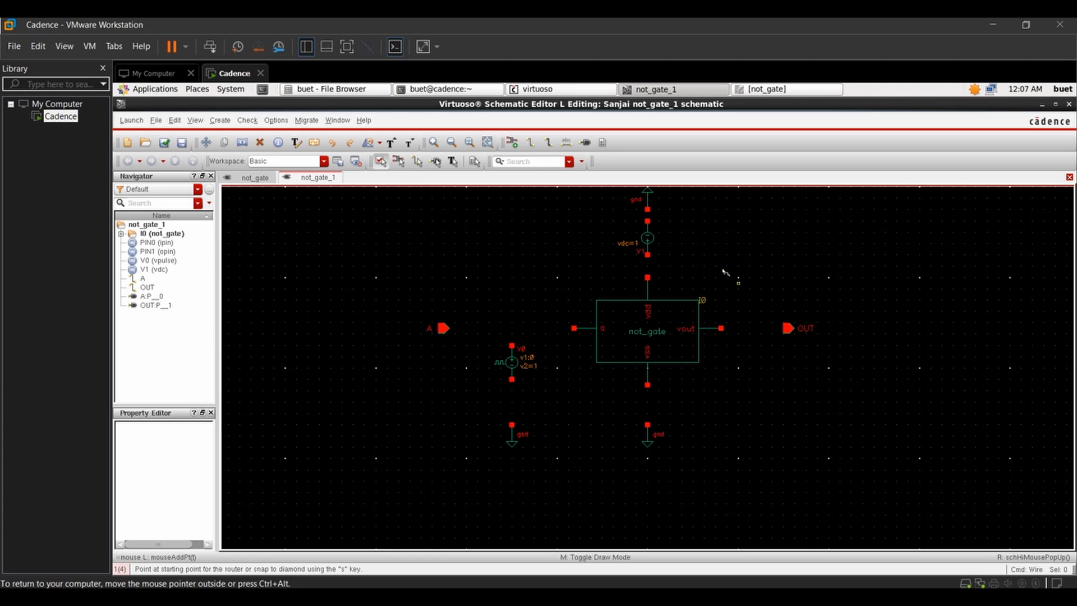
{"action": "right_click", "coordinate": [719, 267]}
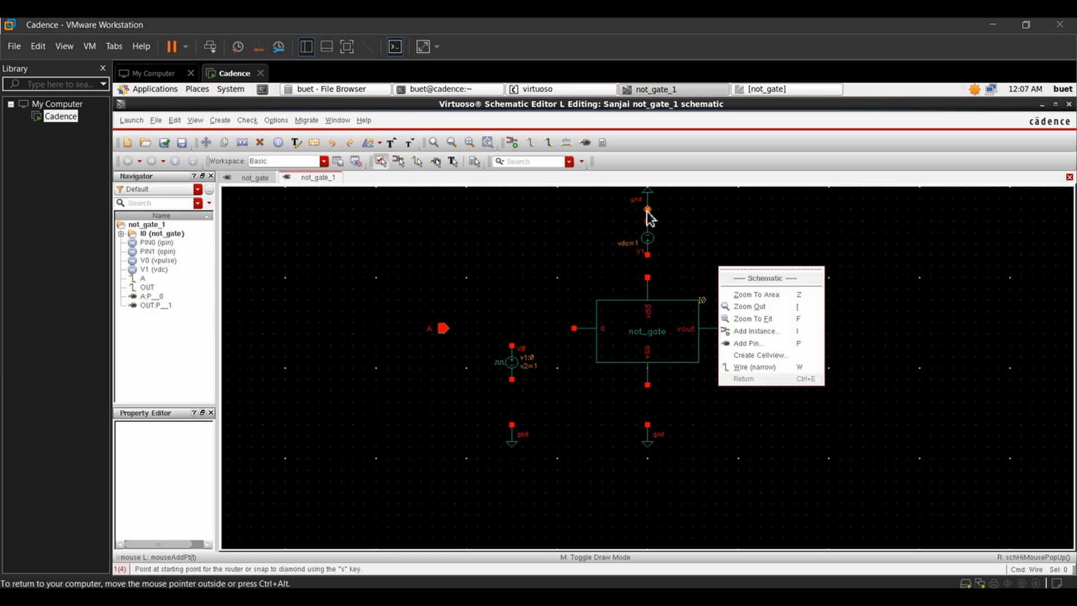
{"action": "left_click", "coordinate": [647, 211]}
{"action": "left_click", "coordinate": [648, 210]}
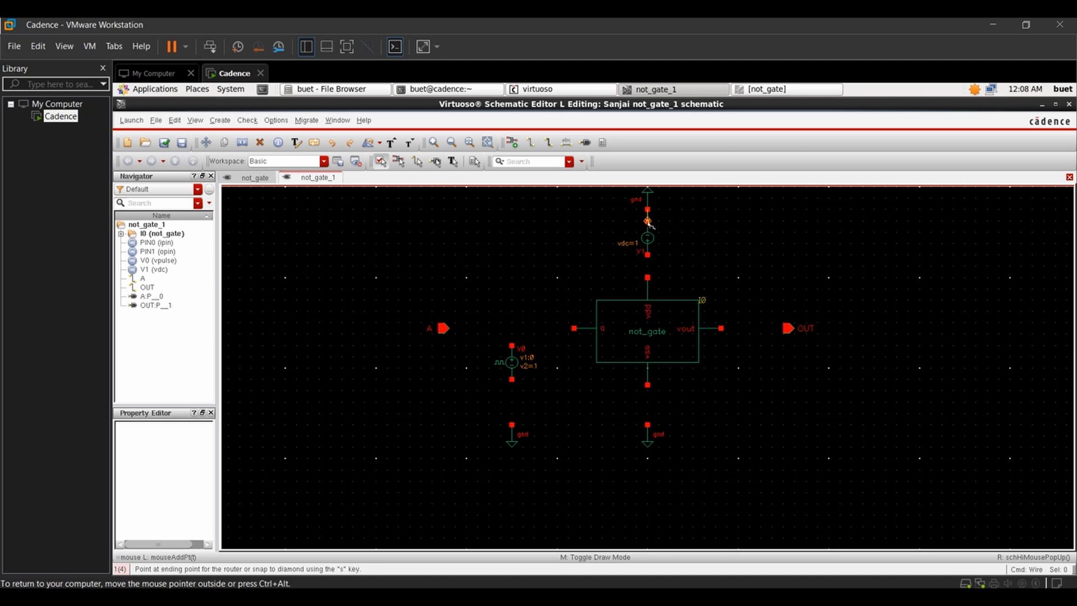
{"action": "left_click", "coordinate": [648, 221]}
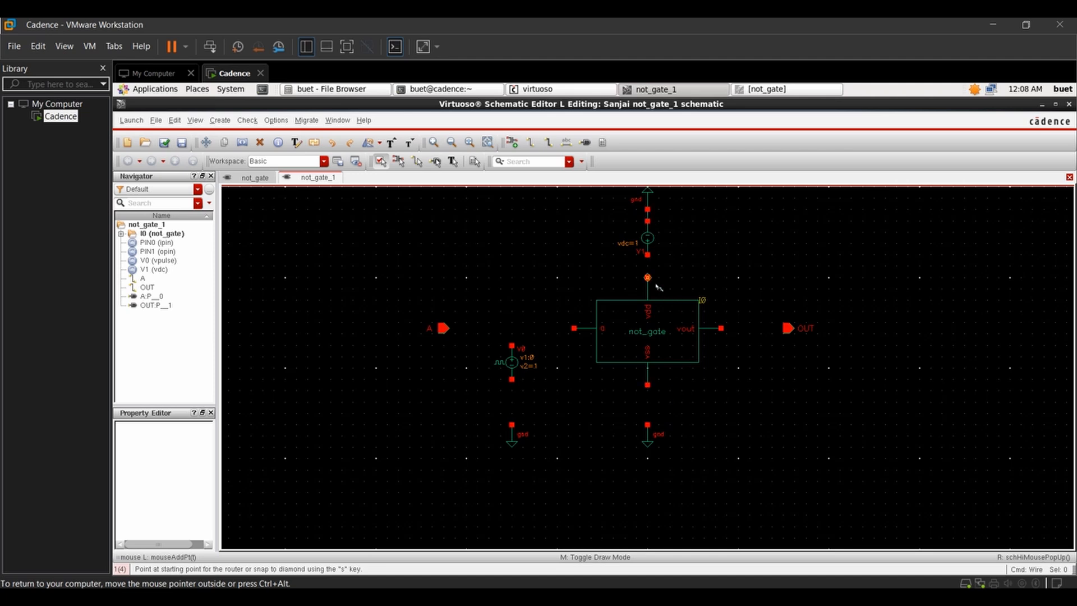
{"action": "left_click", "coordinate": [648, 254]}
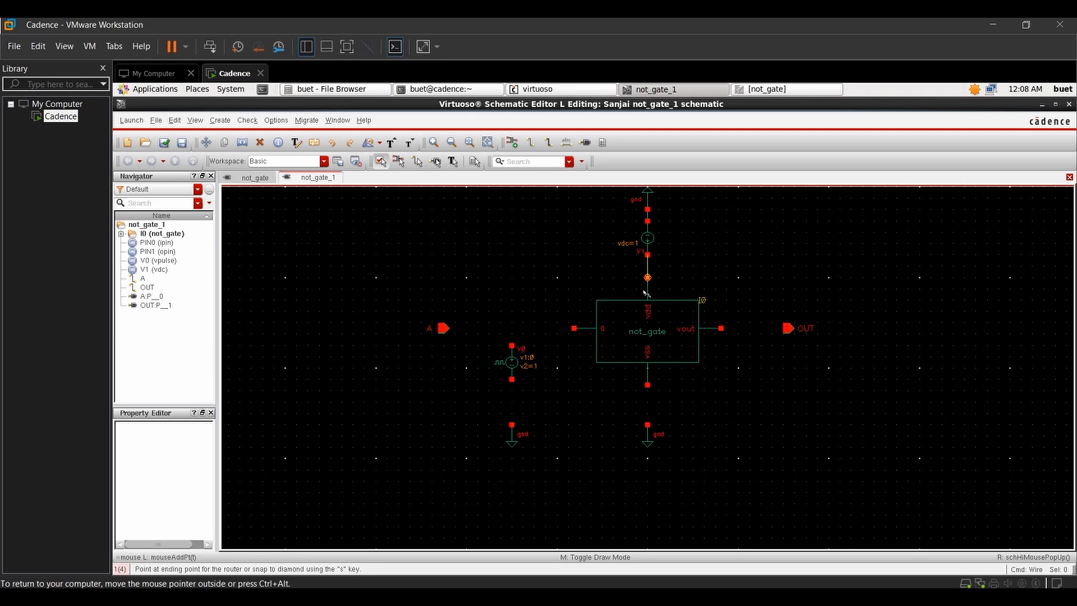
{"action": "left_click", "coordinate": [648, 278]}
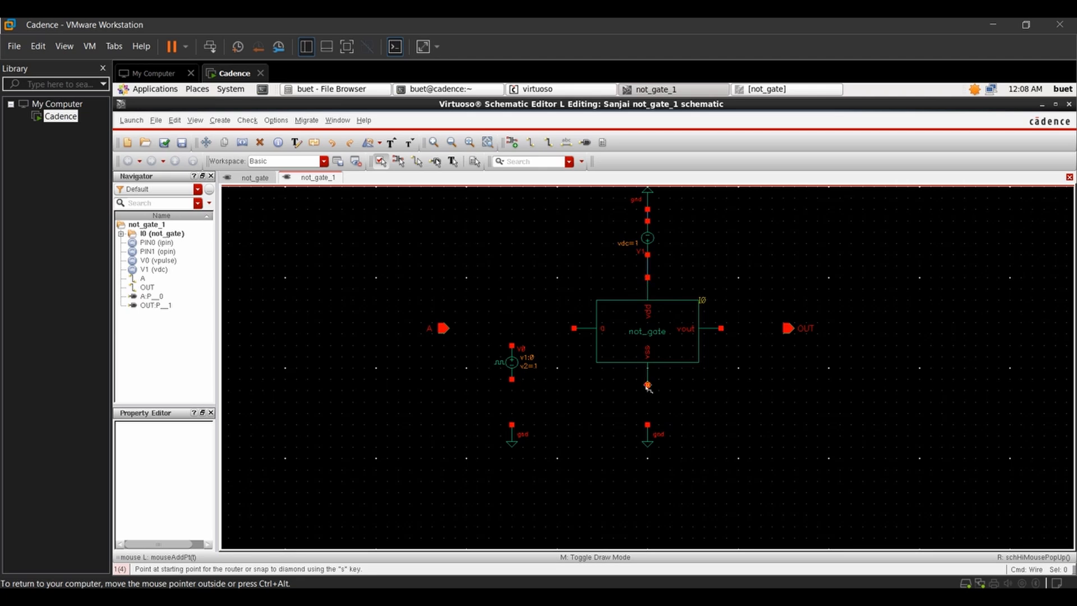
{"action": "left_click", "coordinate": [648, 386]}
{"action": "left_click", "coordinate": [648, 425]}
Step: Wire the not_gate's vout terminal to the OUT pin and its a terminal to the A pin
{"action": "left_click", "coordinate": [721, 329]}
{"action": "left_click", "coordinate": [788, 328]}
{"action": "left_click", "coordinate": [574, 328]}
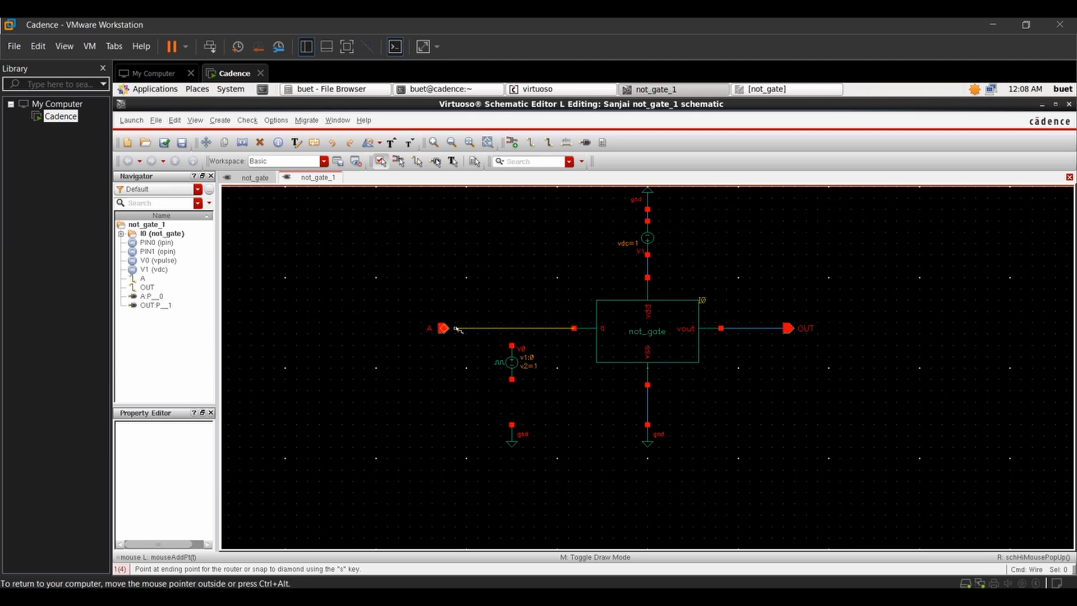
{"action": "left_click", "coordinate": [443, 329]}
Step: Wire the vpulse source to the input net above and the gnd below, and check and save the schematic
{"action": "left_click", "coordinate": [511, 345]}
{"action": "left_click", "coordinate": [512, 329]}
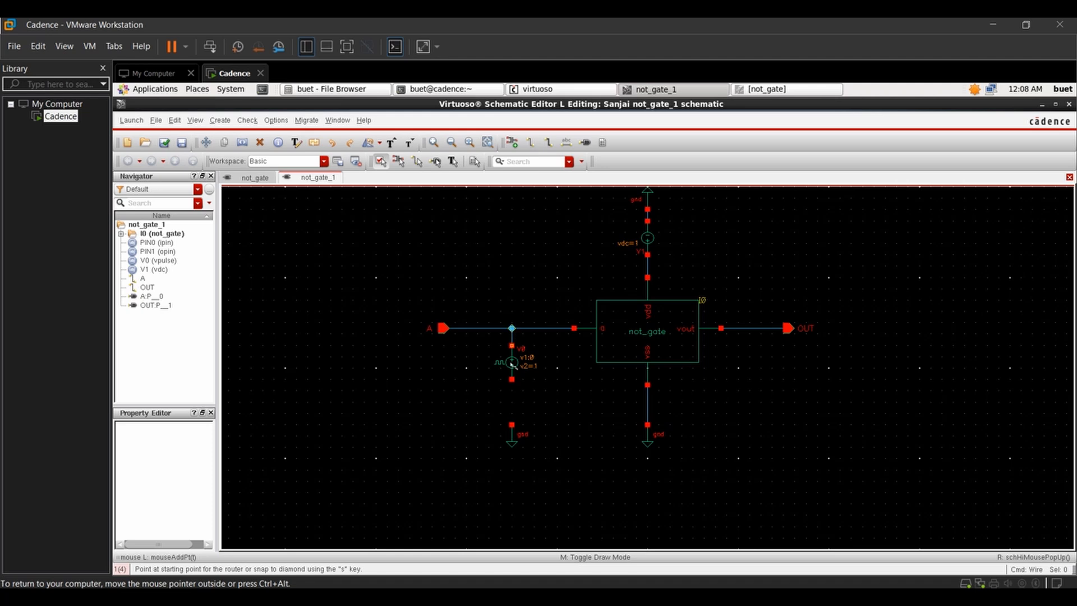
{"action": "left_click", "coordinate": [511, 379]}
{"action": "left_click", "coordinate": [512, 429]}
{"action": "left_click", "coordinate": [171, 141]}
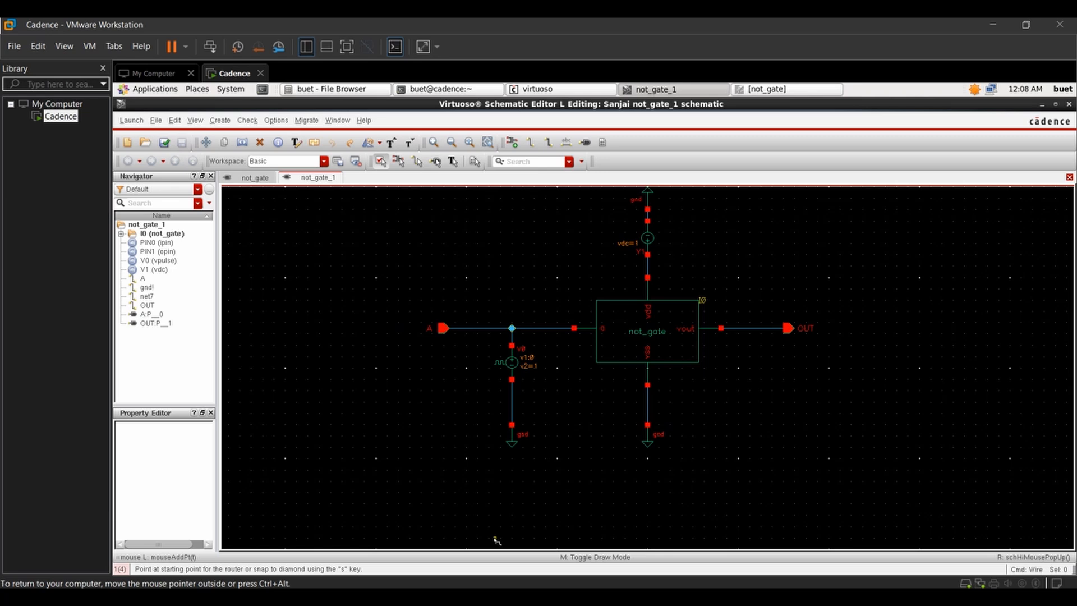
Step: Launch ADE L for the not_gate_1 schematic and move its window up, clear of the lower schematic area
{"action": "scroll", "coordinate": [497, 540], "scroll_direction": "up", "scroll_amount": 1, "text": "ctrl"}
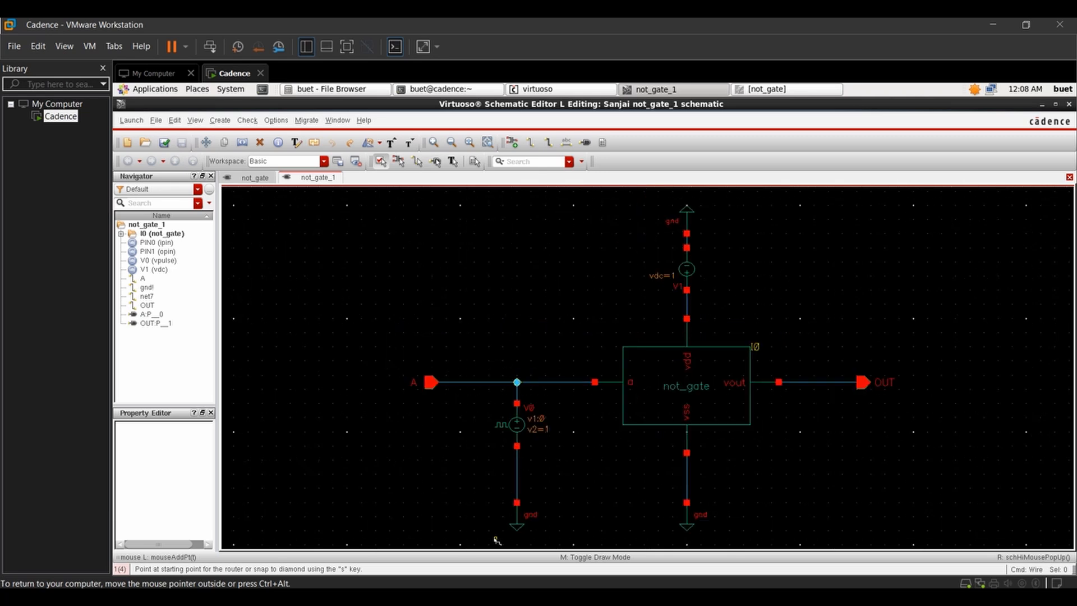
{"action": "left_click", "coordinate": [130, 121]}
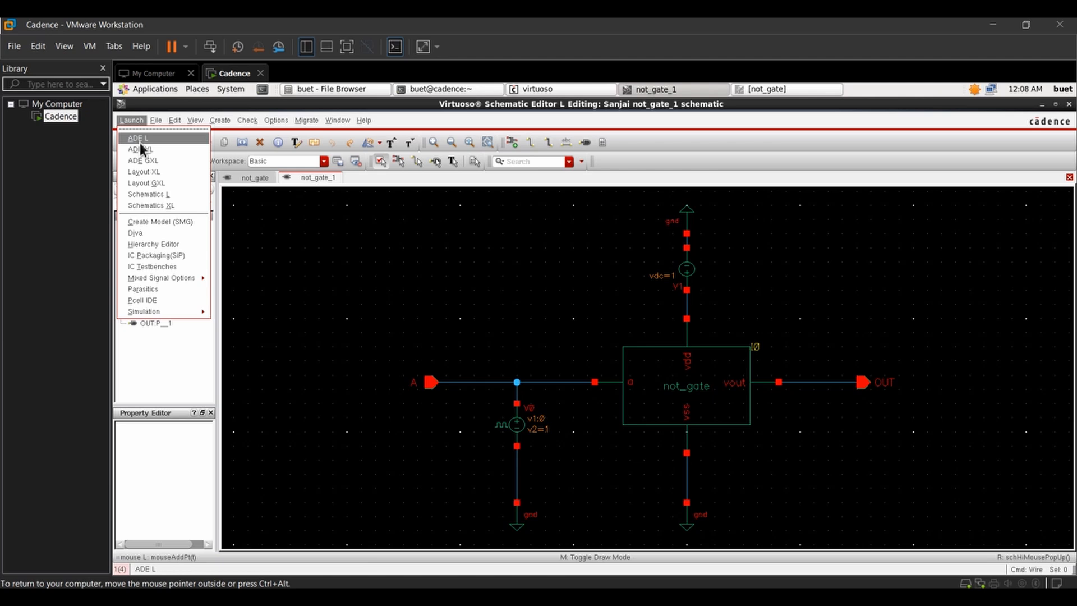
{"action": "left_click", "coordinate": [140, 142]}
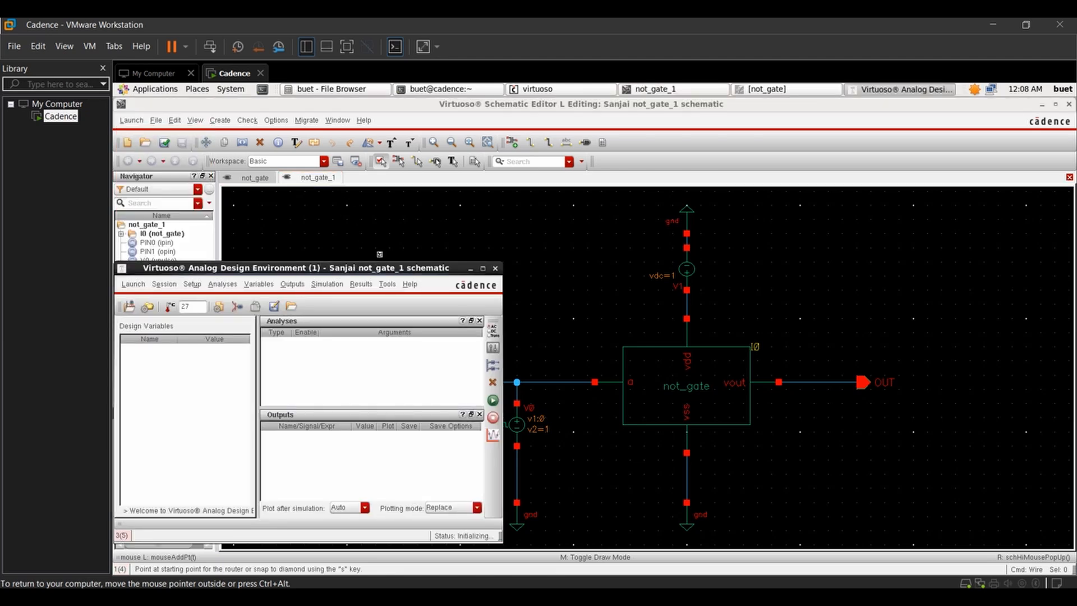
{"action": "left_click_drag", "start_coordinate": [439, 268], "coordinate": [523, 184]}
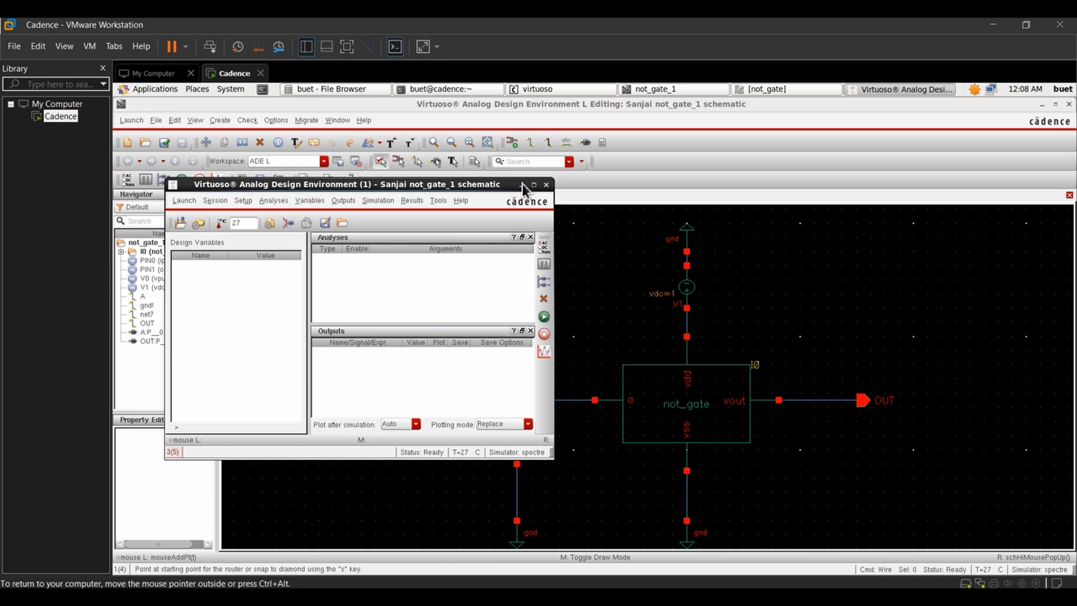
Step: Set up a transient analysis with a stop time of 200n and moderate accuracy
{"action": "left_click", "coordinate": [551, 249]}
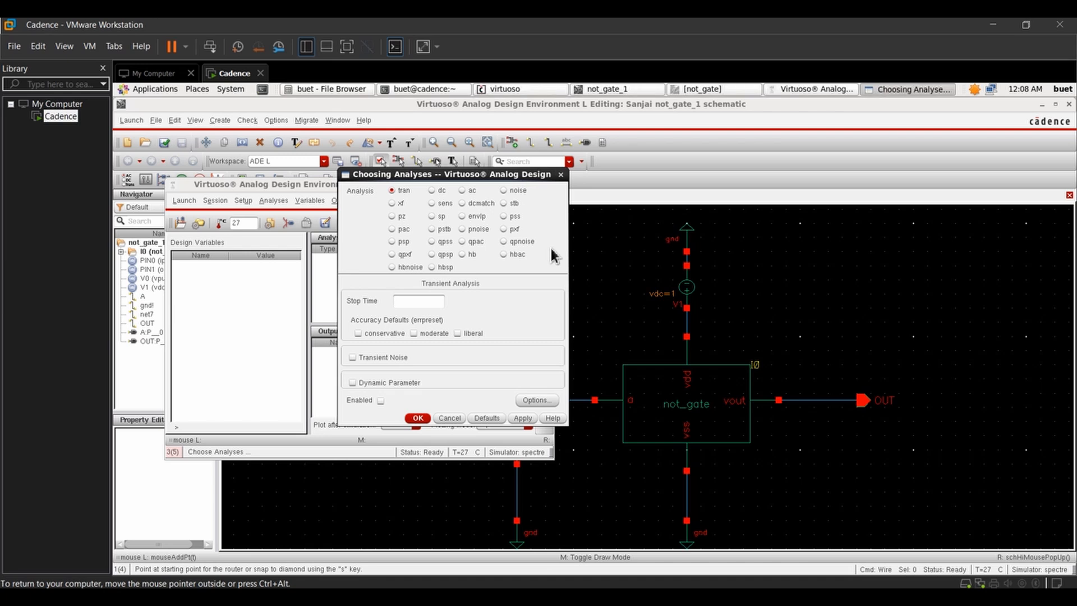
{"action": "type", "text": "200n"}
{"action": "left_click", "coordinate": [420, 335]}
{"action": "left_click", "coordinate": [418, 418]}
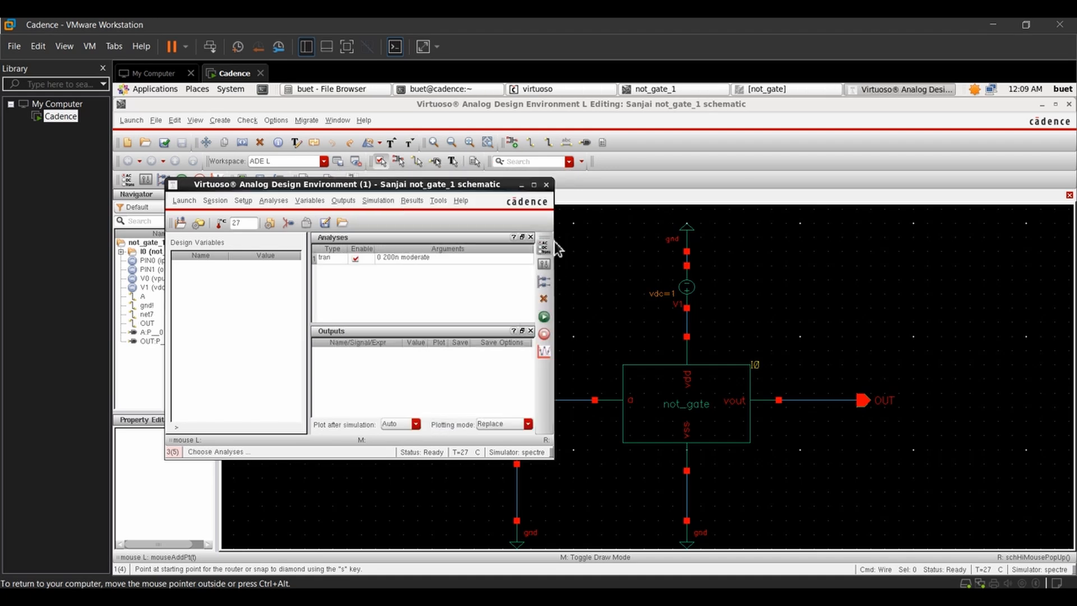
Step: Add the A and OUT nets from the schematic as plotted simulation outputs
{"action": "left_click", "coordinate": [544, 282]}
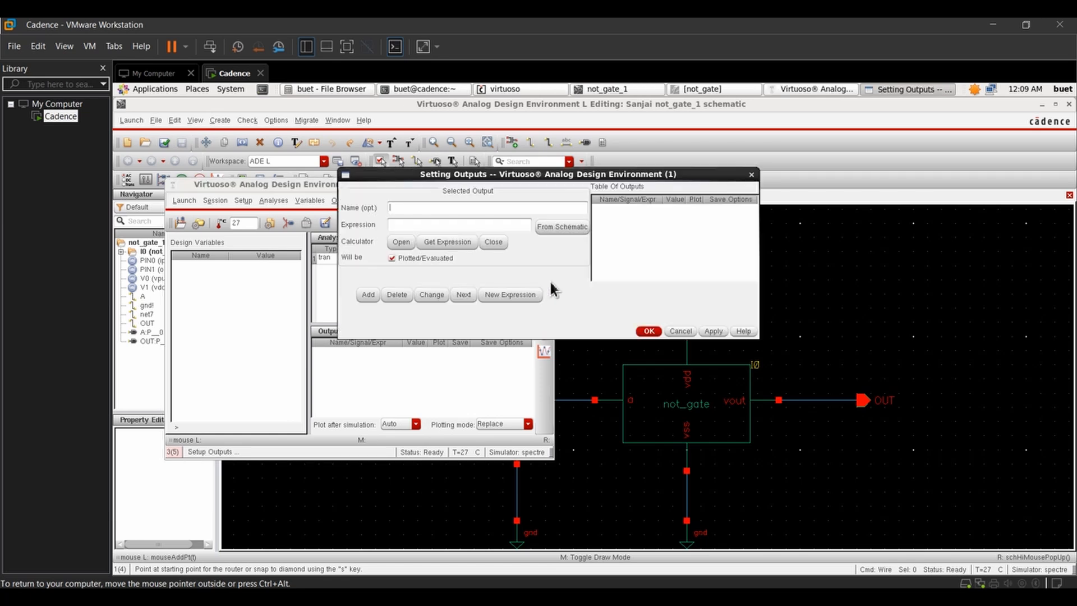
{"action": "left_click", "coordinate": [558, 230]}
{"action": "left_click", "coordinate": [489, 401]}
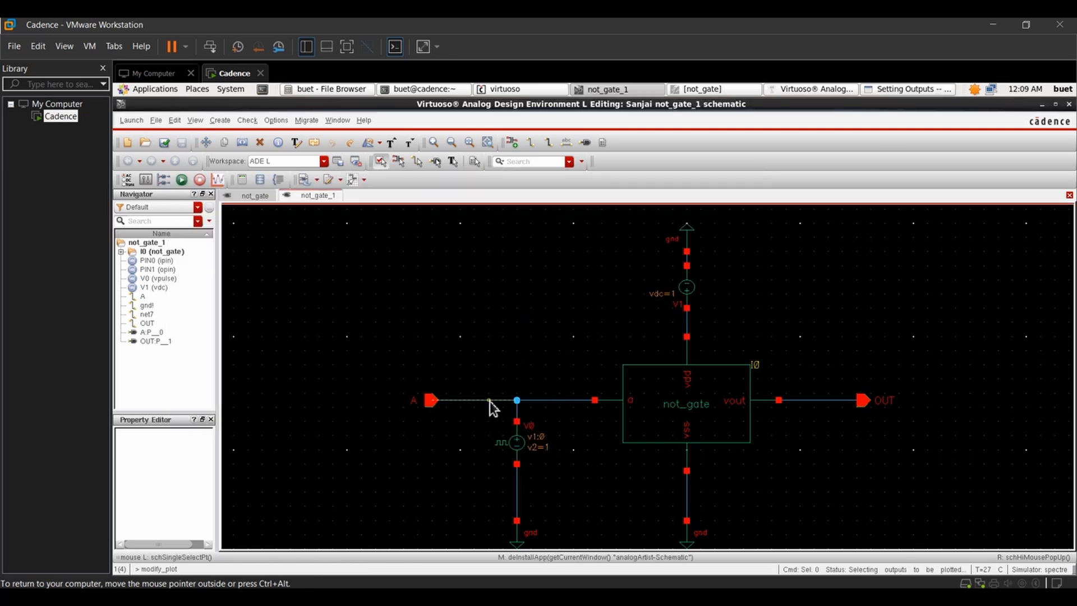
{"action": "left_click", "coordinate": [803, 401]}
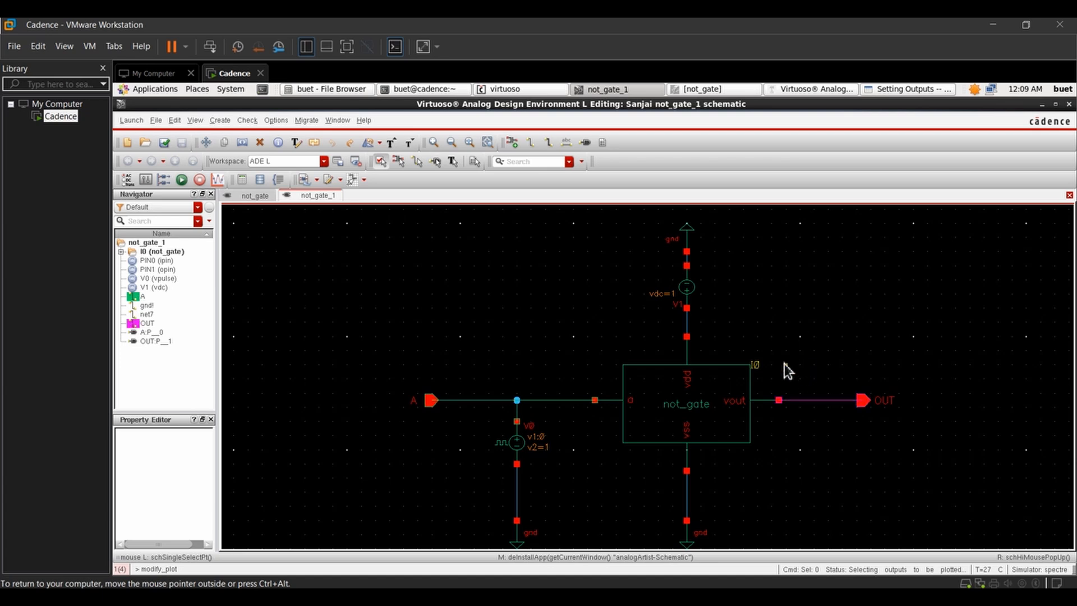
{"action": "key", "text": "alt+Tab"}
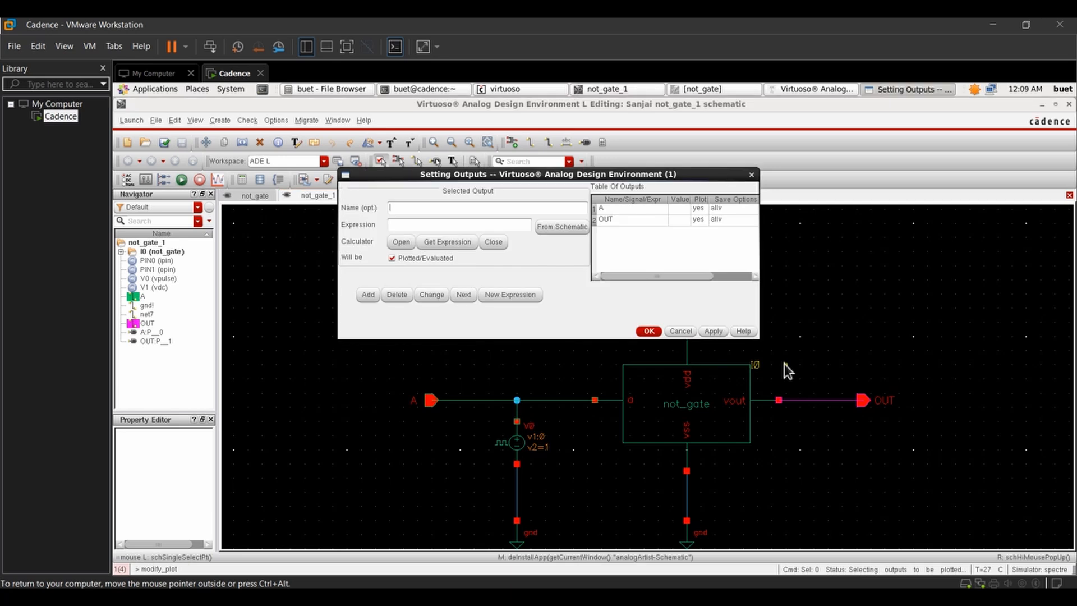
{"action": "left_click", "coordinate": [649, 330]}
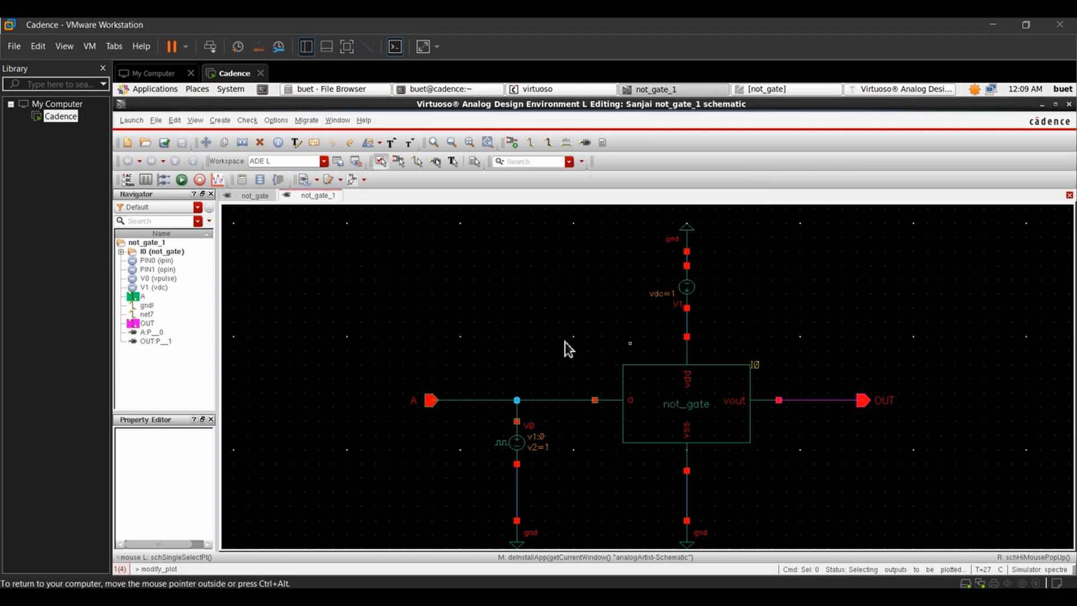
Step: Netlist and run the simulation, and split the A and OUT waveforms into separate strips
{"action": "key", "text": "alt+Tab"}
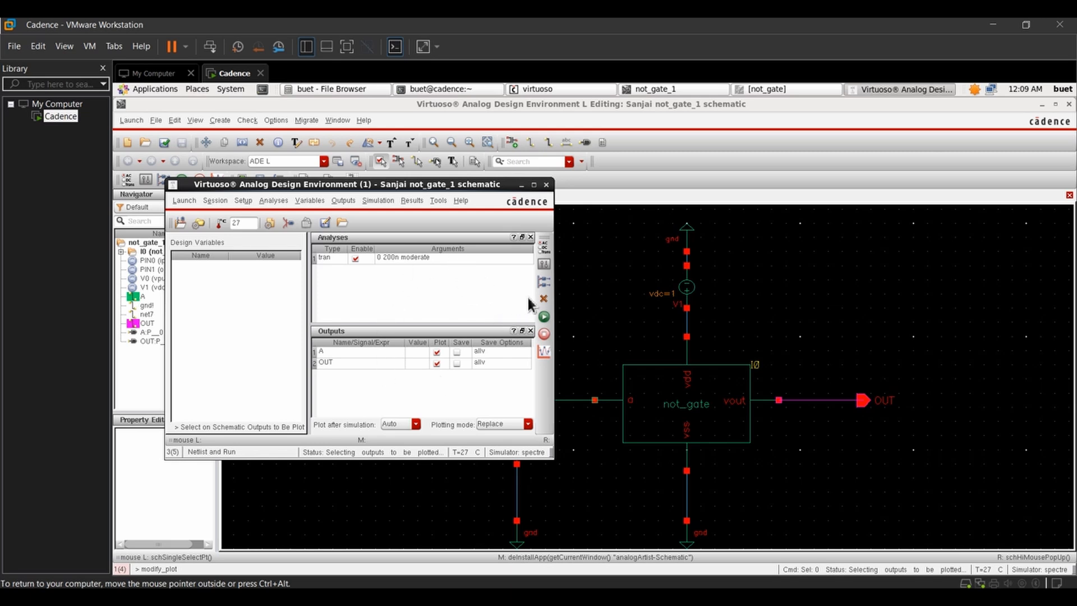
{"action": "left_click", "coordinate": [545, 317]}
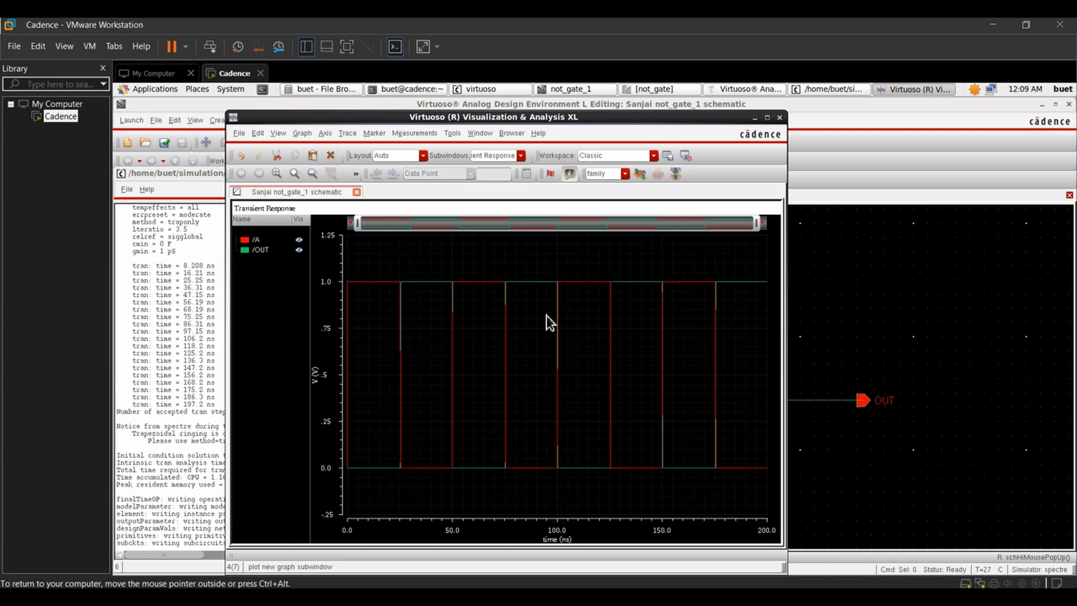
{"action": "mouse_move", "coordinate": [585, 307]}
{"action": "left_click", "coordinate": [644, 174]}
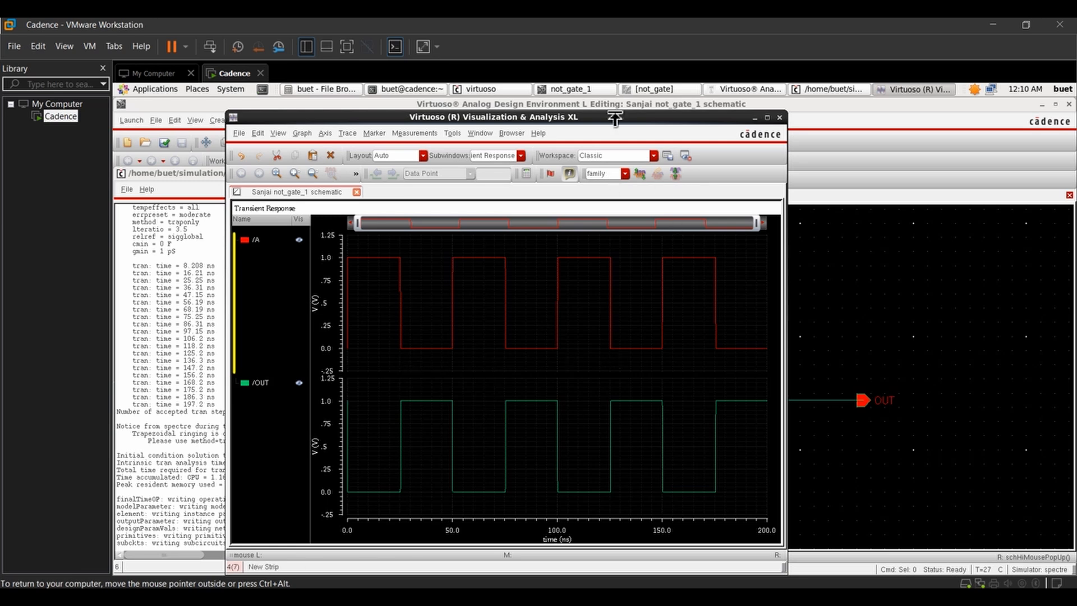
{"action": "left_click_drag", "start_coordinate": [701, 135], "coordinate": [650, 88]}
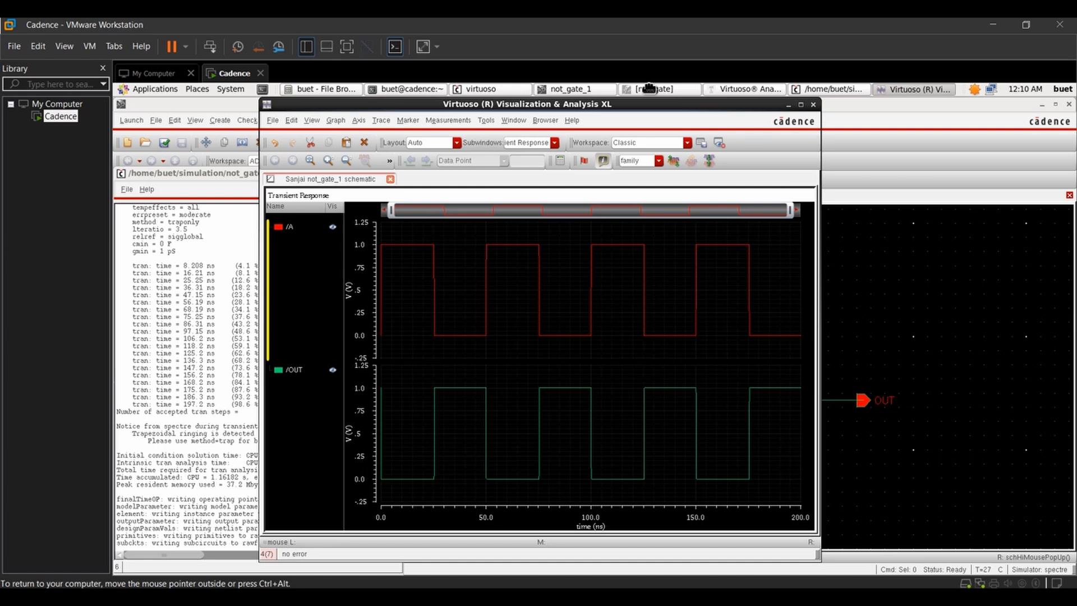
{"action": "left_click_drag", "start_coordinate": [649, 88], "coordinate": [645, 85]}
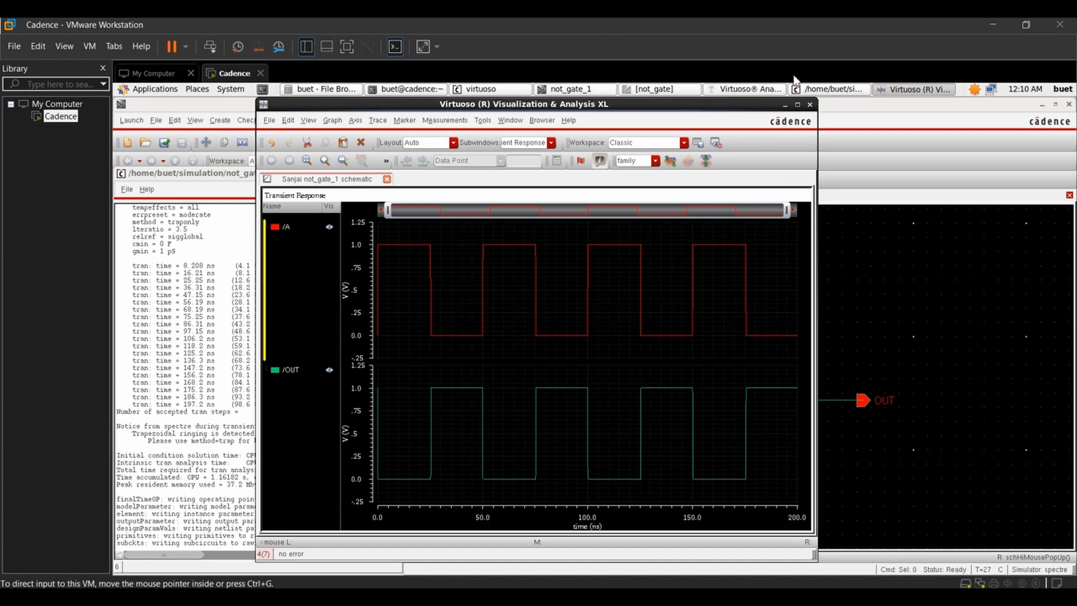
{"action": "left_click_drag", "start_coordinate": [728, 105], "coordinate": [692, 244]}
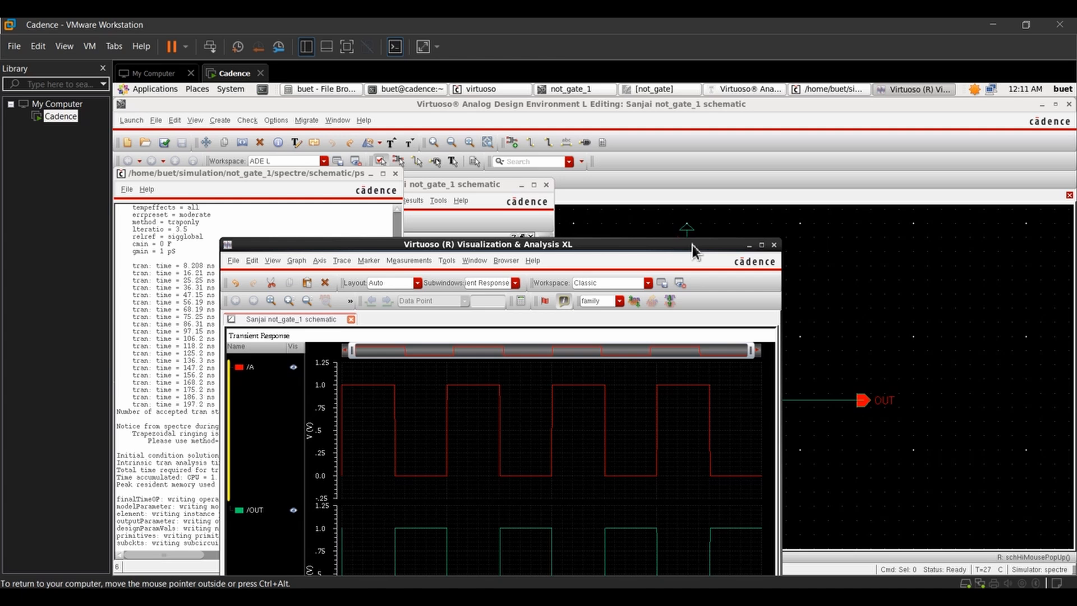
{"action": "left_click_drag", "start_coordinate": [649, 247], "coordinate": [697, 107]}
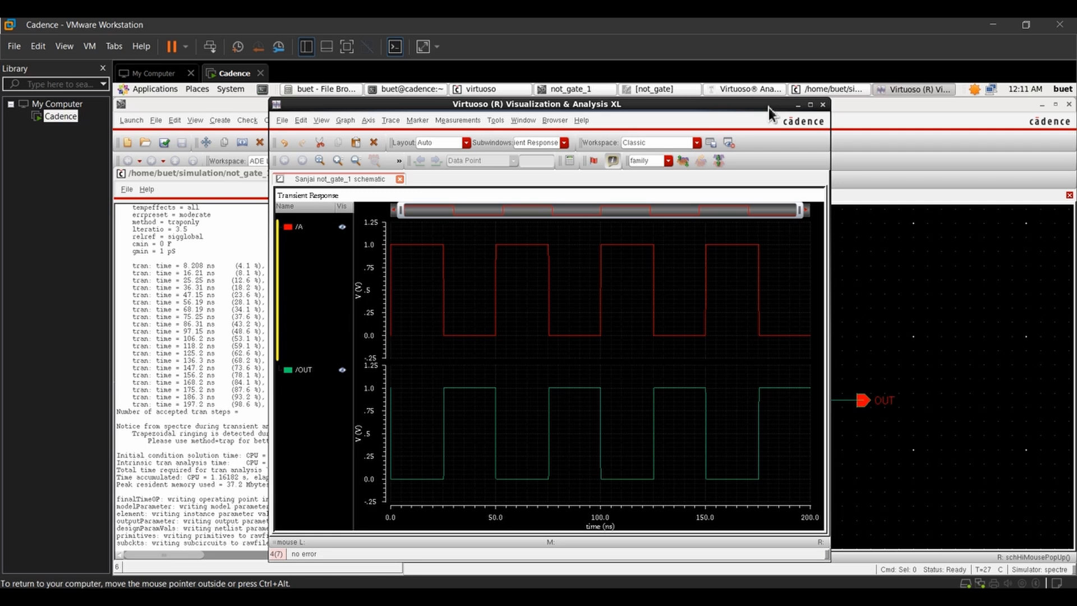
{"action": "left_click_drag", "start_coordinate": [768, 107], "coordinate": [751, 110]}
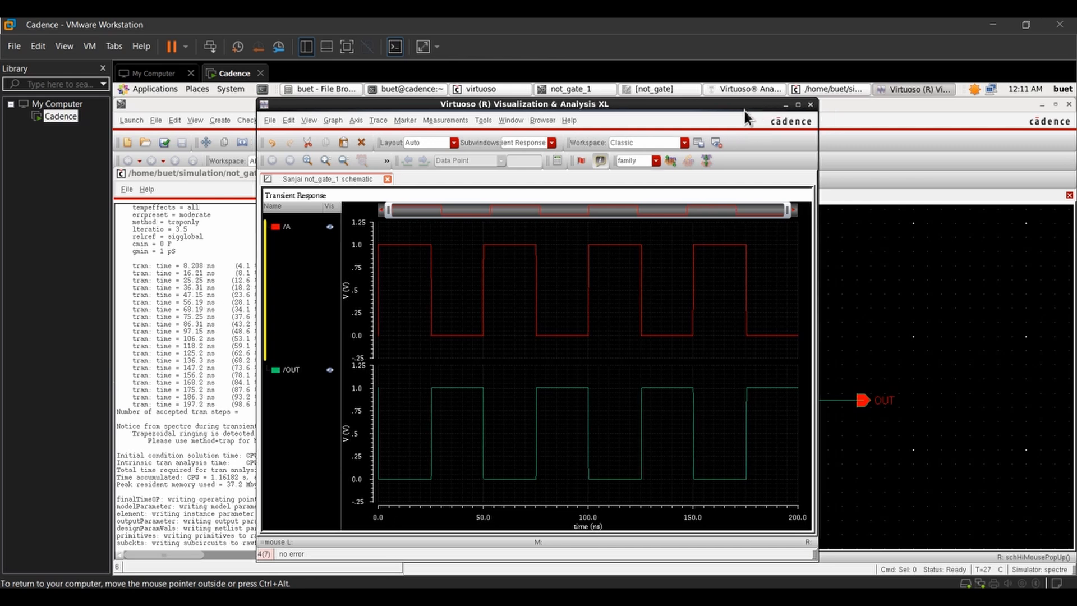